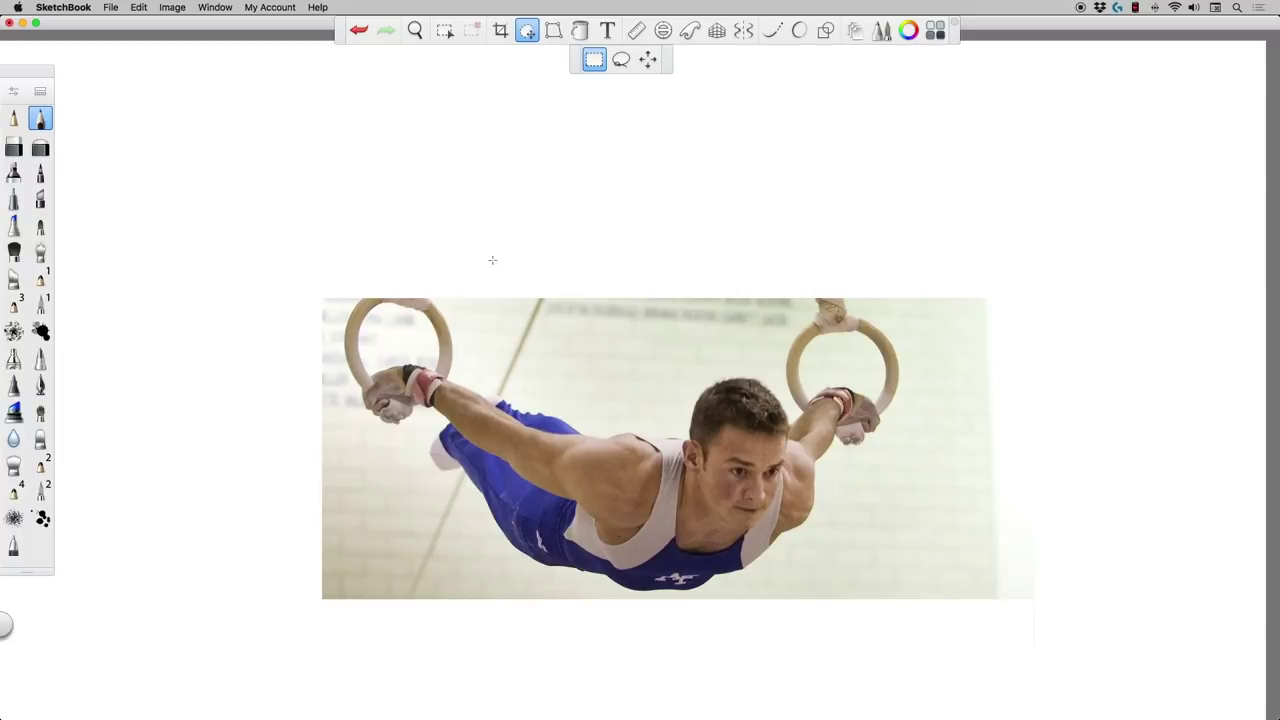
# Move the gymnast photo lower on the canvas
pyautogui.click(648, 59)
pyautogui.moveTo(330, 323); pyautogui.dragTo(352, 393)
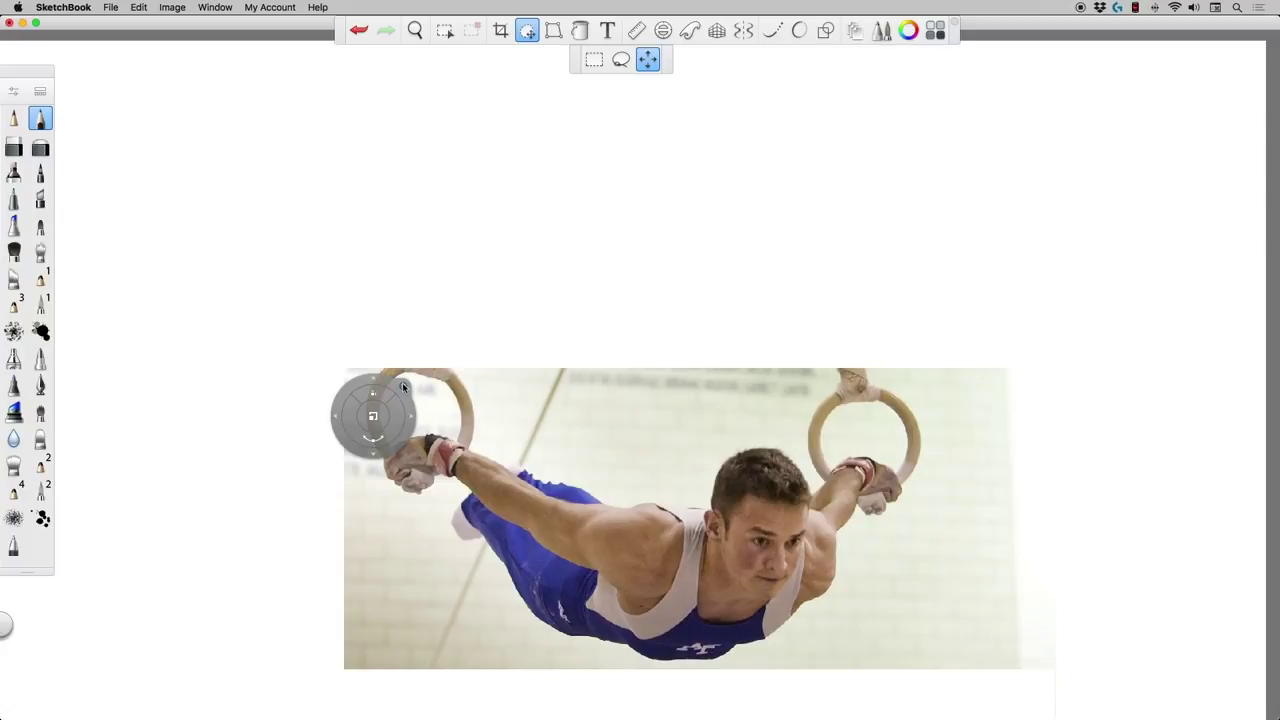
pyautogui.click(403, 386)
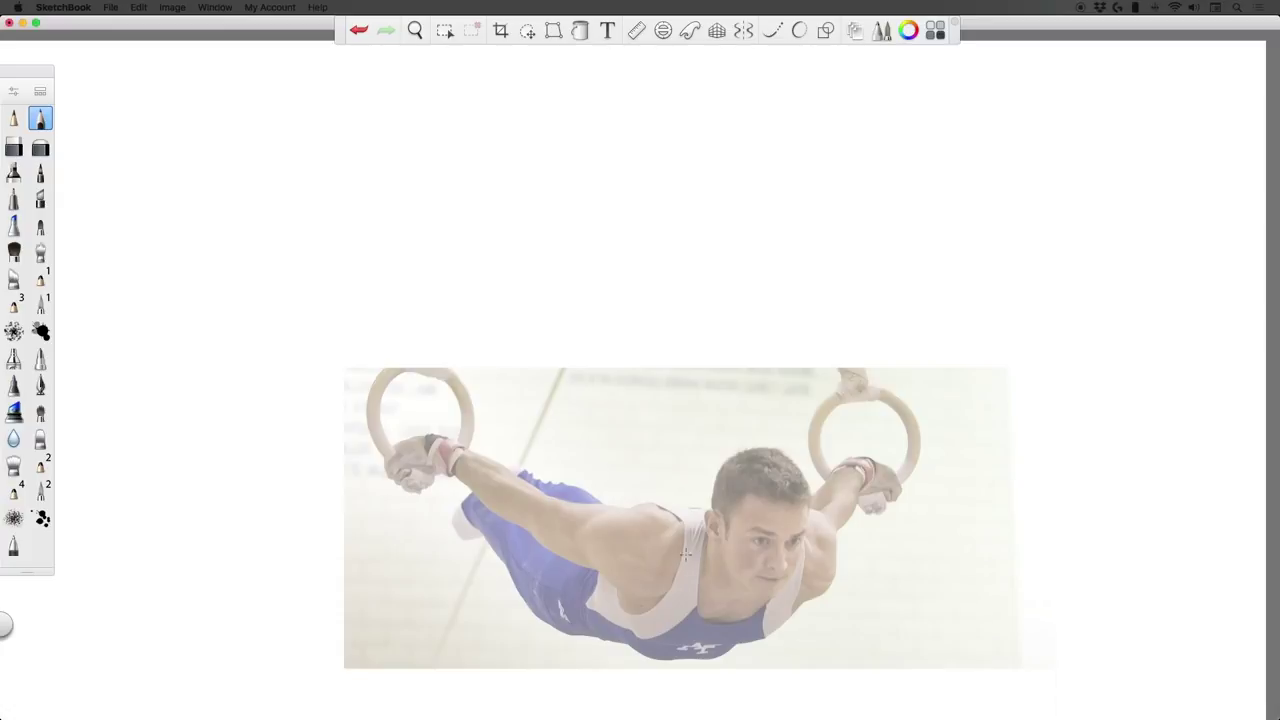
# Trace the gymnast's head over the faded photo, including the outline, centre line, eye line, facial marks, hairline and jaw
pyautogui.press('space')
pyautogui.moveTo(648, 530)
pyautogui.mouseDown()
pyautogui.moveTo(674, 535)
pyautogui.moveTo(635, 461)
pyautogui.moveTo(673, 491)
pyautogui.mouseUp()
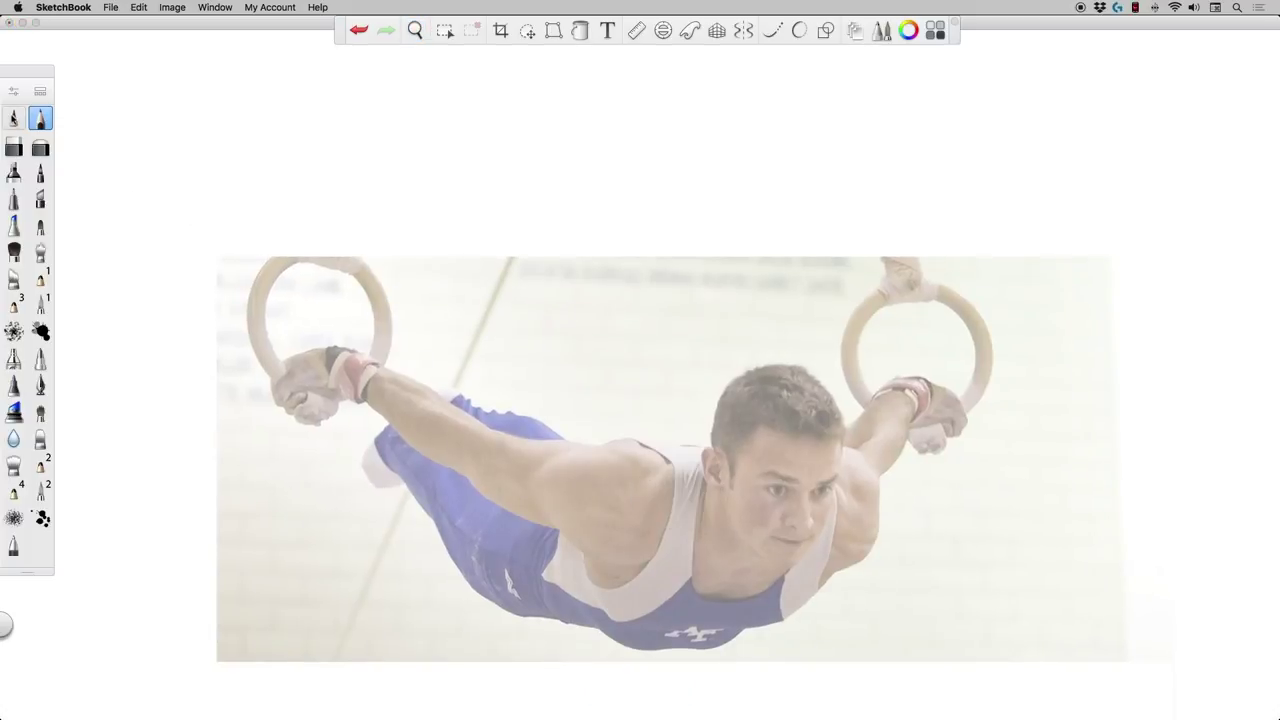
pyautogui.moveTo(716, 432)
pyautogui.mouseDown()
pyautogui.moveTo(736, 455)
pyautogui.moveTo(730, 388)
pyautogui.moveTo(790, 373)
pyautogui.moveTo(845, 420)
pyautogui.moveTo(845, 470)
pyautogui.moveTo(800, 562)
pyautogui.moveTo(765, 567)
pyautogui.moveTo(722, 522)
pyautogui.moveTo(720, 488)
pyautogui.mouseUp()
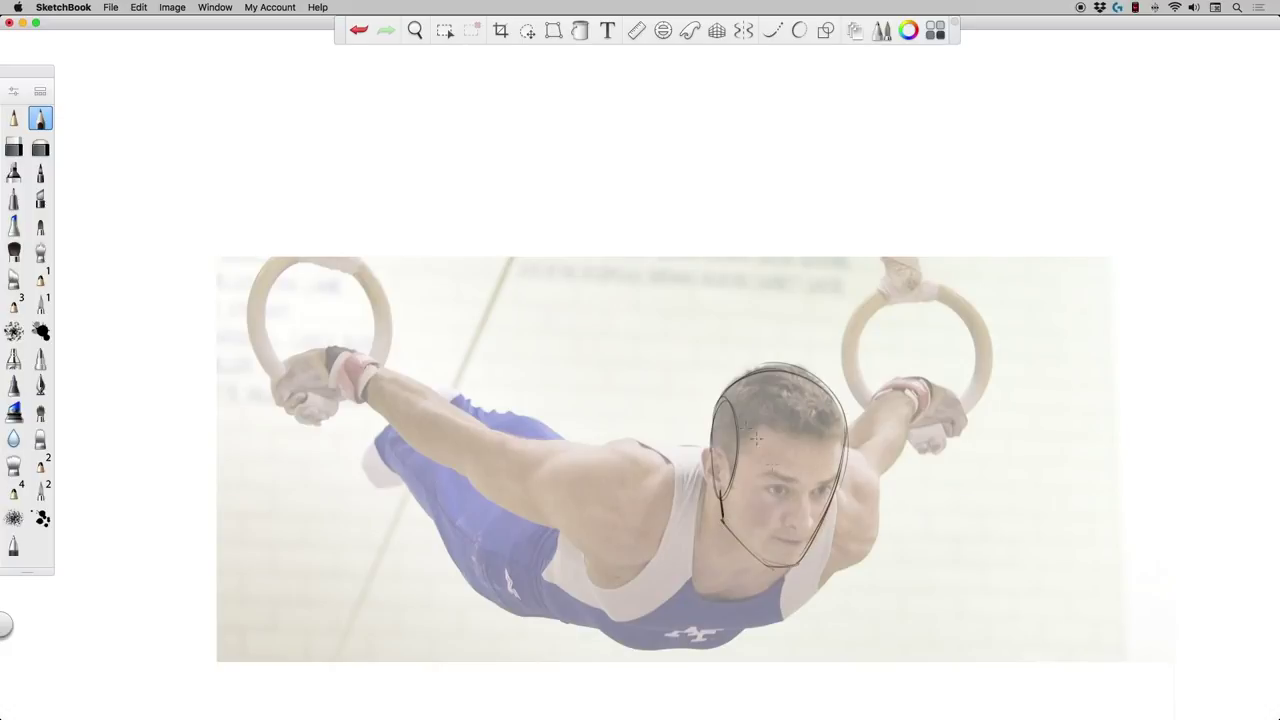
pyautogui.moveTo(804, 404); pyautogui.dragTo(790, 566)
pyautogui.moveTo(831, 486)
pyautogui.mouseDown()
pyautogui.moveTo(770, 488)
pyautogui.moveTo(816, 491)
pyautogui.mouseUp()
pyautogui.moveTo(725, 466)
pyautogui.mouseDown()
pyautogui.moveTo(793, 496)
pyautogui.moveTo(802, 543)
pyautogui.mouseUp()
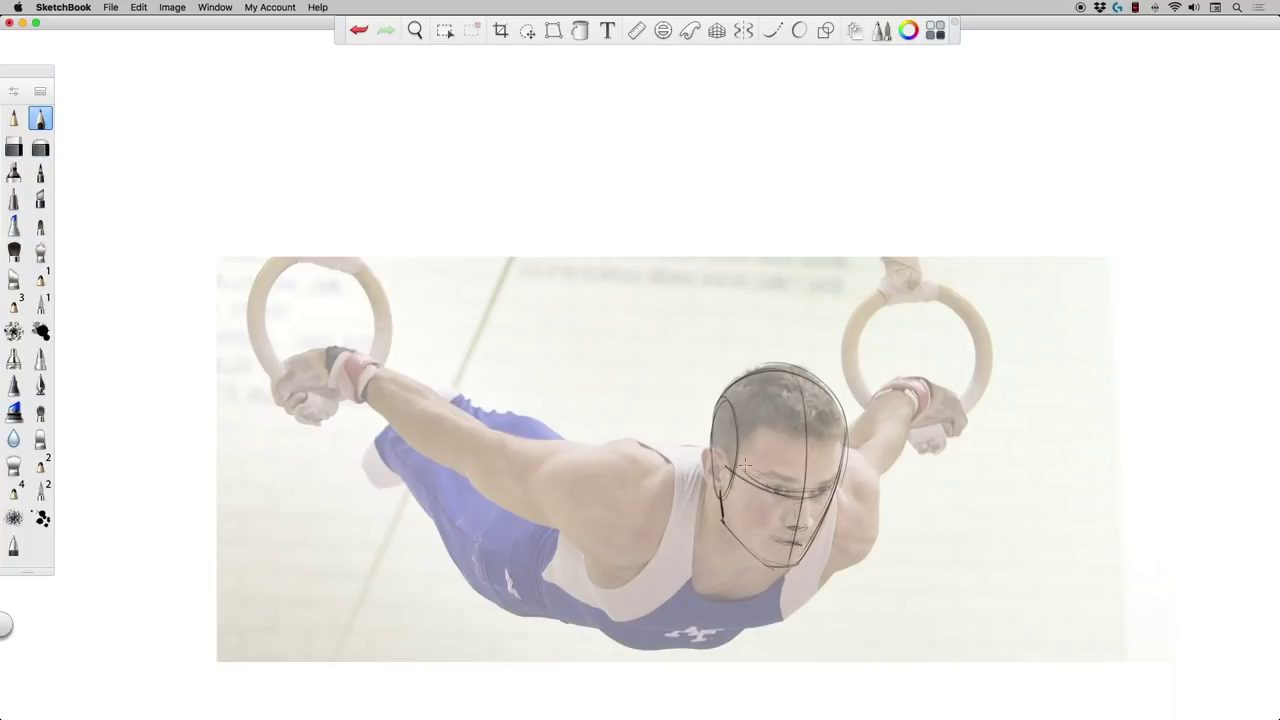
pyautogui.moveTo(750, 419)
pyautogui.mouseDown()
pyautogui.moveTo(808, 438)
pyautogui.moveTo(841, 431)
pyautogui.mouseUp()
pyautogui.moveTo(750, 421)
pyautogui.mouseDown()
pyautogui.moveTo(728, 465)
pyautogui.moveTo(718, 458)
pyautogui.moveTo(771, 570)
pyautogui.mouseUp()
pyautogui.moveTo(724, 474); pyautogui.dragTo(767, 567)
# Trace the near shoulder as a rounded mass and outline the neckline, chest and underside of the torso
pyautogui.moveTo(545, 467); pyautogui.dragTo(660, 460)
pyautogui.moveTo(541, 466)
pyautogui.mouseDown()
pyautogui.moveTo(554, 512)
pyautogui.moveTo(542, 513)
pyautogui.moveTo(603, 560)
pyautogui.moveTo(658, 550)
pyautogui.mouseUp()
pyautogui.moveTo(620, 496)
pyautogui.mouseDown()
pyautogui.moveTo(640, 528)
pyautogui.moveTo(692, 464)
pyautogui.moveTo(655, 529)
pyautogui.moveTo(709, 584)
pyautogui.mouseUp()
pyautogui.moveTo(578, 552)
pyautogui.mouseDown()
pyautogui.moveTo(640, 632)
pyautogui.moveTo(788, 618)
pyautogui.moveTo(822, 586)
pyautogui.mouseUp()
pyautogui.moveTo(577, 590)
pyautogui.mouseDown()
pyautogui.moveTo(635, 650)
pyautogui.moveTo(702, 652)
pyautogui.moveTo(746, 629)
pyautogui.mouseUp()
pyautogui.moveTo(655, 647)
pyautogui.mouseDown()
pyautogui.moveTo(622, 644)
pyautogui.moveTo(576, 571)
pyautogui.moveTo(578, 619)
pyautogui.moveTo(624, 622)
pyautogui.mouseUp()
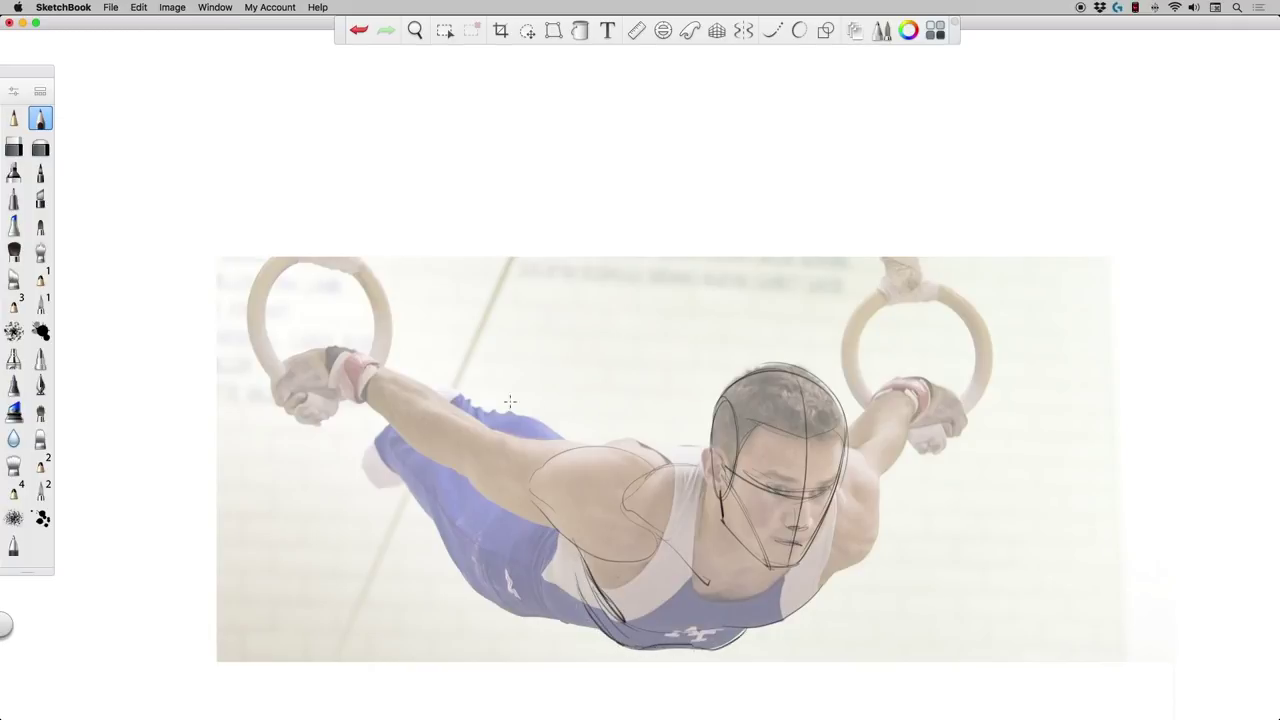
# Trace the contours of the near outstretched arm from the shoulder to the wrist, marking the elbow
pyautogui.moveTo(565, 536)
pyautogui.mouseDown()
pyautogui.moveTo(478, 492)
pyautogui.moveTo(458, 462)
pyautogui.mouseUp()
pyautogui.moveTo(593, 454); pyautogui.dragTo(414, 403)
pyautogui.moveTo(470, 478)
pyautogui.mouseDown()
pyautogui.moveTo(404, 442)
pyautogui.moveTo(348, 385)
pyautogui.moveTo(368, 360)
pyautogui.moveTo(500, 438)
pyautogui.mouseUp()
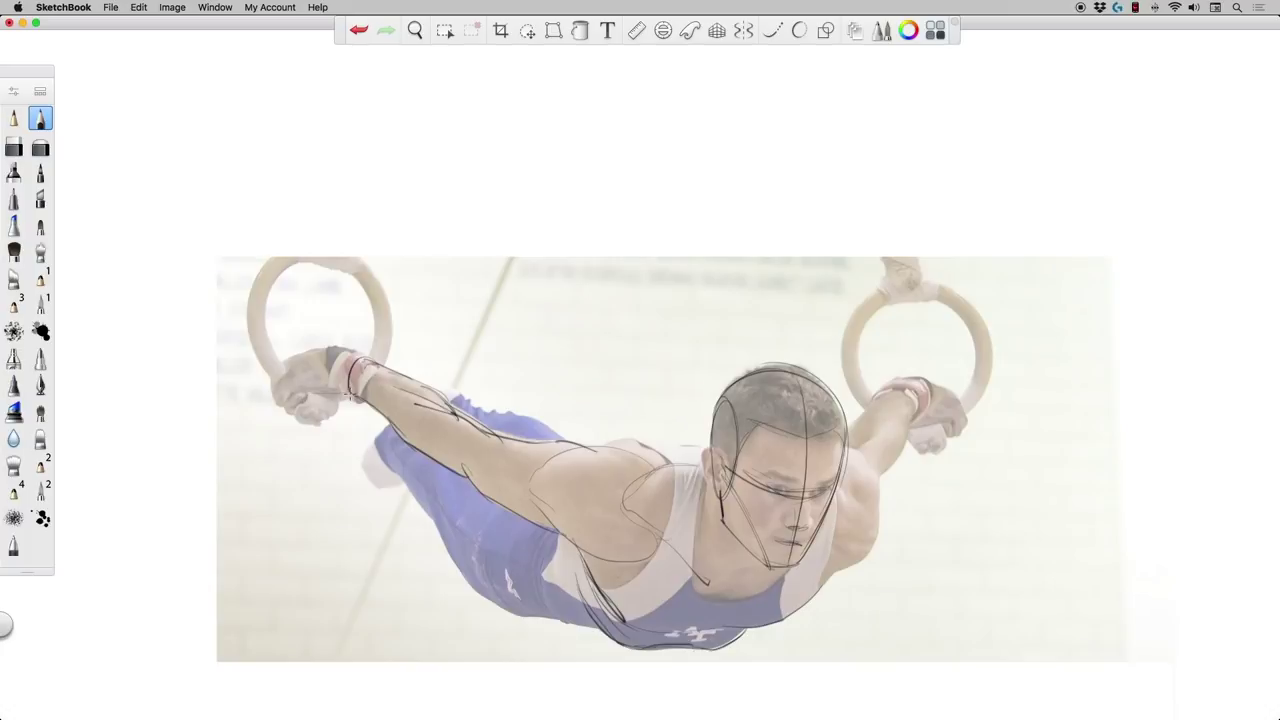
# Trace the near wrist and the hand gripping the ring, with its knuckles and fingers
pyautogui.moveTo(334, 393)
pyautogui.mouseDown()
pyautogui.moveTo(284, 385)
pyautogui.moveTo(277, 396)
pyautogui.moveTo(338, 348)
pyautogui.mouseUp()
pyautogui.moveTo(319, 396); pyautogui.dragTo(361, 396)
pyautogui.moveTo(277, 392)
pyautogui.mouseDown()
pyautogui.moveTo(286, 411)
pyautogui.moveTo(308, 398)
pyautogui.mouseUp()
pyautogui.moveTo(299, 415); pyautogui.dragTo(328, 417)
pyautogui.moveTo(328, 422); pyautogui.dragTo(343, 407)
pyautogui.moveTo(288, 372)
pyautogui.mouseDown()
pyautogui.moveTo(312, 357)
pyautogui.moveTo(276, 384)
pyautogui.moveTo(280, 362)
pyautogui.moveTo(316, 348)
pyautogui.moveTo(386, 362)
pyautogui.mouseUp()
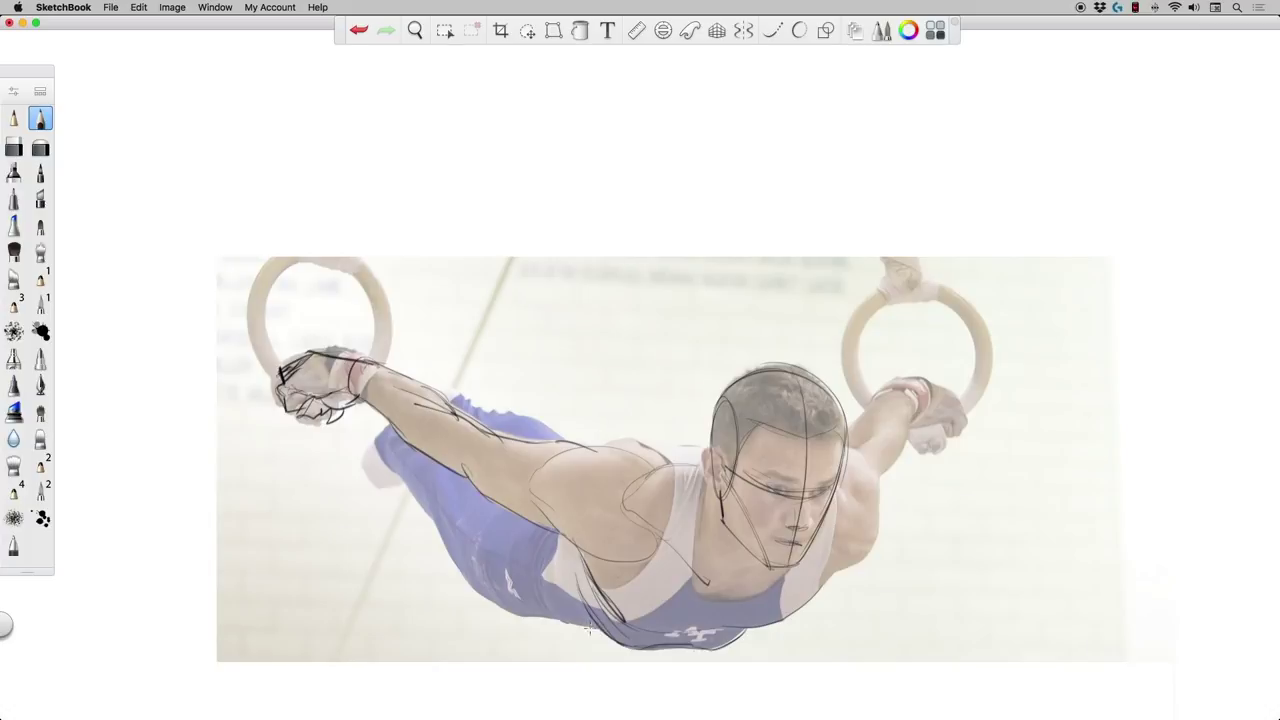
# Trace the legs and foot receding behind the torso, including the upper contour visible behind the near arm
pyautogui.moveTo(549, 608)
pyautogui.mouseDown()
pyautogui.moveTo(538, 552)
pyautogui.moveTo(525, 603)
pyautogui.moveTo(438, 533)
pyautogui.moveTo(398, 466)
pyautogui.moveTo(380, 490)
pyautogui.moveTo(366, 474)
pyautogui.moveTo(399, 426)
pyautogui.mouseUp()
pyautogui.moveTo(441, 522)
pyautogui.mouseDown()
pyautogui.moveTo(444, 494)
pyautogui.moveTo(467, 484)
pyautogui.mouseUp()
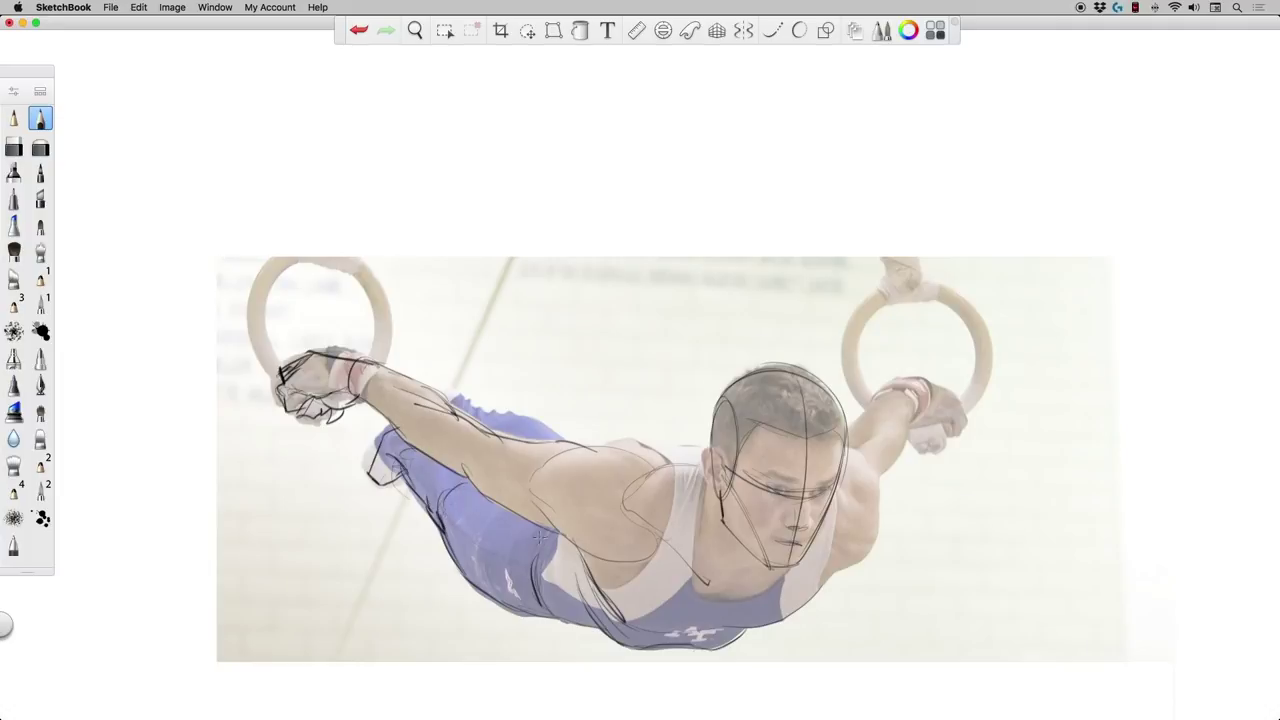
pyautogui.moveTo(466, 414)
pyautogui.mouseDown()
pyautogui.moveTo(550, 425)
pyautogui.moveTo(572, 446)
pyautogui.mouseUp()
pyautogui.moveTo(508, 414); pyautogui.dragTo(442, 410)
# Trace the far shoulder, forearm and gripping hand
pyautogui.moveTo(829, 576)
pyautogui.mouseDown()
pyautogui.moveTo(869, 540)
pyautogui.moveTo(866, 560)
pyautogui.moveTo(841, 493)
pyautogui.moveTo(841, 530)
pyautogui.moveTo(806, 562)
pyautogui.mouseUp()
pyautogui.moveTo(838, 450)
pyautogui.mouseDown()
pyautogui.moveTo(868, 466)
pyautogui.moveTo(874, 514)
pyautogui.moveTo(858, 568)
pyautogui.mouseUp()
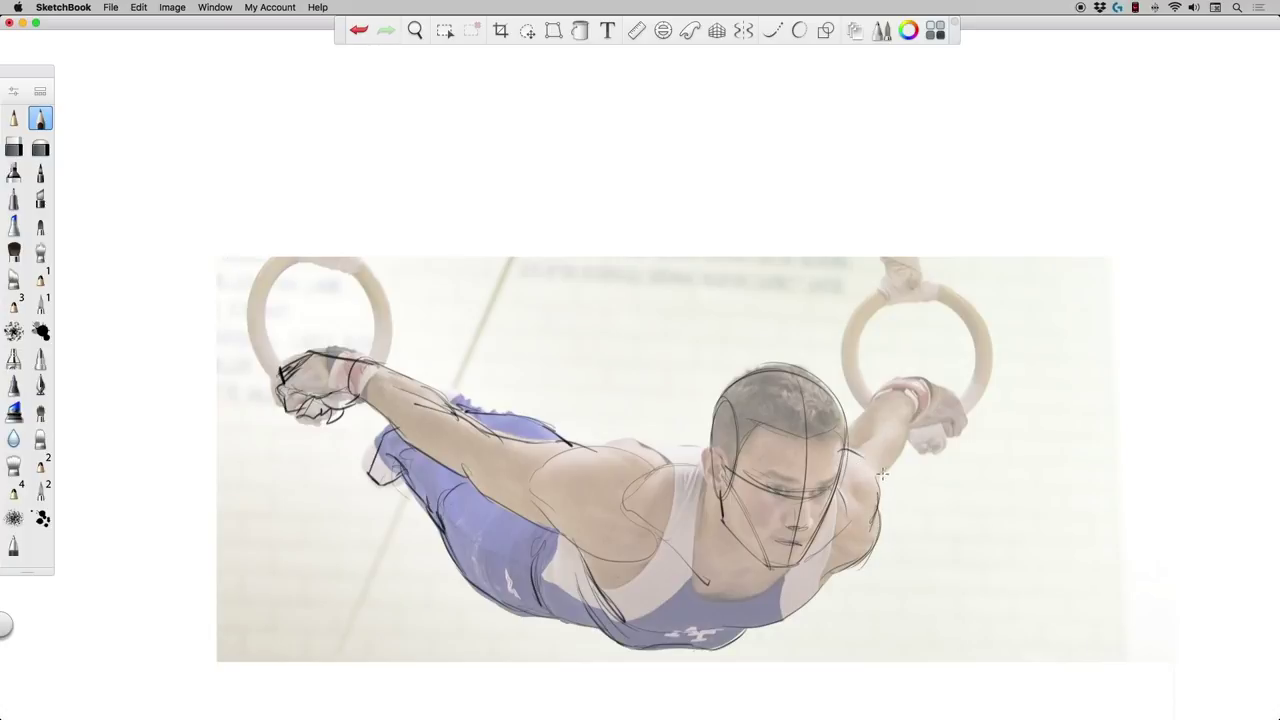
pyautogui.moveTo(882, 474)
pyautogui.mouseDown()
pyautogui.moveTo(909, 399)
pyautogui.moveTo(869, 402)
pyautogui.moveTo(906, 400)
pyautogui.moveTo(879, 392)
pyautogui.moveTo(858, 413)
pyautogui.moveTo(841, 451)
pyautogui.moveTo(866, 441)
pyautogui.moveTo(855, 429)
pyautogui.moveTo(883, 407)
pyautogui.moveTo(924, 415)
pyautogui.moveTo(953, 398)
pyautogui.moveTo(935, 423)
pyautogui.moveTo(963, 421)
pyautogui.moveTo(955, 411)
pyautogui.moveTo(914, 450)
pyautogui.mouseUp()
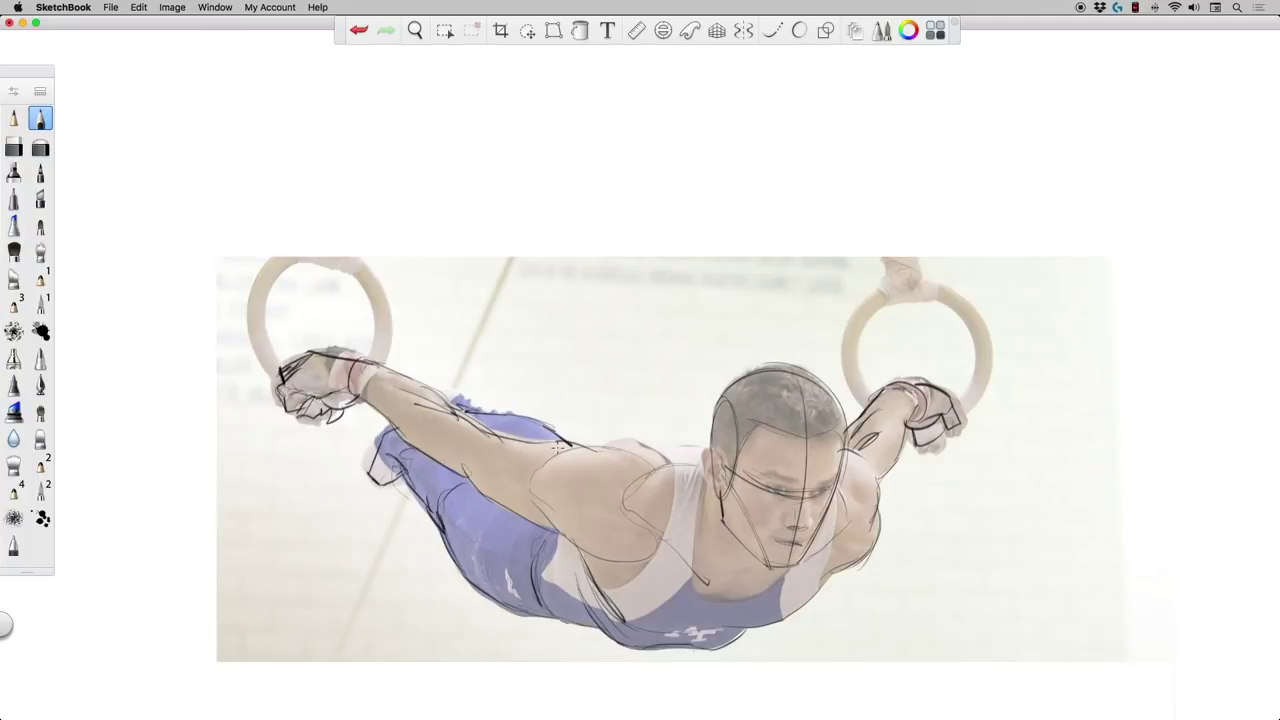
# Add the upper back line, neck, shoulder muscle marks, and chest and rib contours to the traced torso
pyautogui.moveTo(643, 437); pyautogui.dragTo(712, 448)
pyautogui.moveTo(845, 492)
pyautogui.mouseDown()
pyautogui.moveTo(866, 512)
pyautogui.moveTo(846, 545)
pyautogui.mouseUp()
pyautogui.moveTo(617, 500)
pyautogui.mouseDown()
pyautogui.moveTo(623, 532)
pyautogui.moveTo(628, 496)
pyautogui.mouseUp()
pyautogui.moveTo(754, 567); pyautogui.dragTo(725, 581)
pyautogui.moveTo(721, 531)
pyautogui.mouseDown()
pyautogui.moveTo(728, 584)
pyautogui.moveTo(745, 581)
pyautogui.moveTo(677, 606)
pyautogui.moveTo(703, 622)
pyautogui.mouseUp()
pyautogui.moveTo(599, 598); pyautogui.dragTo(648, 627)
pyautogui.moveTo(577, 555); pyautogui.dragTo(621, 615)
pyautogui.moveTo(735, 627)
pyautogui.mouseDown()
pyautogui.moveTo(776, 619)
pyautogui.moveTo(835, 568)
pyautogui.mouseUp()
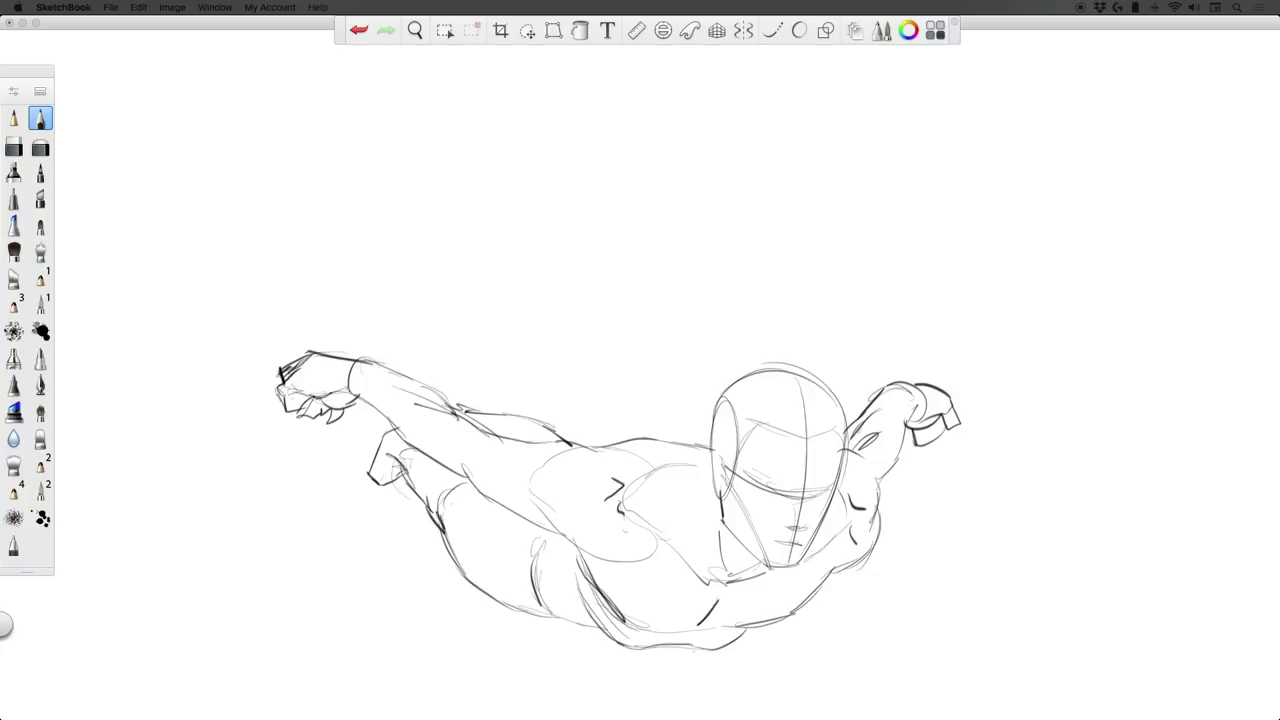
# Scale down the traced figure and move it to the upper-right area of the canvas
pyautogui.press('space')
pyautogui.moveTo(589, 367)
pyautogui.mouseDown()
pyautogui.moveTo(561, 350)
pyautogui.moveTo(577, 415)
pyautogui.moveTo(590, 416)
pyautogui.mouseUp()
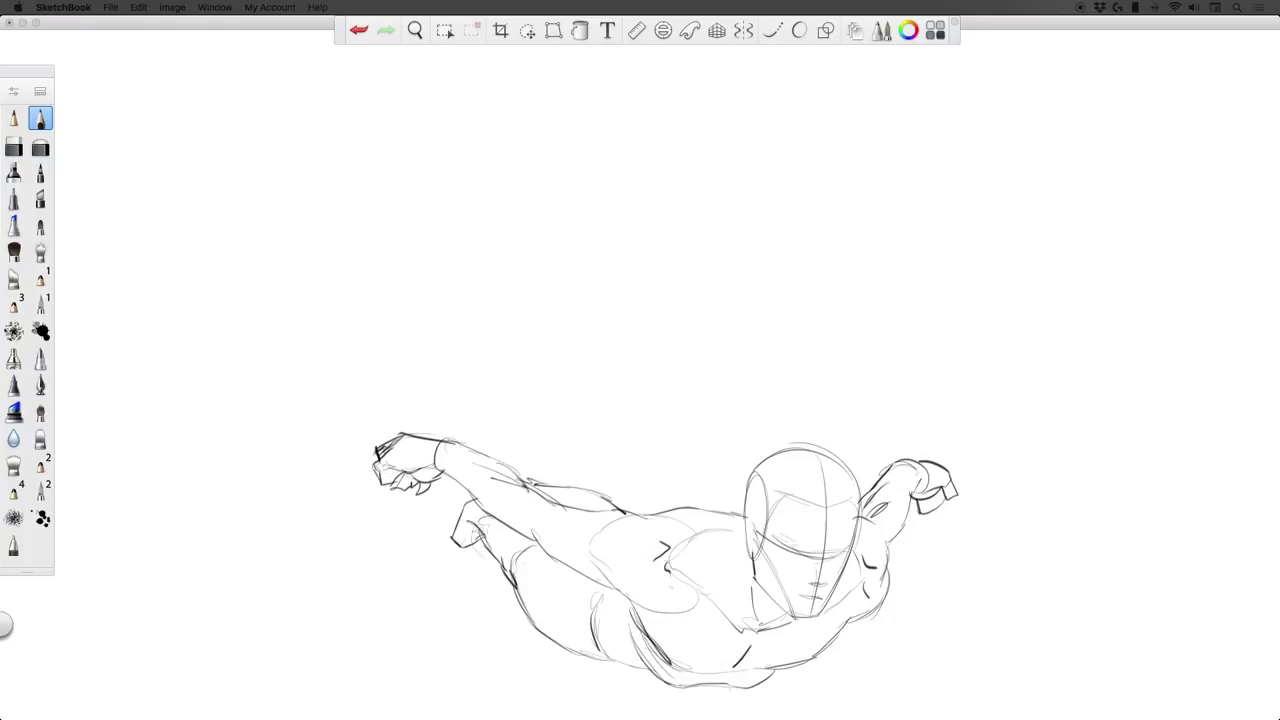
pyautogui.click(527, 30)
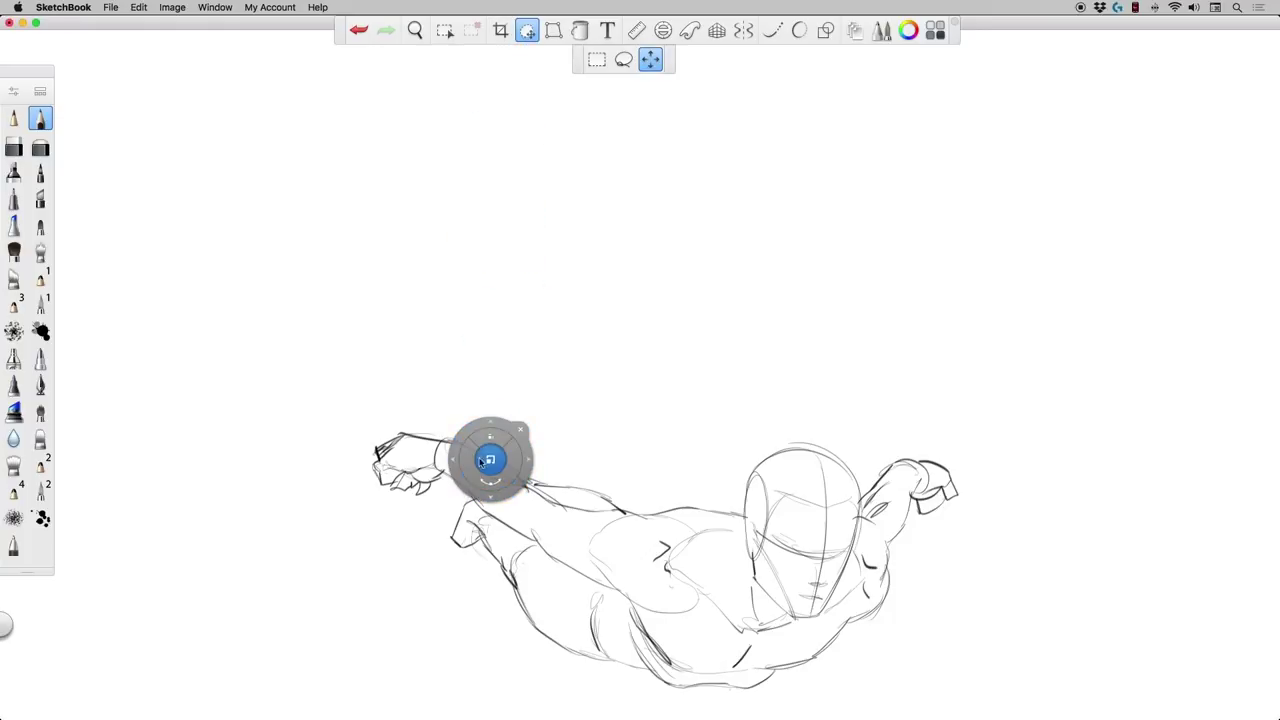
pyautogui.moveTo(456, 456); pyautogui.dragTo(691, 146)
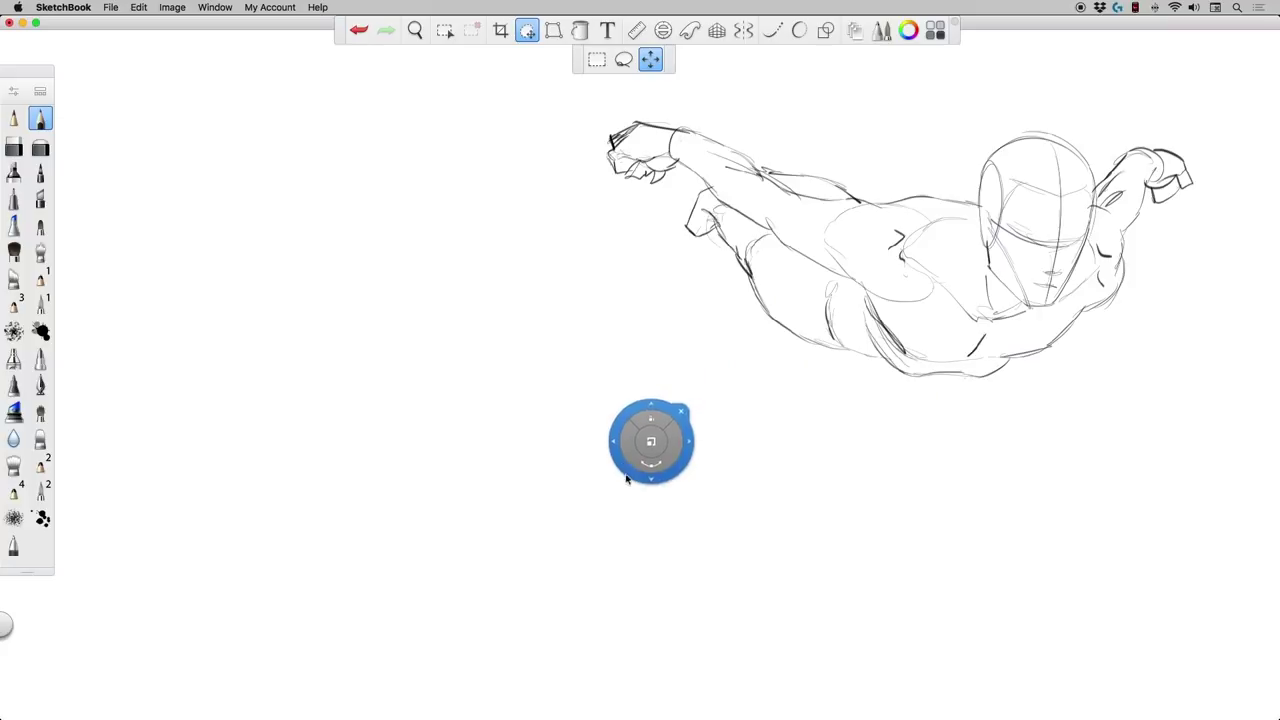
pyautogui.moveTo(619, 447)
pyautogui.mouseDown()
pyautogui.moveTo(627, 414)
pyautogui.moveTo(646, 423)
pyautogui.moveTo(649, 397)
pyautogui.mouseUp()
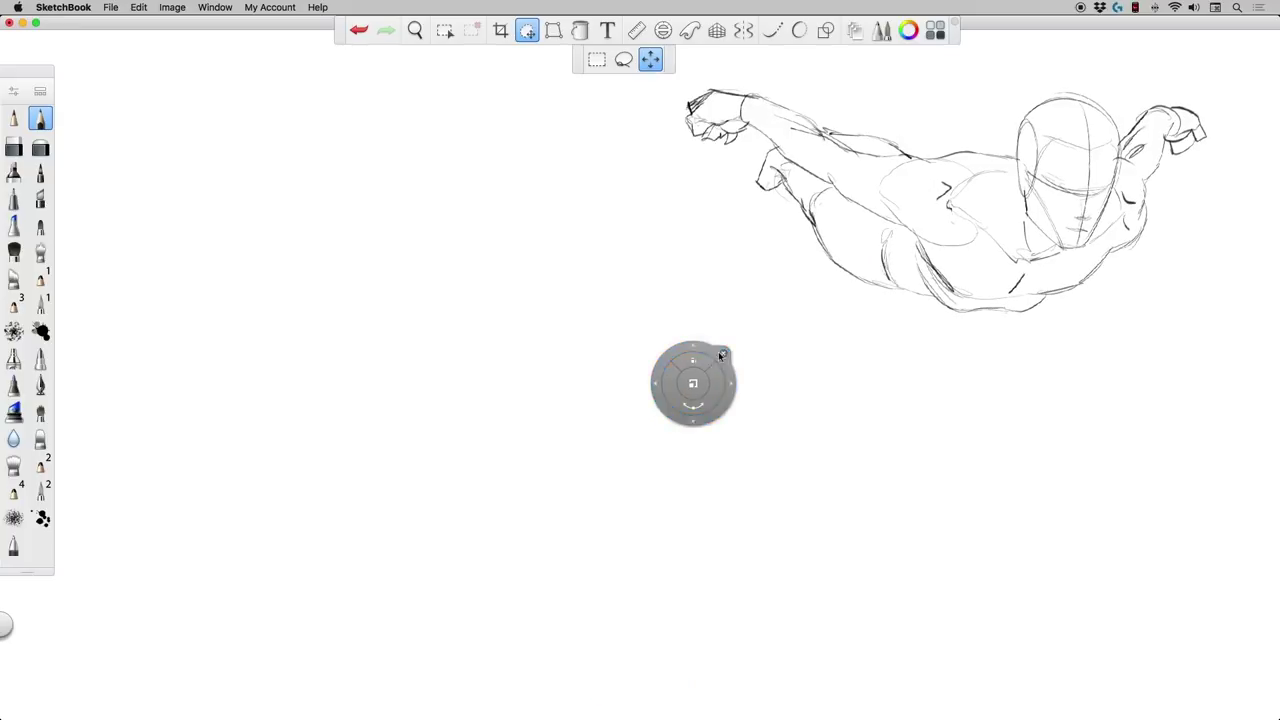
pyautogui.click(713, 370)
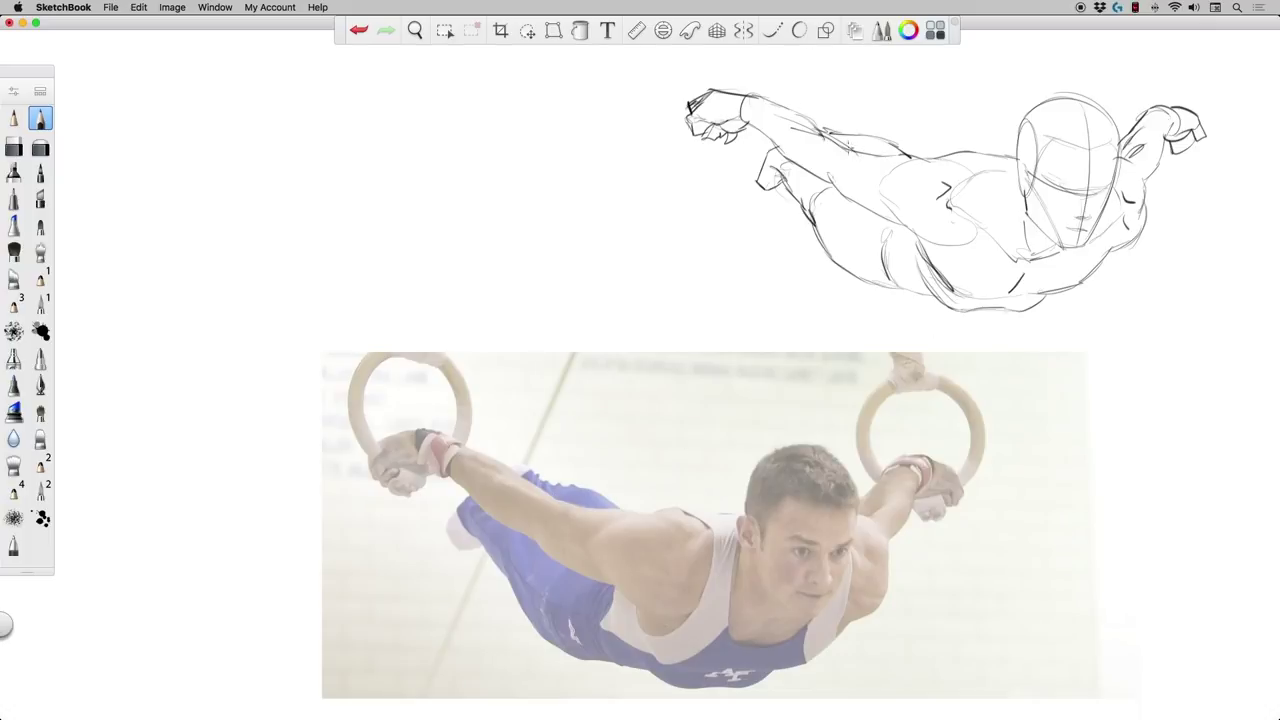
# Mark the traced figure's near arm with an arrow, emphasized contours and cross-section curves from the shoulder to the wrist
pyautogui.moveTo(852, 103)
pyautogui.mouseDown()
pyautogui.moveTo(852, 128)
pyautogui.moveTo(859, 115)
pyautogui.mouseUp()
pyautogui.moveTo(766, 98)
pyautogui.mouseDown()
pyautogui.moveTo(846, 152)
pyautogui.moveTo(920, 158)
pyautogui.mouseUp()
pyautogui.moveTo(924, 157); pyautogui.dragTo(963, 163)
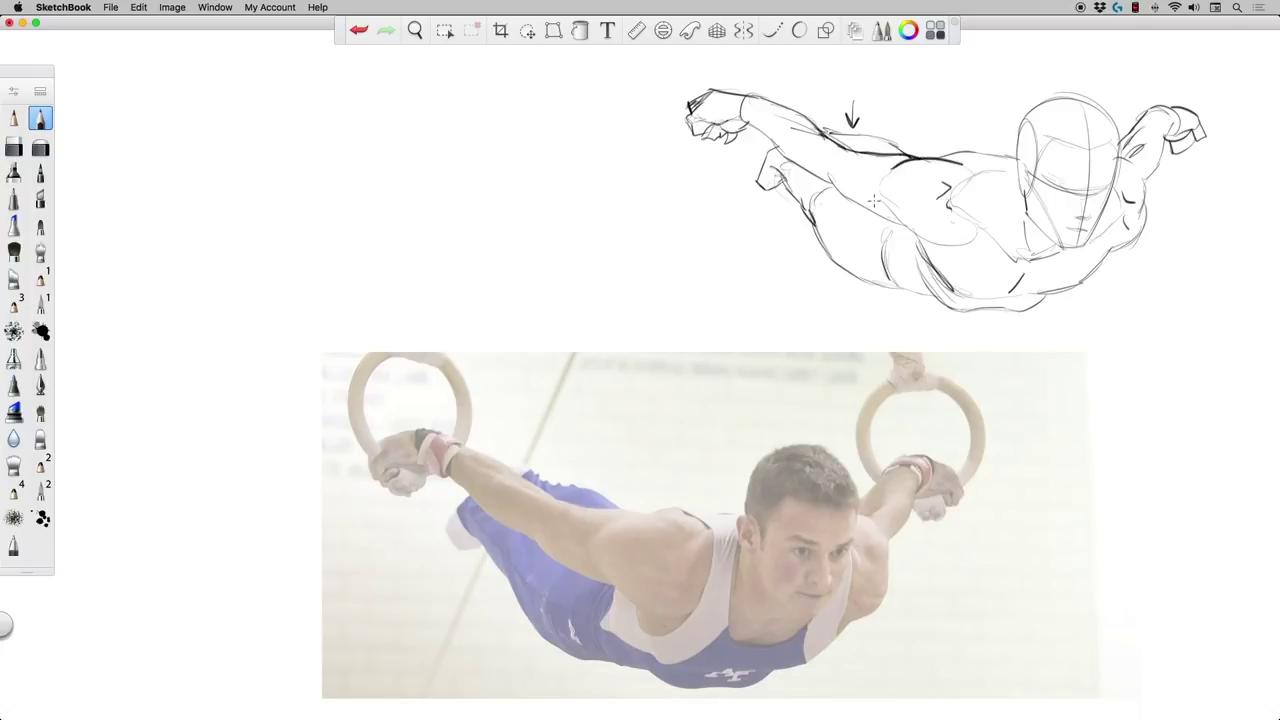
pyautogui.moveTo(882, 190)
pyautogui.mouseDown()
pyautogui.moveTo(828, 175)
pyautogui.moveTo(866, 155)
pyautogui.moveTo(849, 171)
pyautogui.moveTo(869, 202)
pyautogui.mouseUp()
pyautogui.moveTo(835, 143); pyautogui.dragTo(827, 177)
pyautogui.moveTo(818, 133); pyautogui.dragTo(805, 170)
pyautogui.moveTo(797, 112); pyautogui.dragTo(779, 147)
pyautogui.moveTo(769, 103); pyautogui.dragTo(755, 129)
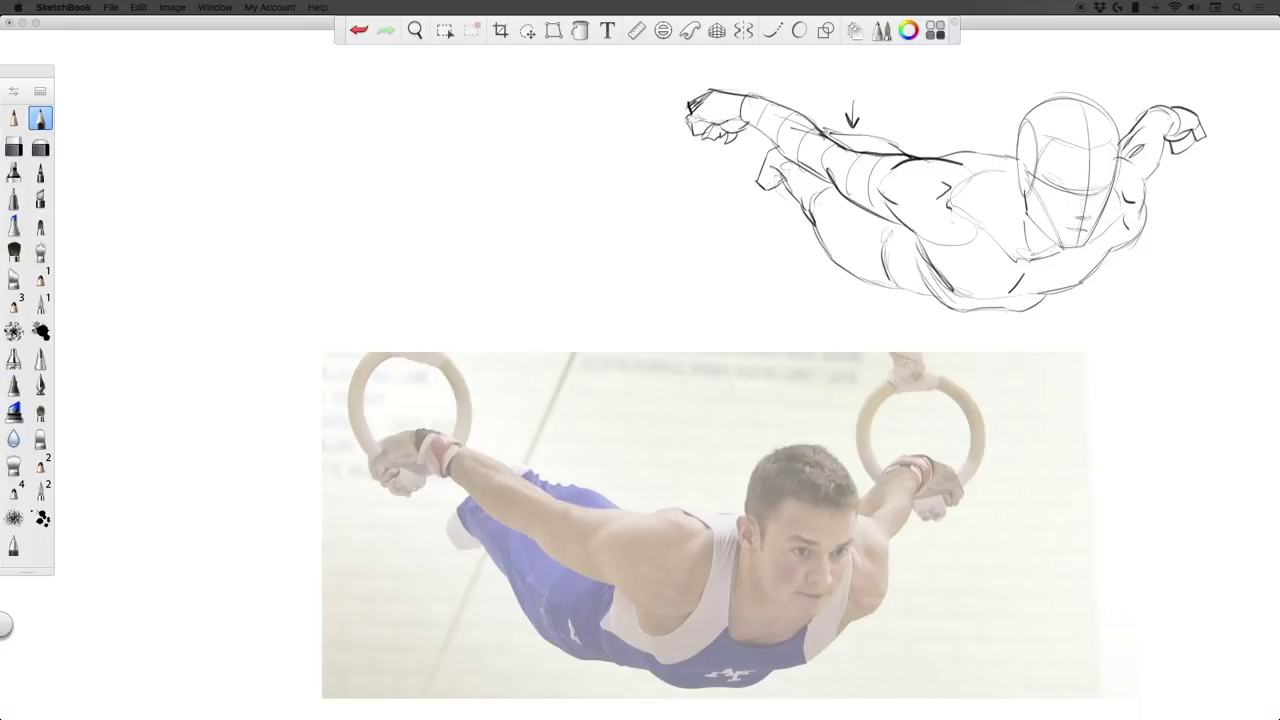
# Shrink the traced figure slightly and shift it closer to the canvas's right edge
pyautogui.click(855, 206)
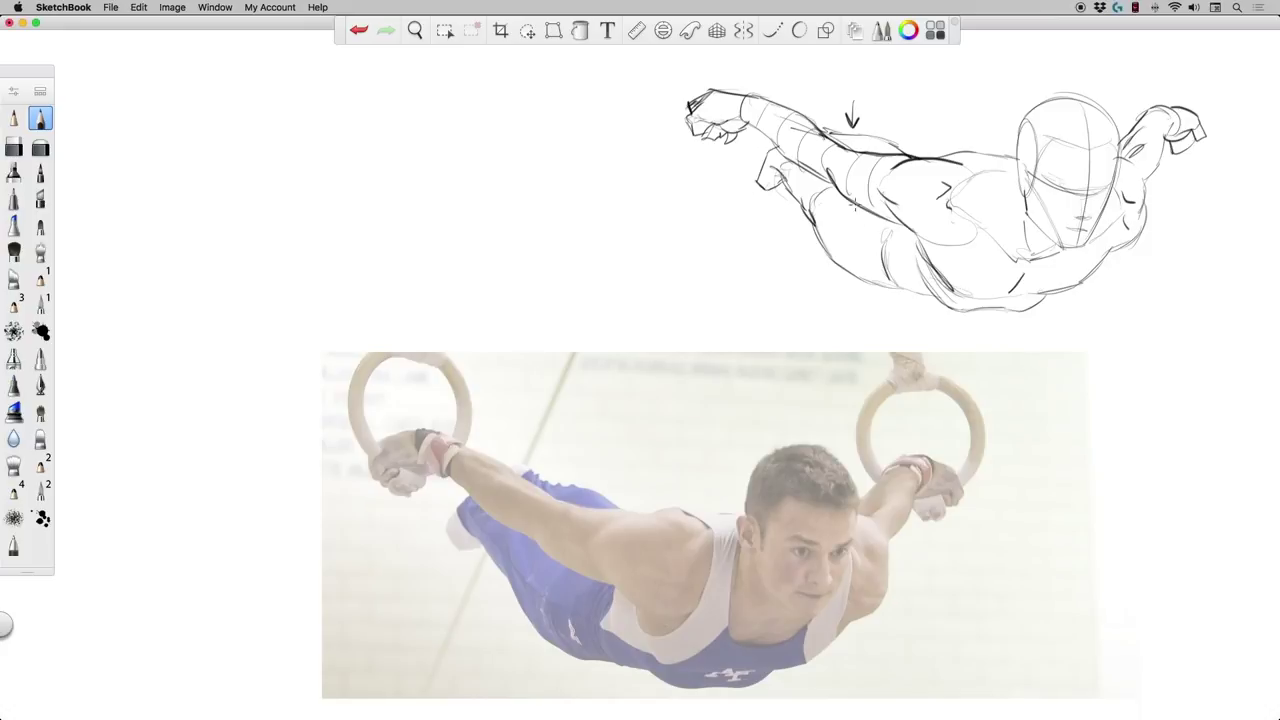
pyautogui.click(527, 30)
pyautogui.moveTo(480, 189); pyautogui.dragTo(504, 170)
pyautogui.click(550, 181)
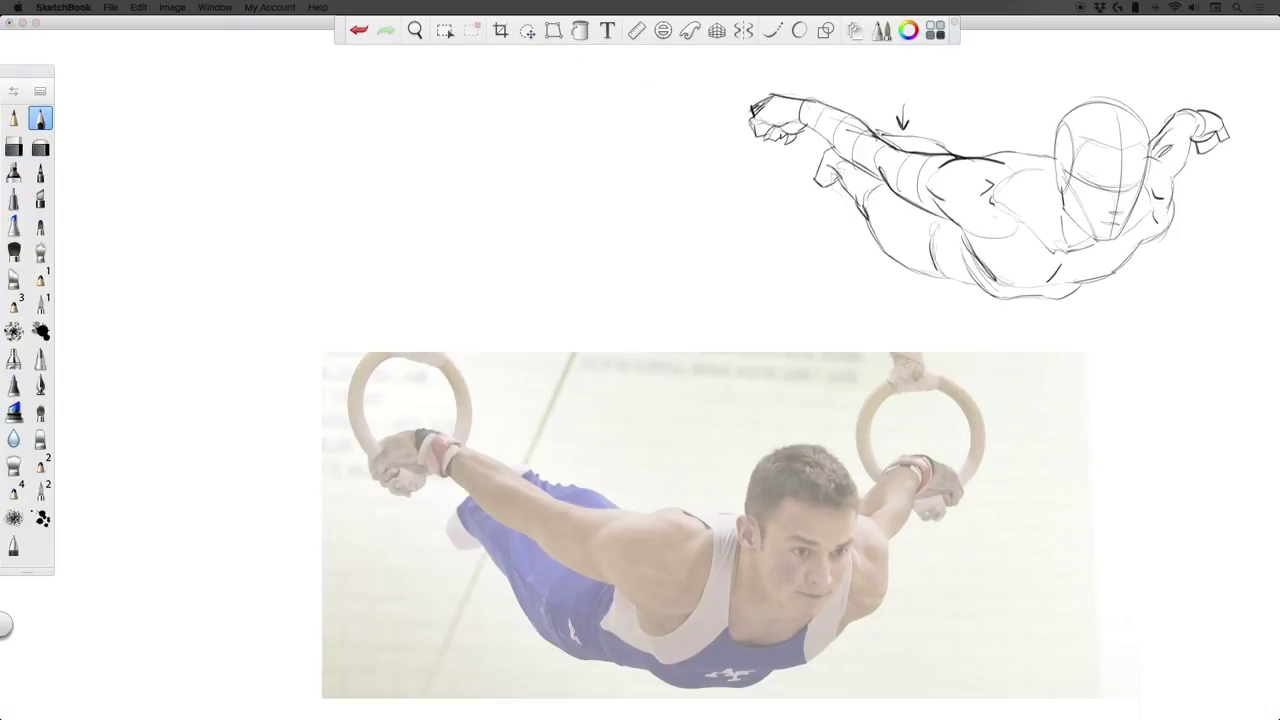
# Scale down the gymnast photo and place it beneath the traced figure
pyautogui.click(527, 30)
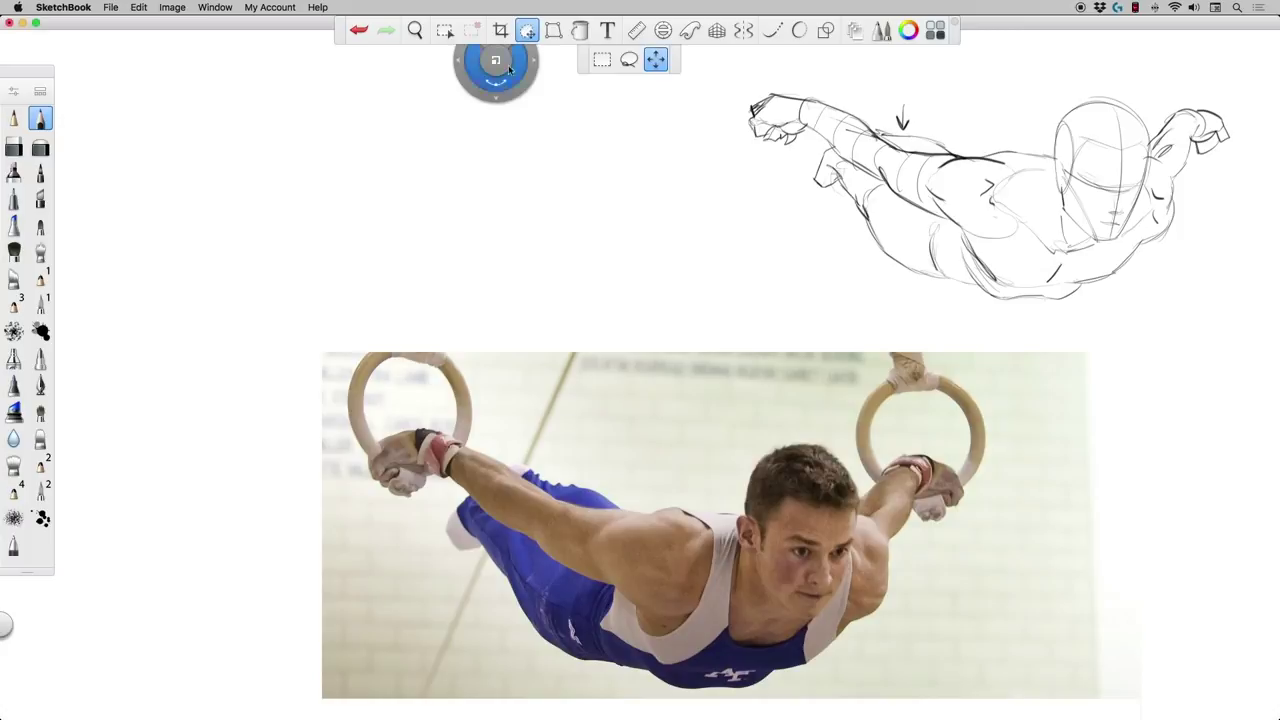
pyautogui.moveTo(337, 320); pyautogui.dragTo(591, 311)
pyautogui.click(640, 312)
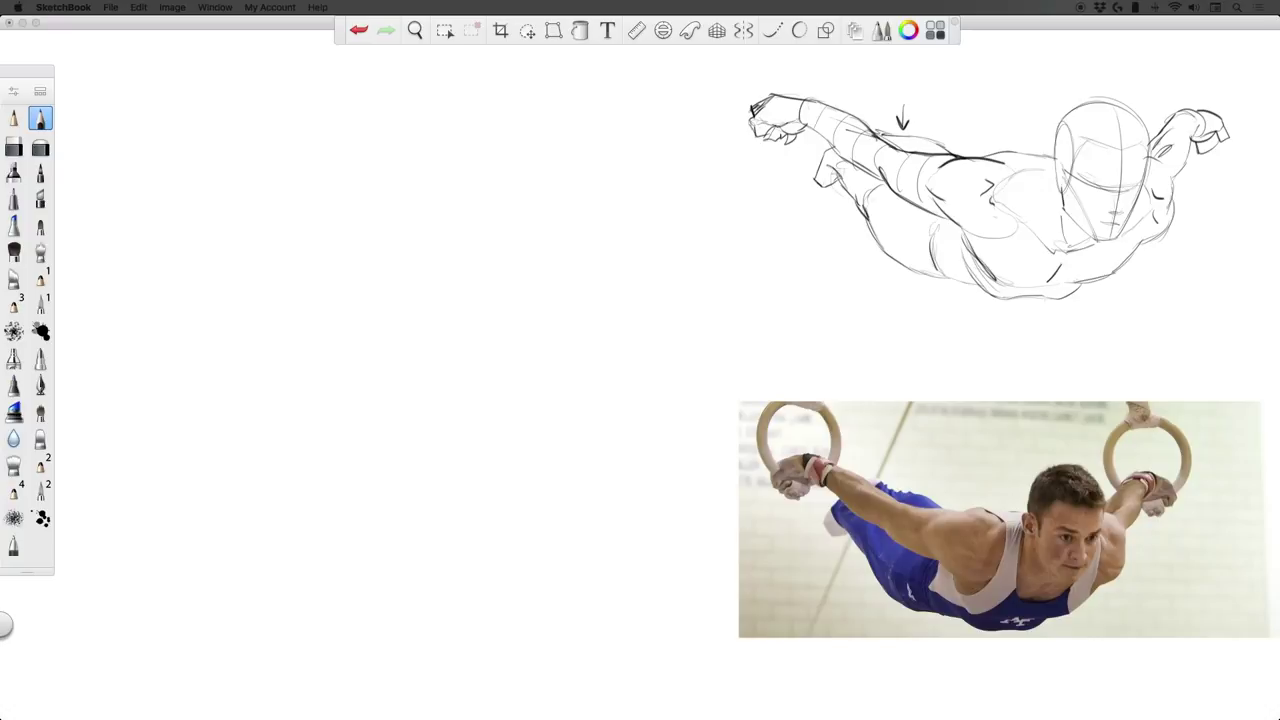
# Sketch a new oval head in the empty canvas area with a centre line, eye line, side plane and ear
pyautogui.click(451, 289)
pyautogui.moveTo(443, 303)
pyautogui.mouseDown()
pyautogui.moveTo(508, 297)
pyautogui.moveTo(444, 278)
pyautogui.moveTo(480, 362)
pyautogui.moveTo(506, 256)
pyautogui.moveTo(438, 313)
pyautogui.moveTo(501, 347)
pyautogui.moveTo(482, 246)
pyautogui.moveTo(442, 334)
pyautogui.moveTo(520, 333)
pyautogui.moveTo(452, 256)
pyautogui.moveTo(470, 360)
pyautogui.moveTo(512, 270)
pyautogui.moveTo(441, 291)
pyautogui.moveTo(475, 367)
pyautogui.moveTo(485, 318)
pyautogui.moveTo(482, 366)
pyautogui.mouseUp()
pyautogui.moveTo(490, 260); pyautogui.dragTo(482, 367)
pyautogui.moveTo(489, 319)
pyautogui.mouseDown()
pyautogui.moveTo(511, 310)
pyautogui.moveTo(484, 317)
pyautogui.mouseUp()
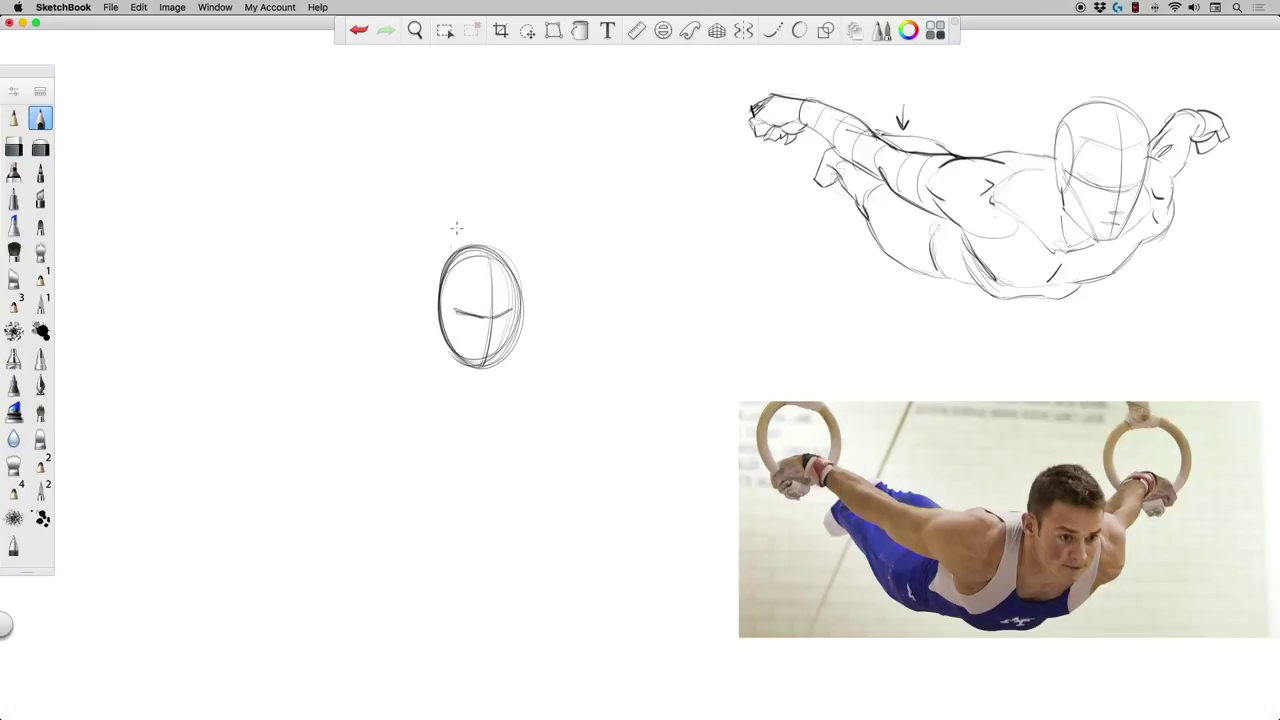
pyautogui.moveTo(456, 348)
pyautogui.mouseDown()
pyautogui.moveTo(452, 273)
pyautogui.moveTo(522, 270)
pyautogui.moveTo(489, 246)
pyautogui.moveTo(524, 312)
pyautogui.mouseUp()
pyautogui.moveTo(518, 267)
pyautogui.mouseDown()
pyautogui.moveTo(489, 367)
pyautogui.moveTo(452, 354)
pyautogui.moveTo(495, 367)
pyautogui.moveTo(462, 350)
pyautogui.moveTo(437, 284)
pyautogui.moveTo(458, 273)
pyautogui.moveTo(447, 347)
pyautogui.moveTo(490, 366)
pyautogui.moveTo(507, 340)
pyautogui.moveTo(503, 358)
pyautogui.moveTo(519, 268)
pyautogui.moveTo(507, 355)
pyautogui.moveTo(521, 303)
pyautogui.mouseUp()
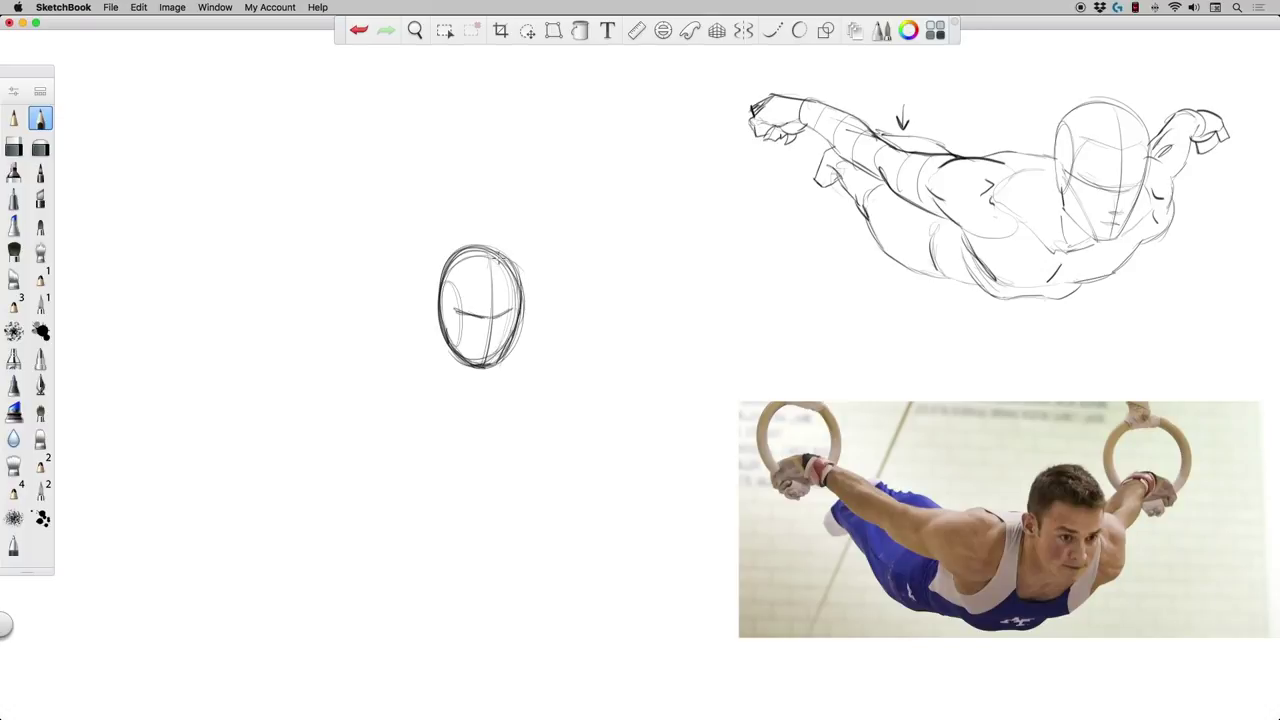
pyautogui.moveTo(442, 285)
pyautogui.mouseDown()
pyautogui.moveTo(442, 333)
pyautogui.moveTo(432, 306)
pyautogui.moveTo(452, 348)
pyautogui.moveTo(484, 367)
pyautogui.mouseUp()
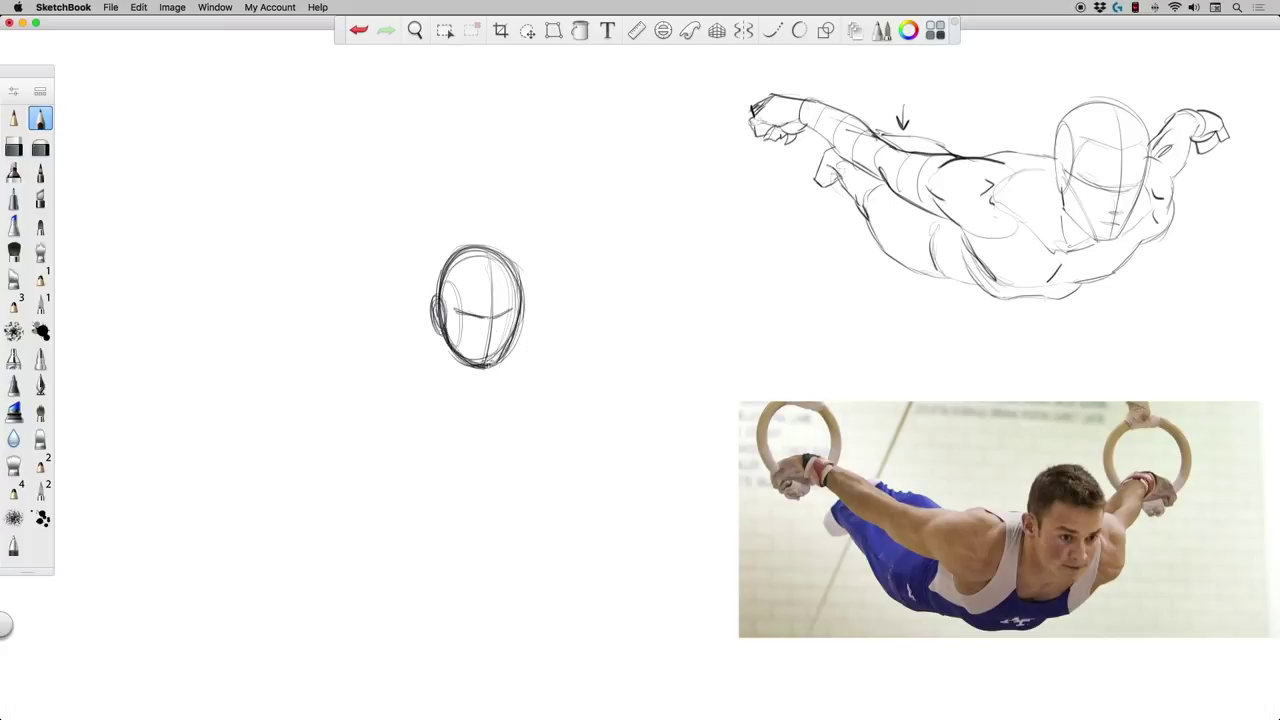
pyautogui.moveTo(488, 262); pyautogui.dragTo(490, 372)
# Sketch the upper back and shoulder lines beside the new head, and add an ear to the traced figure
pyautogui.moveTo(386, 281); pyautogui.dragTo(434, 278)
pyautogui.moveTo(1056, 168); pyautogui.dragTo(1057, 187)
pyautogui.moveTo(376, 291)
pyautogui.mouseDown()
pyautogui.moveTo(438, 288)
pyautogui.moveTo(368, 294)
pyautogui.mouseUp()
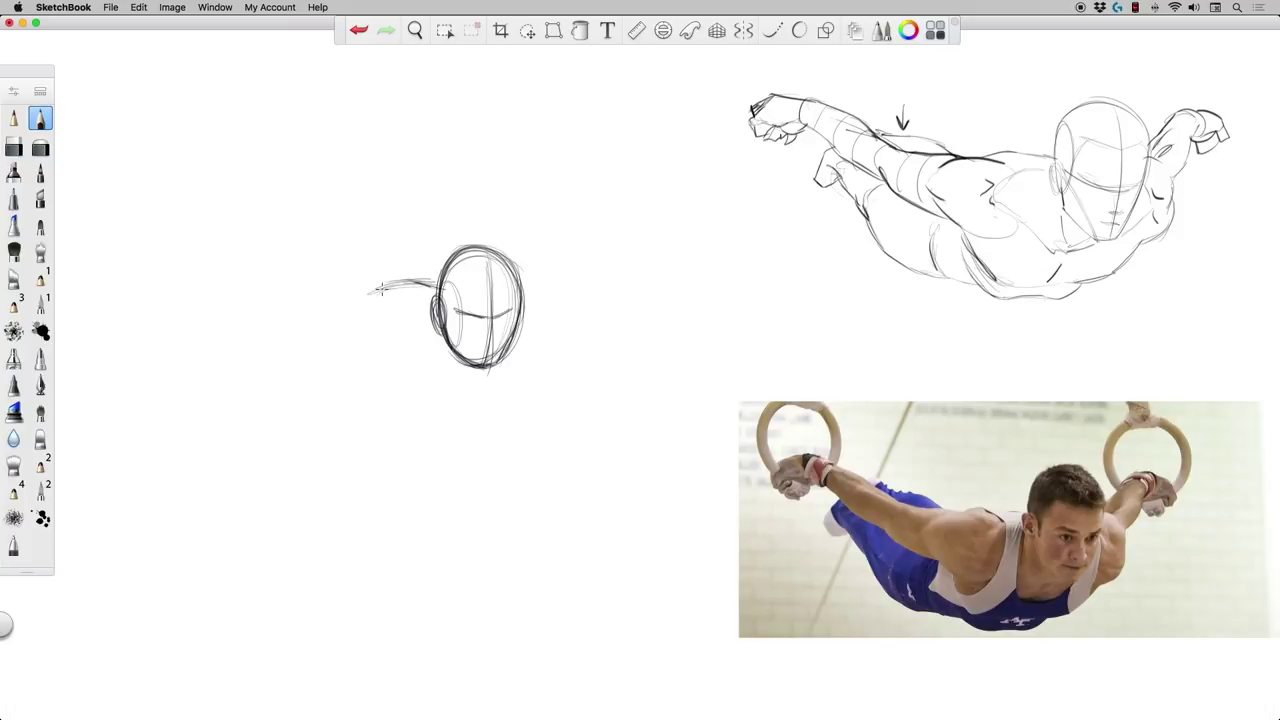
pyautogui.moveTo(389, 309); pyautogui.dragTo(440, 291)
# Emphasize the neck-to-shoulder wedge on the traced figure and sketch the new figure's collar and chest contours
pyautogui.moveTo(993, 199); pyautogui.dragTo(1043, 167)
pyautogui.moveTo(992, 201); pyautogui.dragTo(1053, 246)
pyautogui.moveTo(438, 289)
pyautogui.mouseDown()
pyautogui.moveTo(372, 326)
pyautogui.moveTo(444, 347)
pyautogui.moveTo(478, 380)
pyautogui.mouseUp()
pyautogui.moveTo(404, 352)
pyautogui.mouseDown()
pyautogui.moveTo(517, 403)
pyautogui.moveTo(413, 418)
pyautogui.moveTo(523, 407)
pyautogui.moveTo(388, 409)
pyautogui.moveTo(359, 369)
pyautogui.moveTo(402, 398)
pyautogui.moveTo(506, 406)
pyautogui.mouseUp()
pyautogui.moveTo(534, 361); pyautogui.dragTo(505, 403)
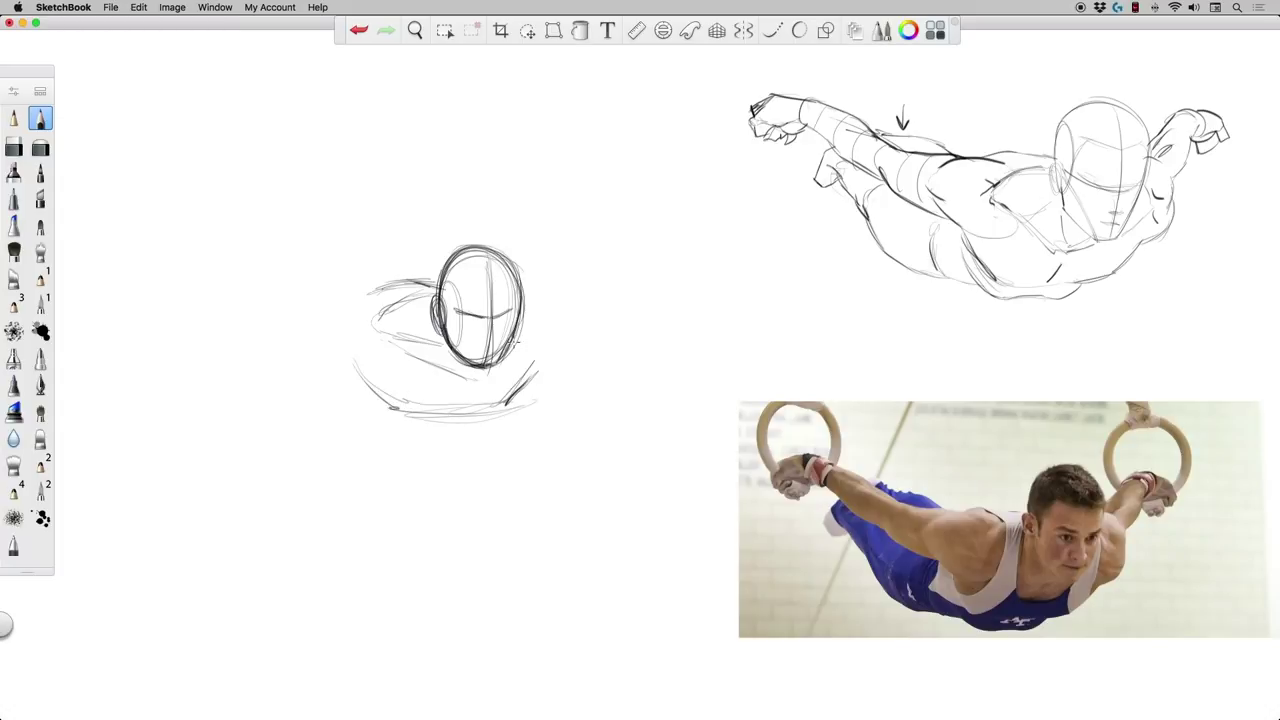
pyautogui.moveTo(363, 367); pyautogui.dragTo(404, 405)
pyautogui.moveTo(364, 362)
pyautogui.mouseDown()
pyautogui.moveTo(415, 394)
pyautogui.moveTo(461, 405)
pyautogui.mouseUp()
# Sketch the new figure's round near shoulder with the upper arm and forearm lines extending outward
pyautogui.moveTo(356, 368)
pyautogui.mouseDown()
pyautogui.moveTo(388, 405)
pyautogui.moveTo(320, 323)
pyautogui.moveTo(345, 293)
pyautogui.moveTo(327, 342)
pyautogui.moveTo(381, 341)
pyautogui.moveTo(362, 288)
pyautogui.moveTo(311, 319)
pyautogui.moveTo(345, 313)
pyautogui.moveTo(261, 276)
pyautogui.mouseUp()
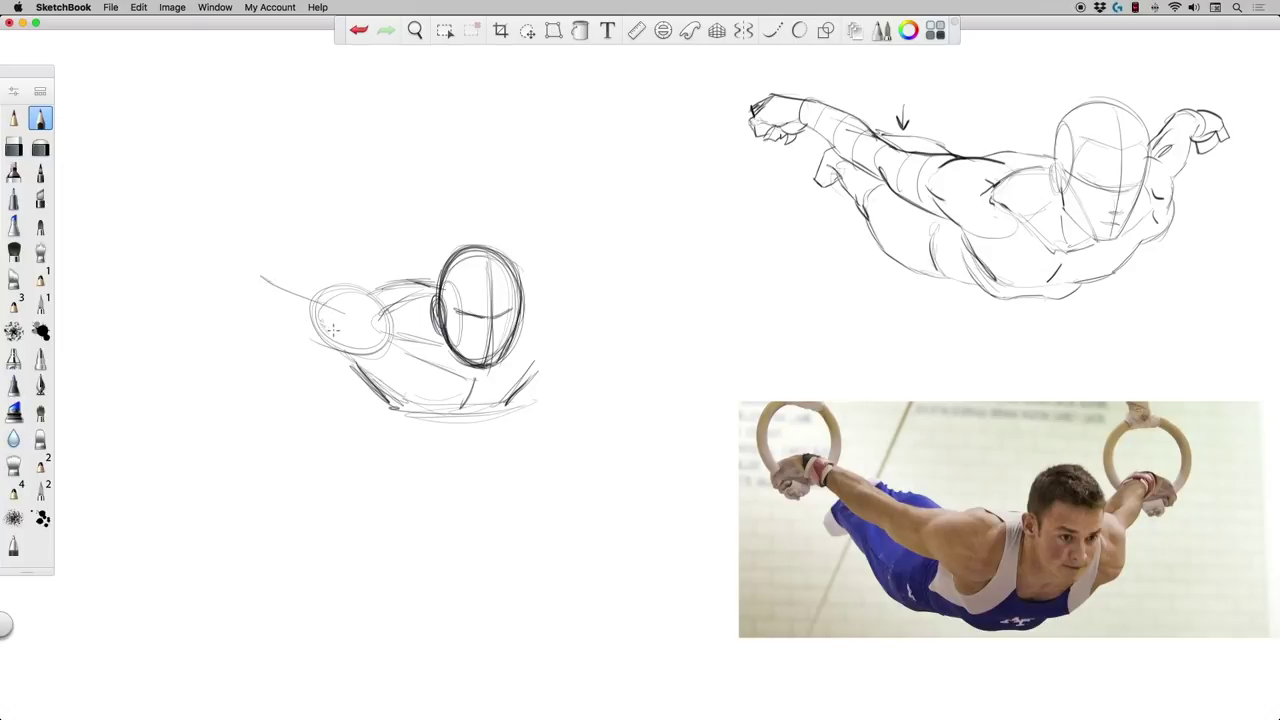
pyautogui.moveTo(332, 332)
pyautogui.mouseDown()
pyautogui.moveTo(257, 292)
pyautogui.moveTo(273, 310)
pyautogui.moveTo(221, 257)
pyautogui.moveTo(172, 255)
pyautogui.mouseUp()
pyautogui.moveTo(254, 274)
pyautogui.mouseDown()
pyautogui.moveTo(170, 257)
pyautogui.moveTo(254, 274)
pyautogui.mouseUp()
pyautogui.moveTo(167, 252); pyautogui.dragTo(258, 277)
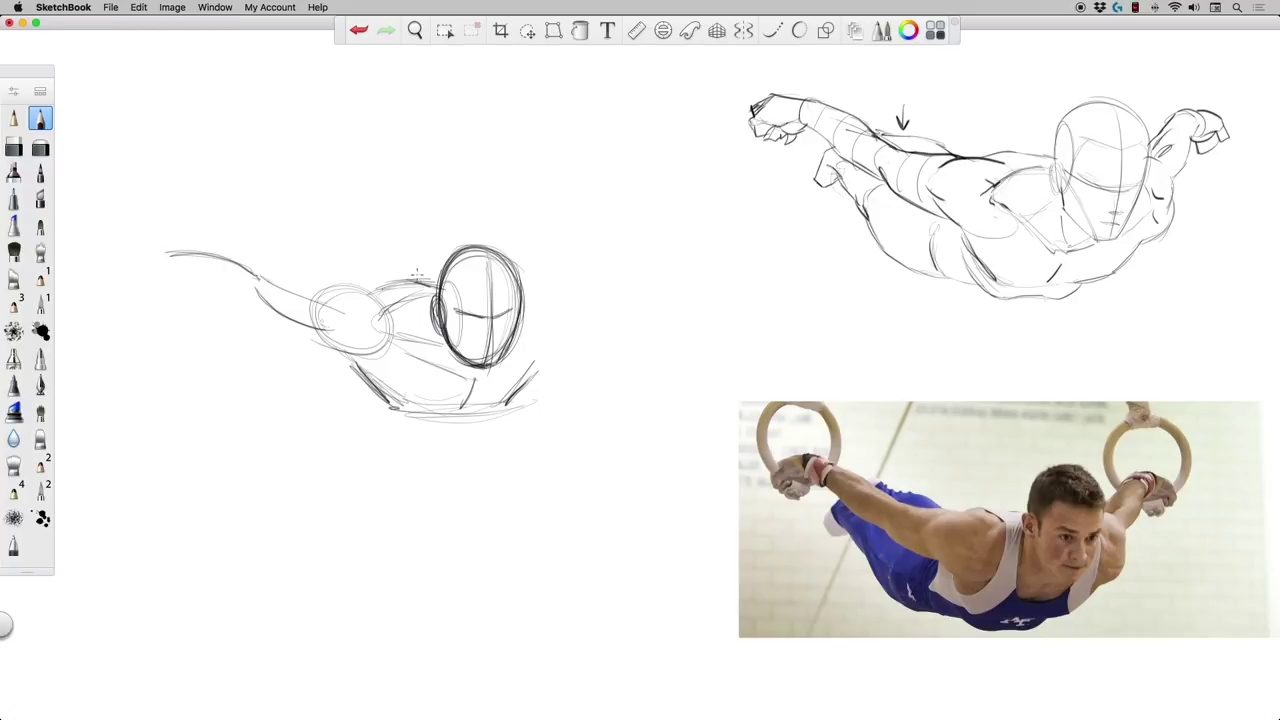
# Sketch the new figure's far shoulder and point an arrow at the traced figure's far shoulder
pyautogui.moveTo(538, 355)
pyautogui.mouseDown()
pyautogui.moveTo(542, 299)
pyautogui.moveTo(518, 355)
pyautogui.moveTo(530, 294)
pyautogui.moveTo(516, 354)
pyautogui.mouseUp()
pyautogui.moveTo(1215, 237)
pyautogui.mouseDown()
pyautogui.moveTo(1200, 203)
pyautogui.moveTo(1209, 211)
pyautogui.mouseUp()
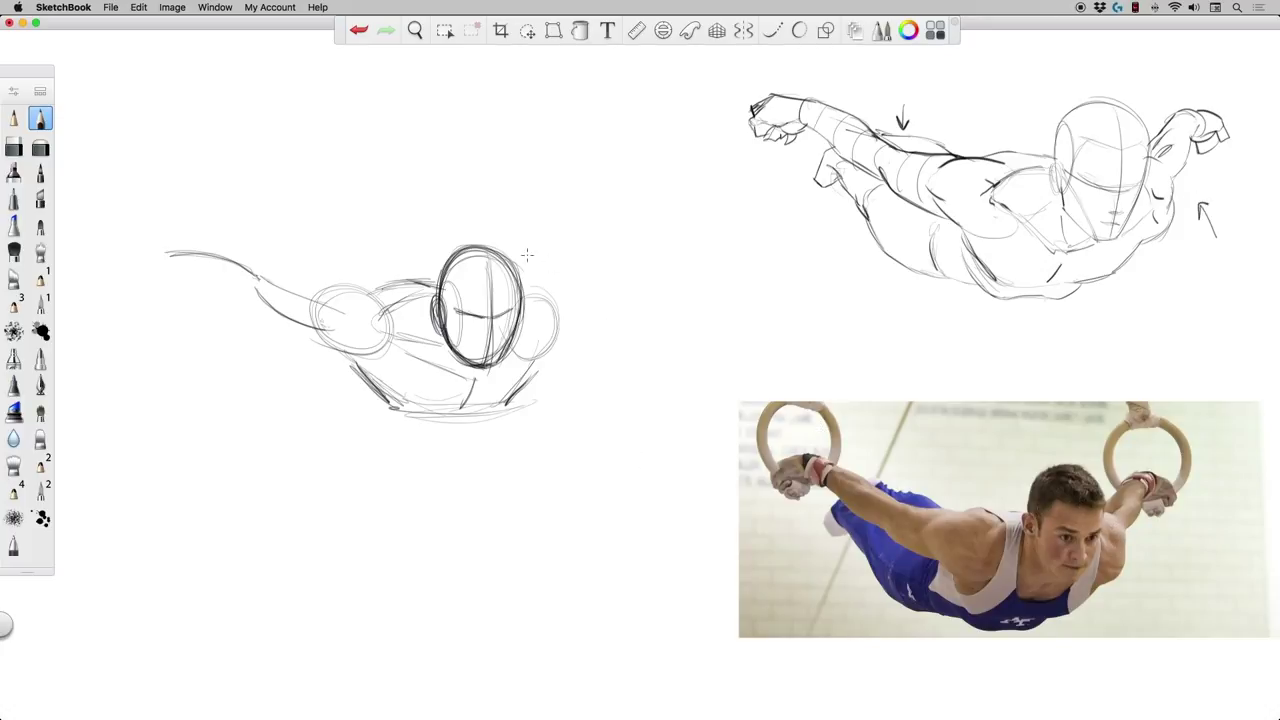
pyautogui.moveTo(549, 296); pyautogui.dragTo(528, 370)
# Undo the contour strokes drawn over the far shoulder in the photo
pyautogui.press('super+z')
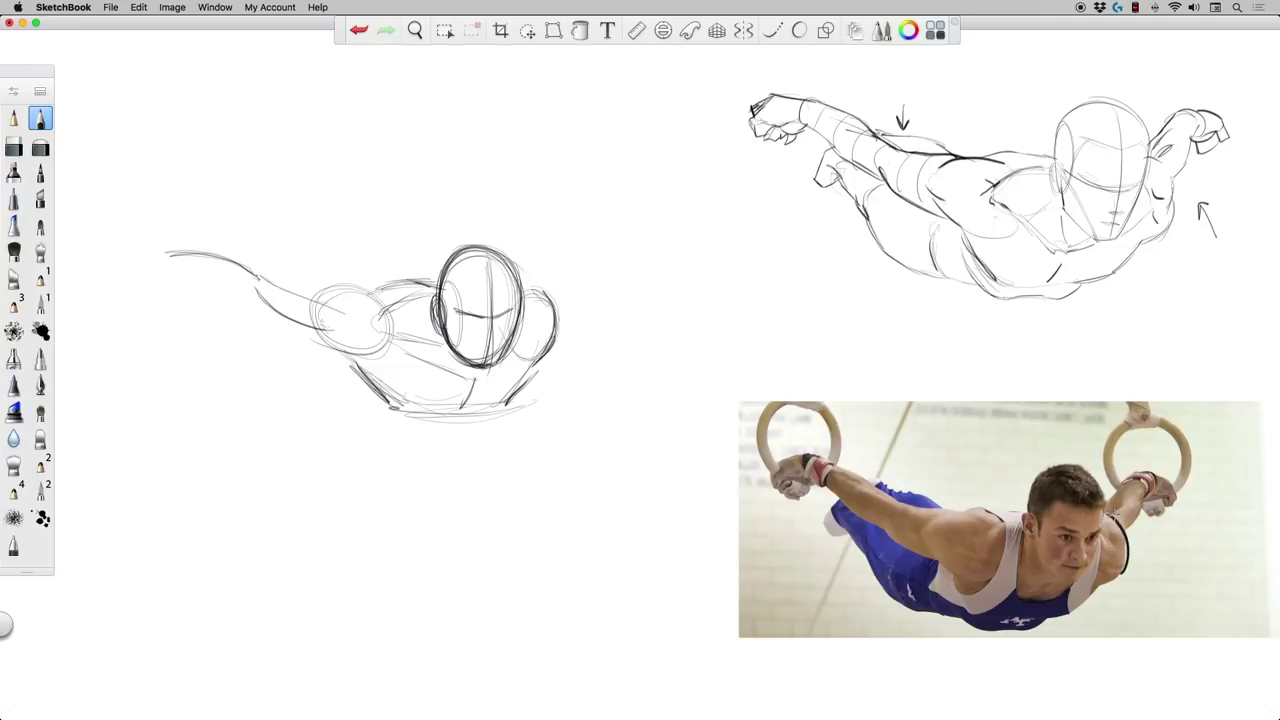
pyautogui.press('super+z')
pyautogui.press('super+z')
pyautogui.press('super+z')
pyautogui.press('super+z')
pyautogui.moveTo(1078, 638)
pyautogui.mouseDown()
pyautogui.moveTo(1108, 646)
pyautogui.moveTo(1089, 688)
pyautogui.moveTo(1138, 626)
pyautogui.moveTo(1115, 617)
pyautogui.moveTo(1186, 576)
pyautogui.moveTo(1148, 634)
pyautogui.mouseUp()
pyautogui.moveTo(1178, 567)
pyautogui.mouseDown()
pyautogui.moveTo(1207, 584)
pyautogui.moveTo(1186, 598)
pyautogui.mouseUp()
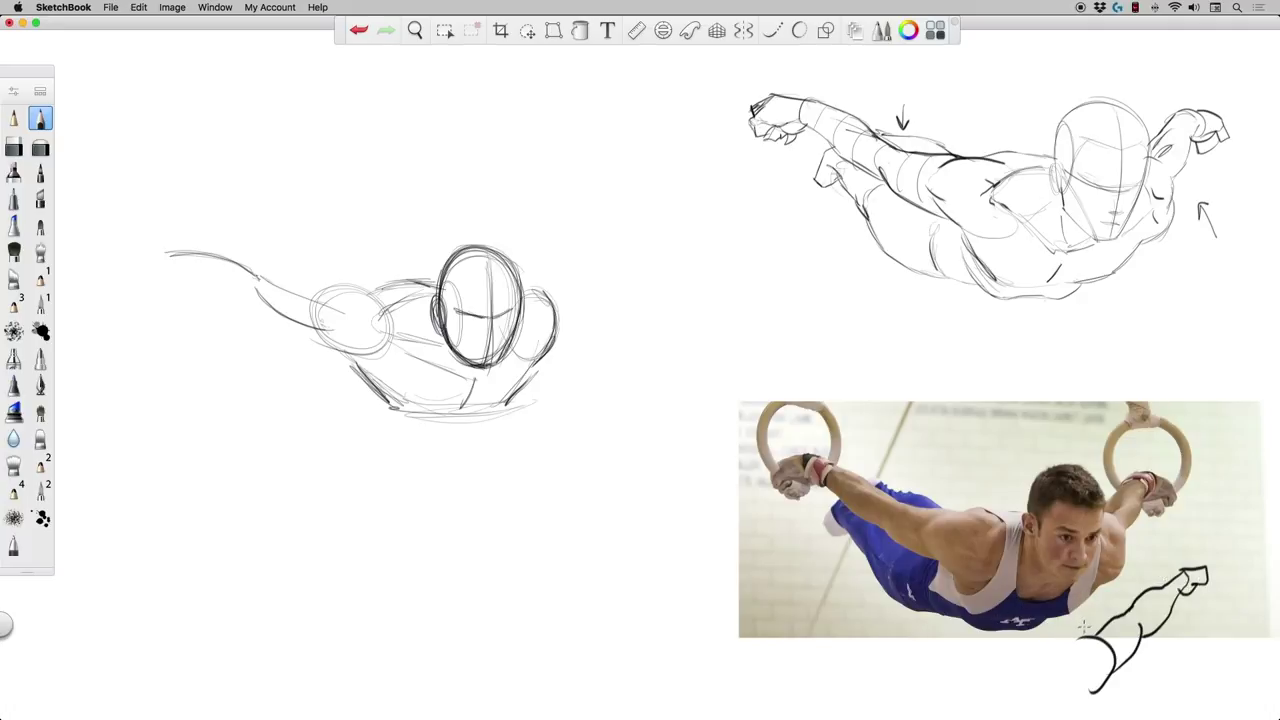
pyautogui.press('super+z')
pyautogui.press('super+z')
pyautogui.press('super+z')
pyautogui.press('super+z')
pyautogui.press('super+z')
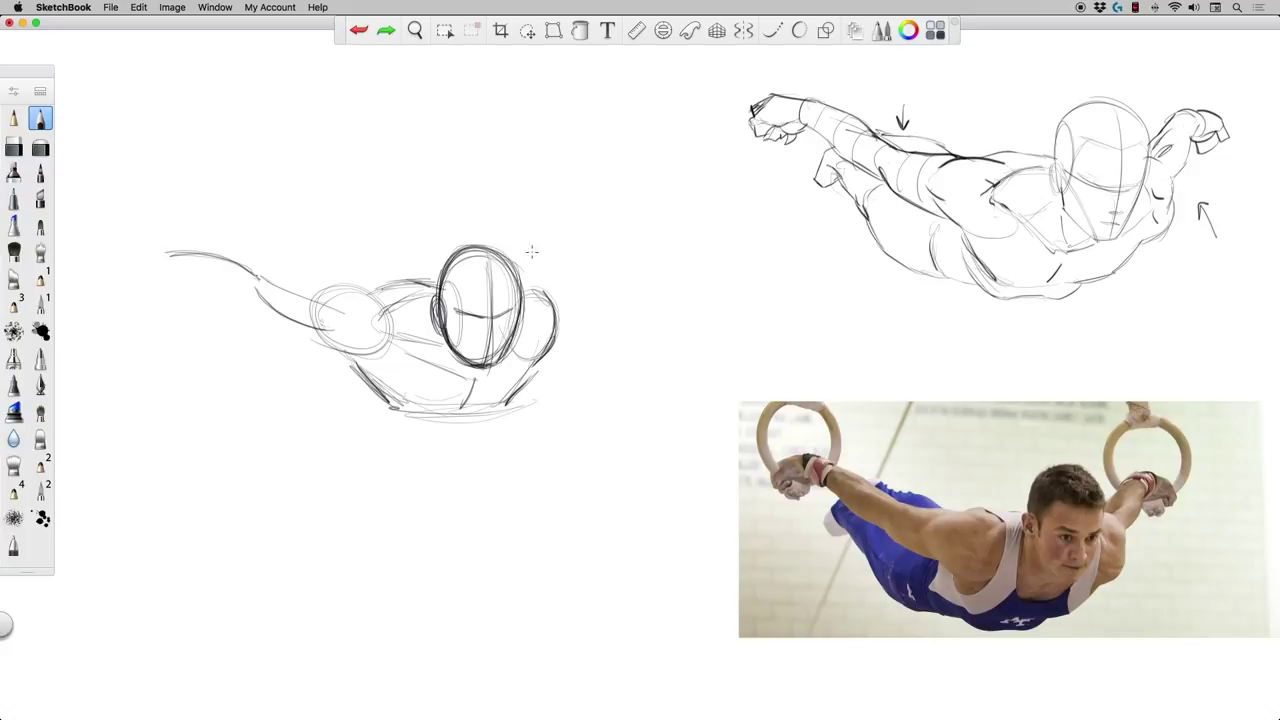
# Sketch the new figure's foreshortened far arm with its small fist and reinforce the collar line below the chin
pyautogui.moveTo(541, 291)
pyautogui.mouseDown()
pyautogui.moveTo(560, 318)
pyautogui.moveTo(569, 292)
pyautogui.moveTo(561, 266)
pyautogui.moveTo(569, 311)
pyautogui.moveTo(592, 262)
pyautogui.moveTo(565, 253)
pyautogui.moveTo(538, 290)
pyautogui.moveTo(590, 268)
pyautogui.mouseUp()
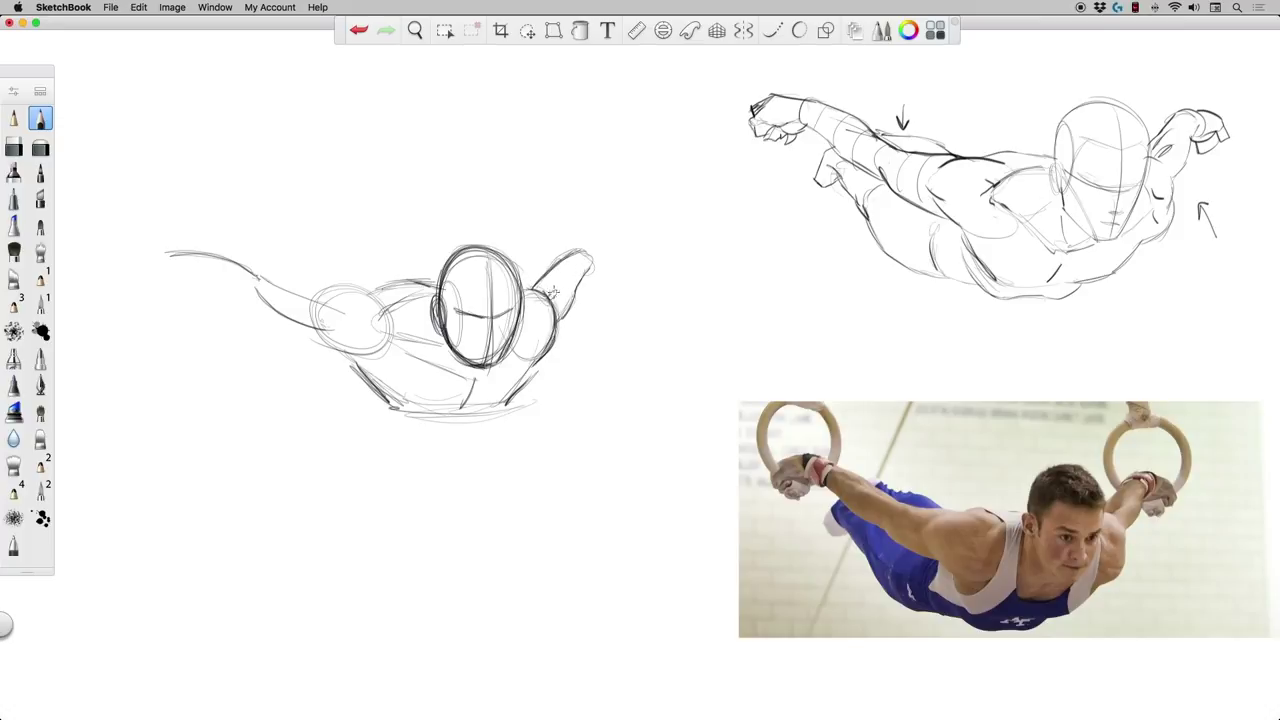
pyautogui.moveTo(551, 288); pyautogui.dragTo(558, 278)
pyautogui.moveTo(540, 282)
pyautogui.mouseDown()
pyautogui.moveTo(588, 242)
pyautogui.moveTo(560, 326)
pyautogui.mouseUp()
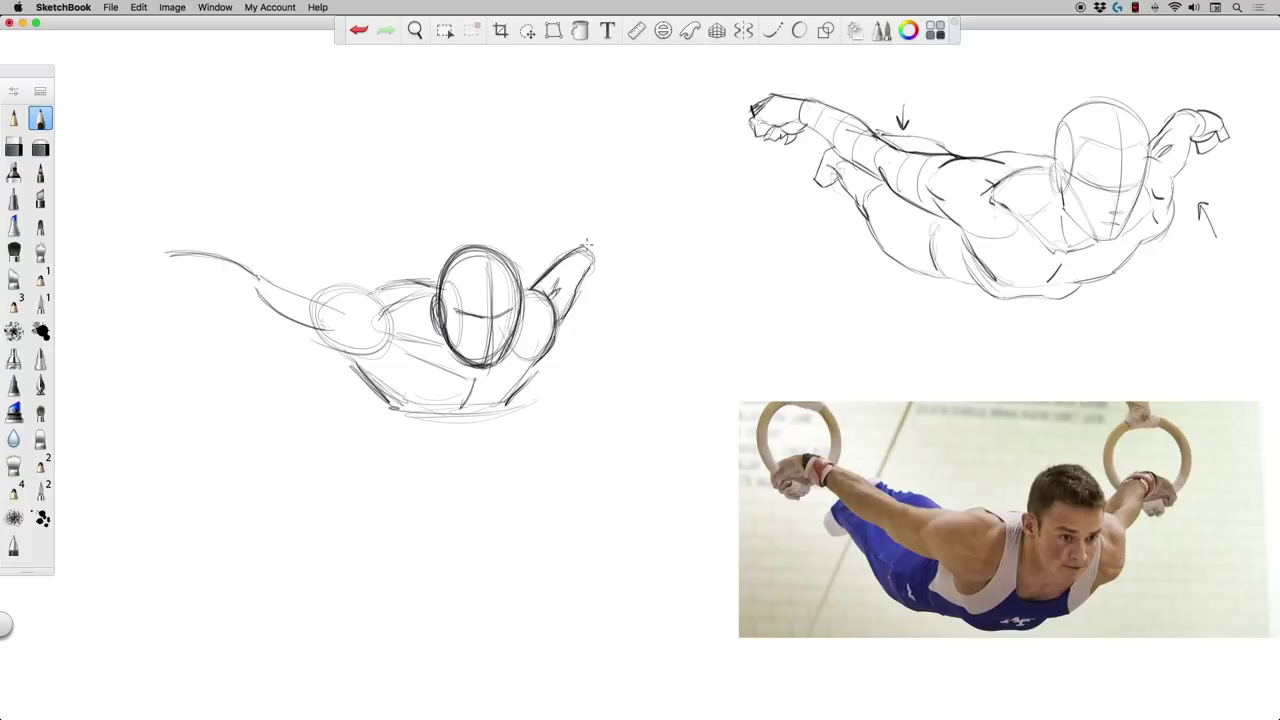
pyautogui.moveTo(582, 245)
pyautogui.mouseDown()
pyautogui.moveTo(618, 240)
pyautogui.moveTo(623, 270)
pyautogui.mouseUp()
pyautogui.moveTo(622, 270); pyautogui.dragTo(590, 269)
pyautogui.moveTo(500, 362); pyautogui.dragTo(464, 415)
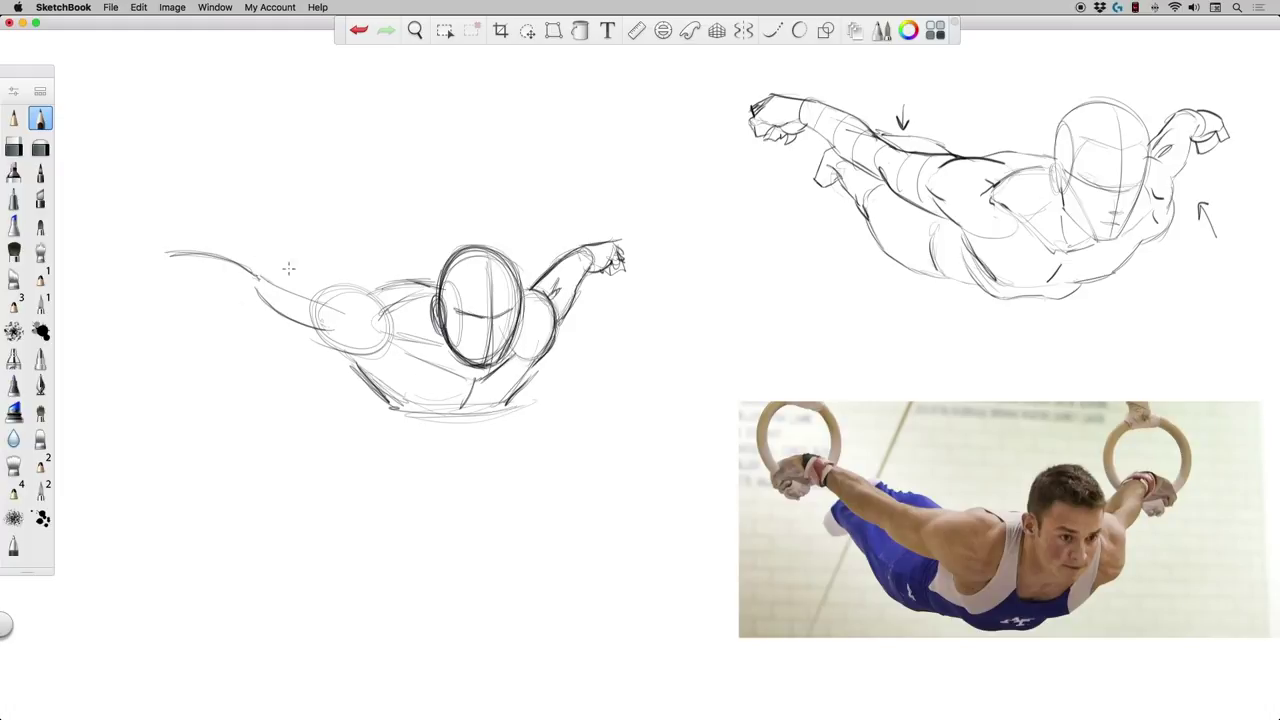
# Draw the new figure's near arm contours from the round shoulder to the wrist
pyautogui.moveTo(337, 293)
pyautogui.mouseDown()
pyautogui.moveTo(378, 306)
pyautogui.moveTo(216, 250)
pyautogui.moveTo(160, 255)
pyautogui.moveTo(170, 276)
pyautogui.moveTo(215, 284)
pyautogui.moveTo(284, 336)
pyautogui.moveTo(388, 362)
pyautogui.moveTo(330, 348)
pyautogui.mouseUp()
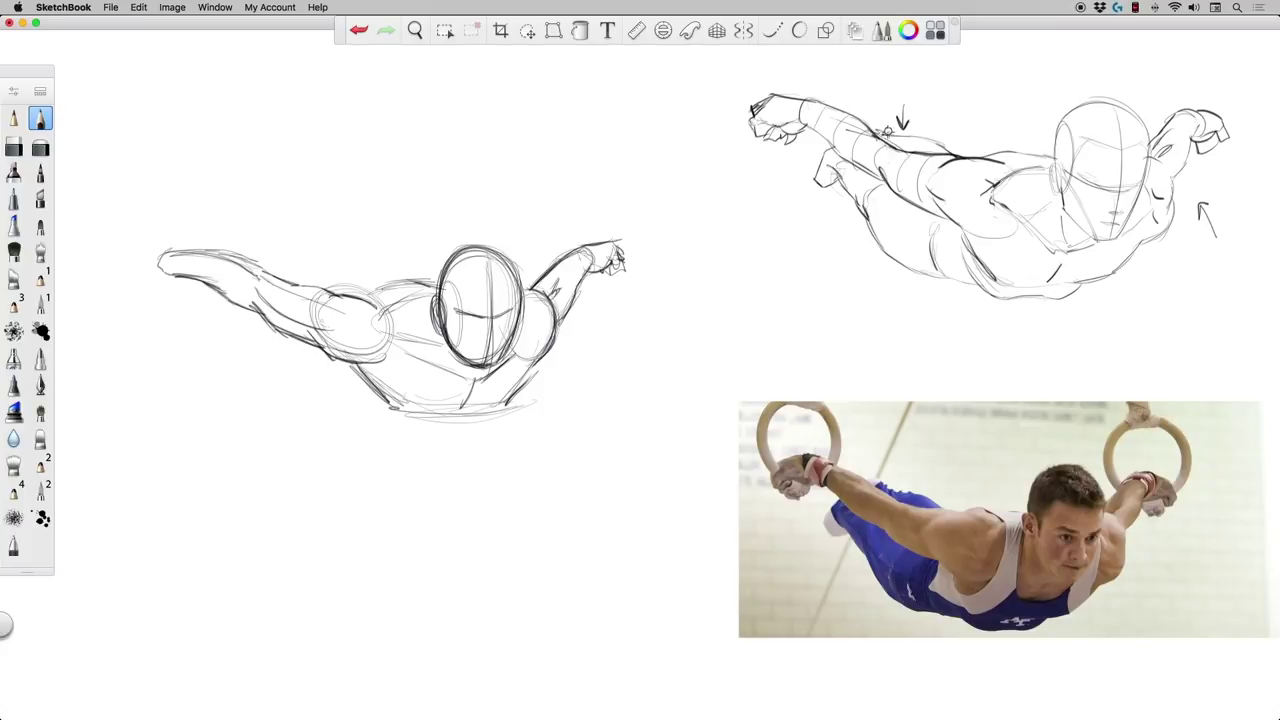
pyautogui.moveTo(876, 128)
pyautogui.mouseDown()
pyautogui.moveTo(925, 140)
pyautogui.moveTo(942, 107)
pyautogui.mouseUp()
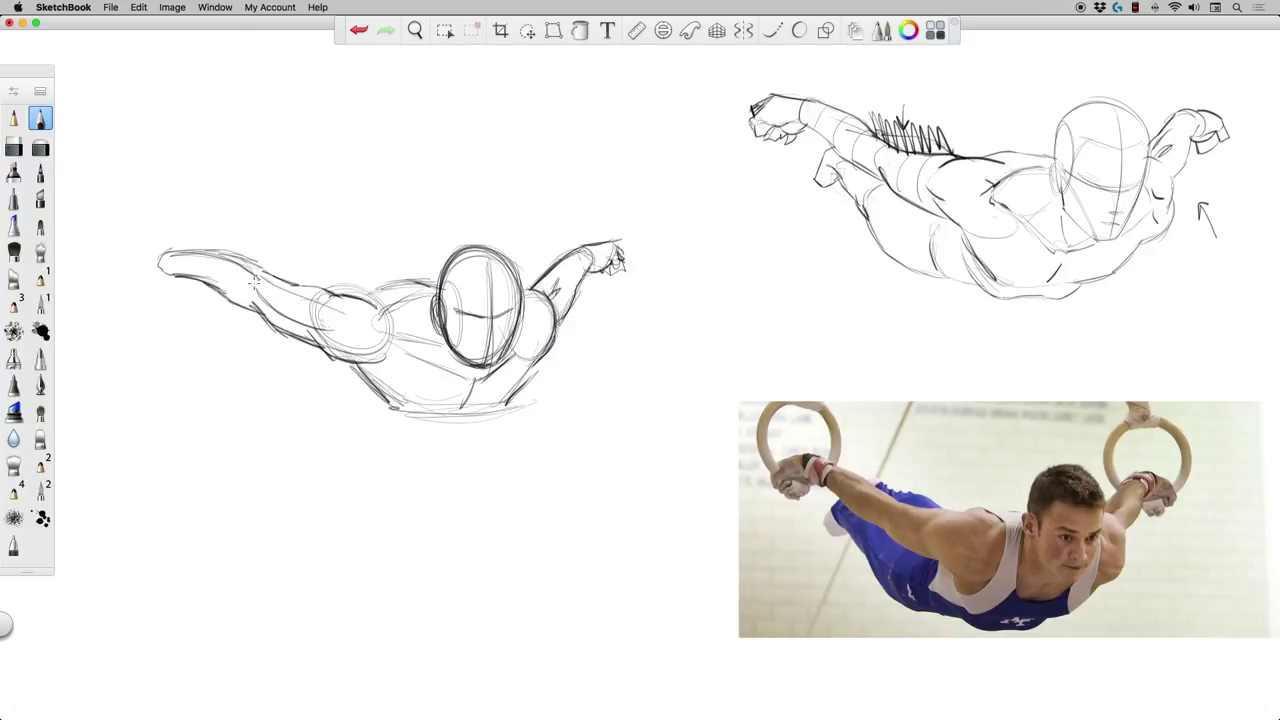
pyautogui.press('super+z')
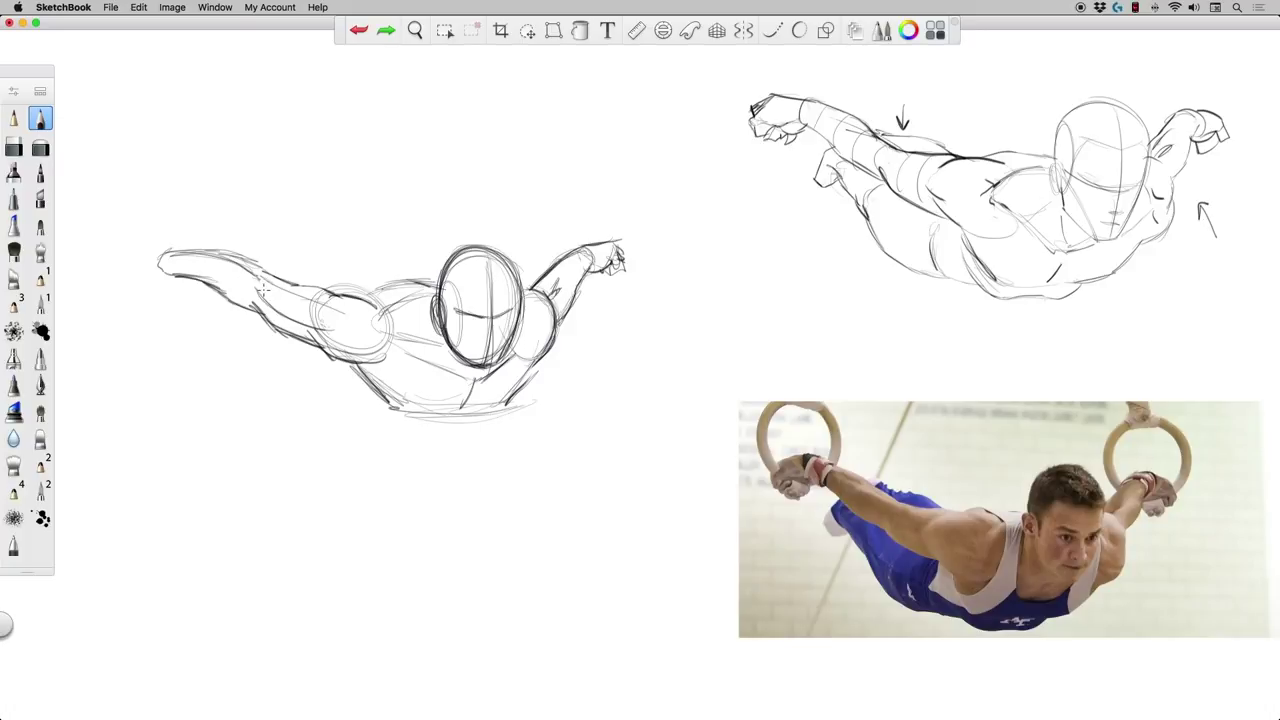
pyautogui.moveTo(336, 296)
pyautogui.mouseDown()
pyautogui.moveTo(193, 246)
pyautogui.moveTo(210, 243)
pyautogui.moveTo(155, 253)
pyautogui.moveTo(163, 276)
pyautogui.moveTo(242, 314)
pyautogui.moveTo(233, 292)
pyautogui.moveTo(261, 317)
pyautogui.mouseUp()
pyautogui.moveTo(246, 266)
pyautogui.mouseDown()
pyautogui.moveTo(281, 286)
pyautogui.moveTo(247, 267)
pyautogui.mouseUp()
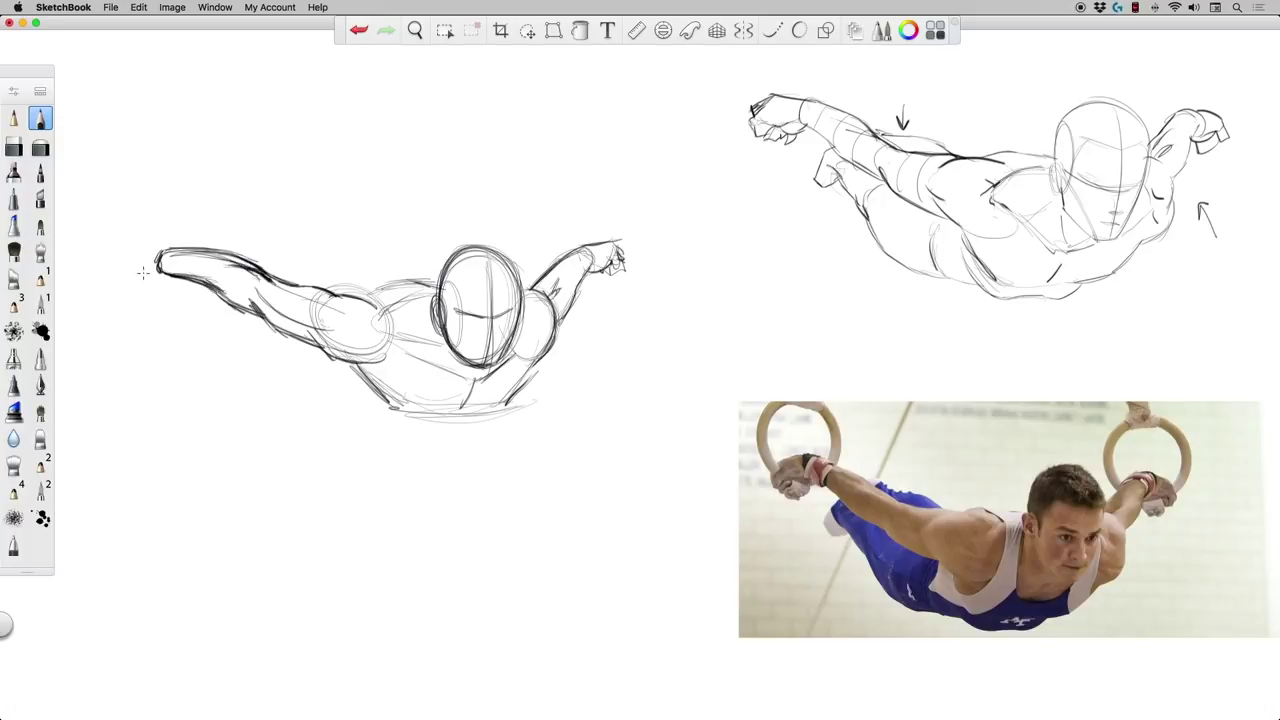
# Draw the new figure's near fist, darken the arm's edges, and define the shoulder and armpit folds
pyautogui.moveTo(152, 283)
pyautogui.mouseDown()
pyautogui.moveTo(130, 278)
pyautogui.moveTo(140, 264)
pyautogui.moveTo(128, 272)
pyautogui.moveTo(128, 242)
pyautogui.moveTo(131, 283)
pyautogui.moveTo(180, 288)
pyautogui.moveTo(160, 290)
pyautogui.moveTo(180, 276)
pyautogui.mouseUp()
pyautogui.moveTo(162, 256)
pyautogui.mouseDown()
pyautogui.moveTo(230, 252)
pyautogui.moveTo(270, 277)
pyautogui.mouseUp()
pyautogui.moveTo(172, 278)
pyautogui.mouseDown()
pyautogui.moveTo(258, 316)
pyautogui.moveTo(342, 300)
pyautogui.moveTo(390, 310)
pyautogui.moveTo(376, 334)
pyautogui.moveTo(387, 342)
pyautogui.mouseUp()
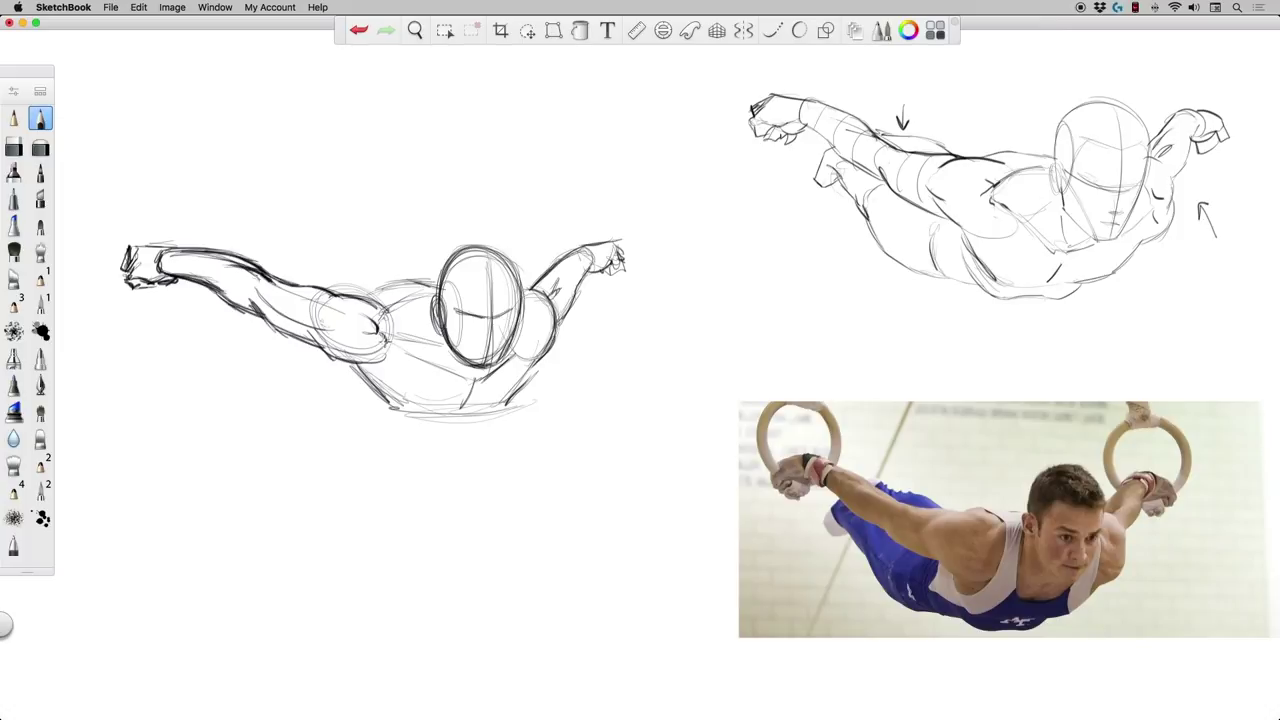
pyautogui.moveTo(314, 316); pyautogui.dragTo(323, 331)
pyautogui.moveTo(390, 344); pyautogui.dragTo(412, 364)
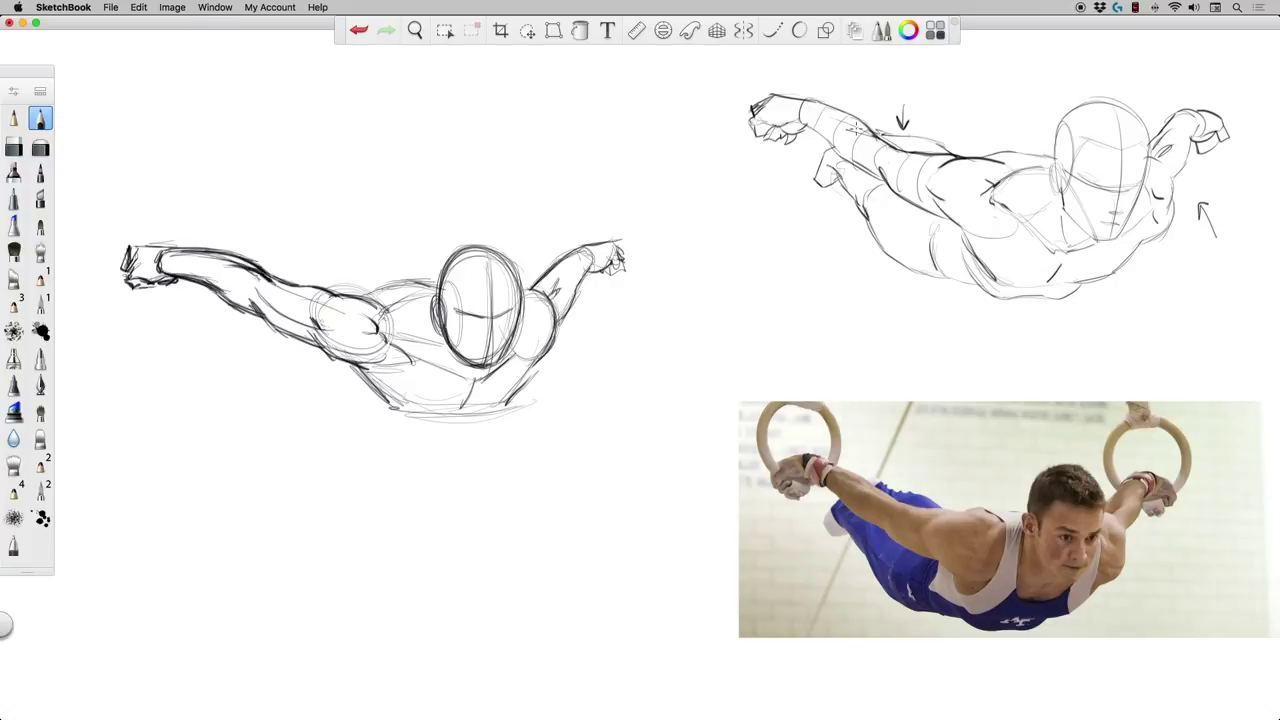
# Draw a length marker with end ticks along the traced figure's near arm and a matching guide above the new figure's arm
pyautogui.moveTo(754, 73); pyautogui.dragTo(1005, 150)
pyautogui.moveTo(757, 64); pyautogui.dragTo(756, 85)
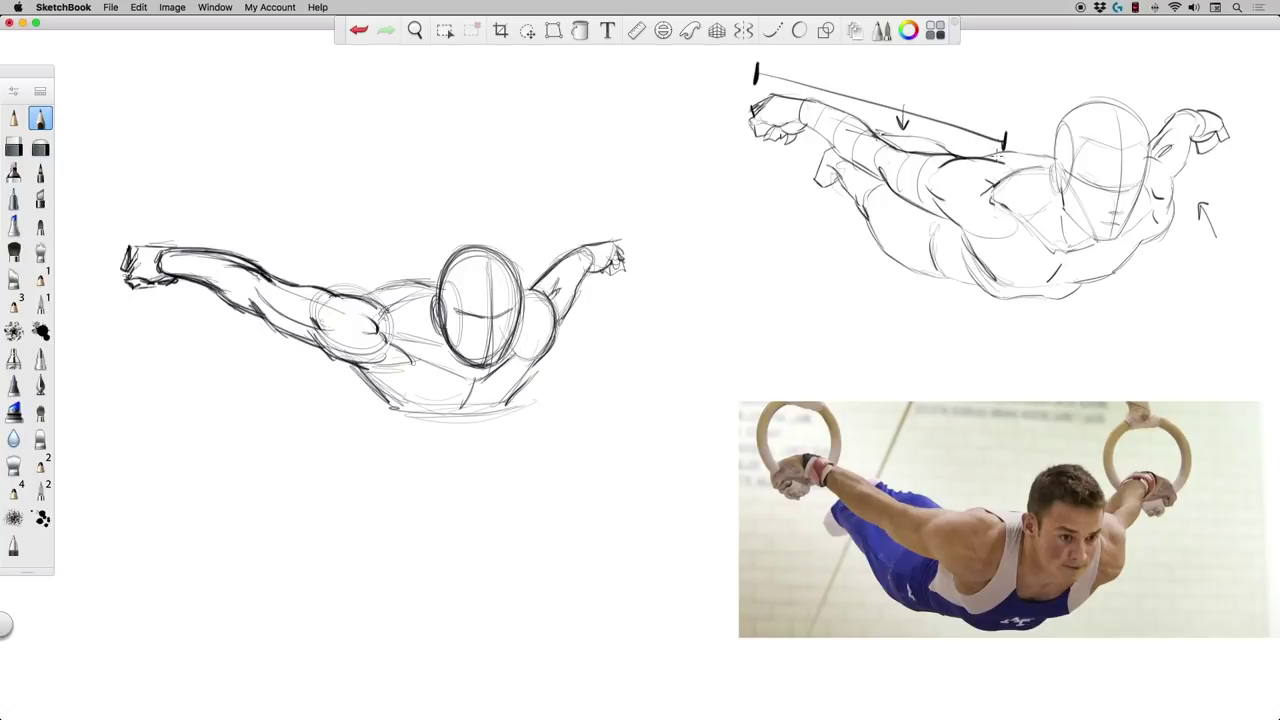
pyautogui.moveTo(381, 287)
pyautogui.mouseDown()
pyautogui.moveTo(128, 223)
pyautogui.moveTo(380, 273)
pyautogui.mouseUp()
# Lasso the new figure's near arm with its hand and transform it so the hand sits higher and farther out
pyautogui.click(527, 30)
pyautogui.moveTo(133, 310)
pyautogui.mouseDown()
pyautogui.moveTo(107, 242)
pyautogui.moveTo(250, 245)
pyautogui.moveTo(393, 318)
pyautogui.moveTo(346, 377)
pyautogui.moveTo(76, 325)
pyautogui.mouseUp()
pyautogui.moveTo(255, 394)
pyautogui.mouseDown()
pyautogui.moveTo(243, 401)
pyautogui.moveTo(243, 383)
pyautogui.moveTo(234, 417)
pyautogui.moveTo(230, 394)
pyautogui.mouseUp()
pyautogui.click(285, 381)
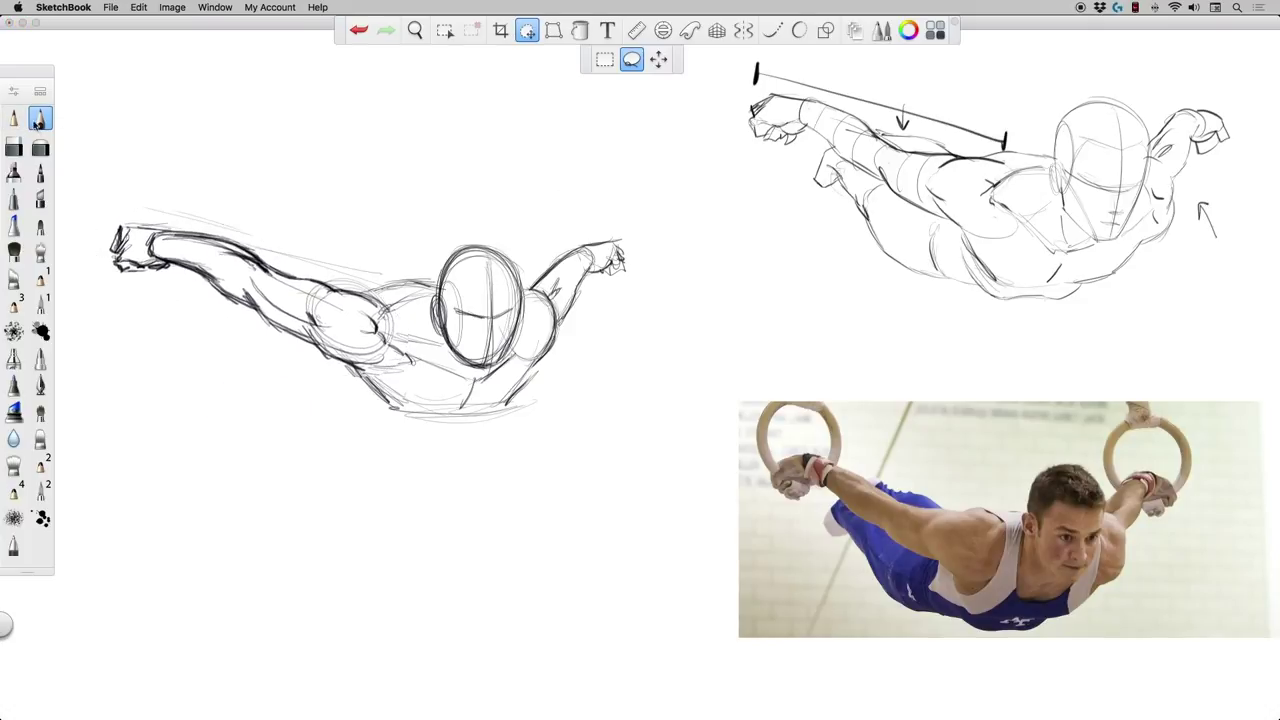
# Draw horizontal alignment guides from the top of the head toward the near hand on both the traced and new figures
pyautogui.click(38, 122)
pyautogui.moveTo(1106, 100); pyautogui.dragTo(803, 80)
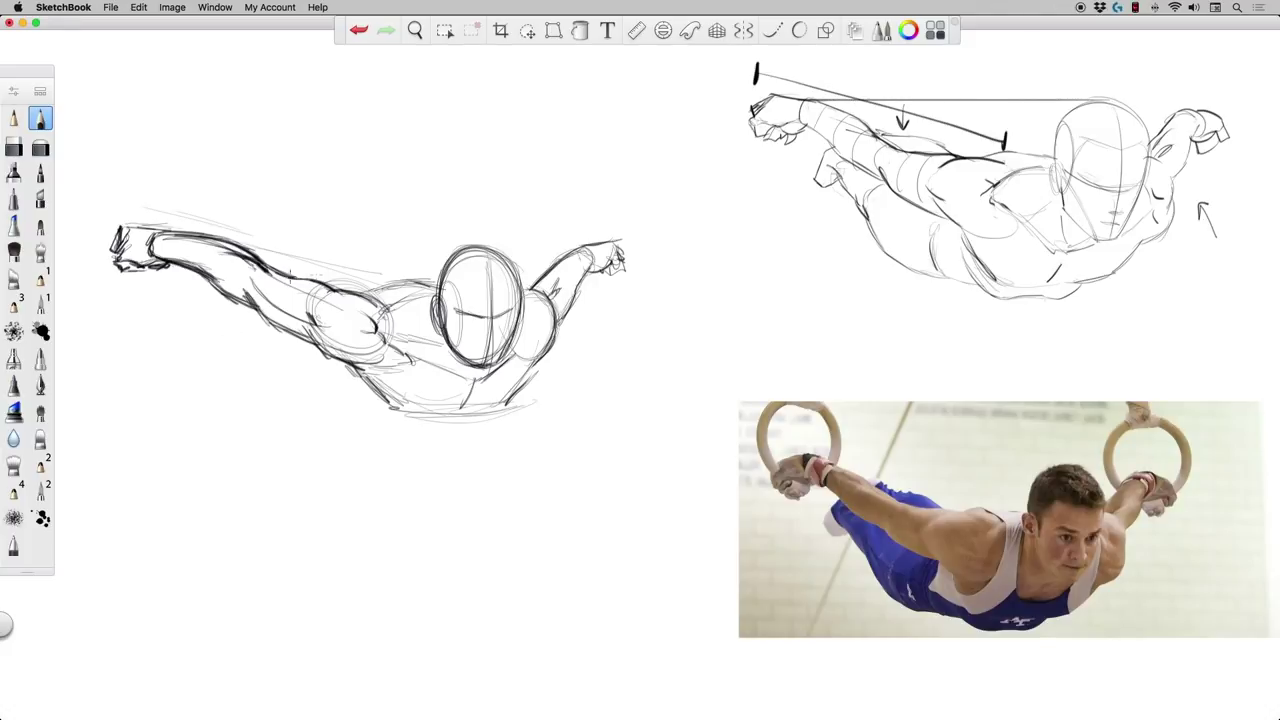
pyautogui.moveTo(462, 244); pyautogui.dragTo(214, 236)
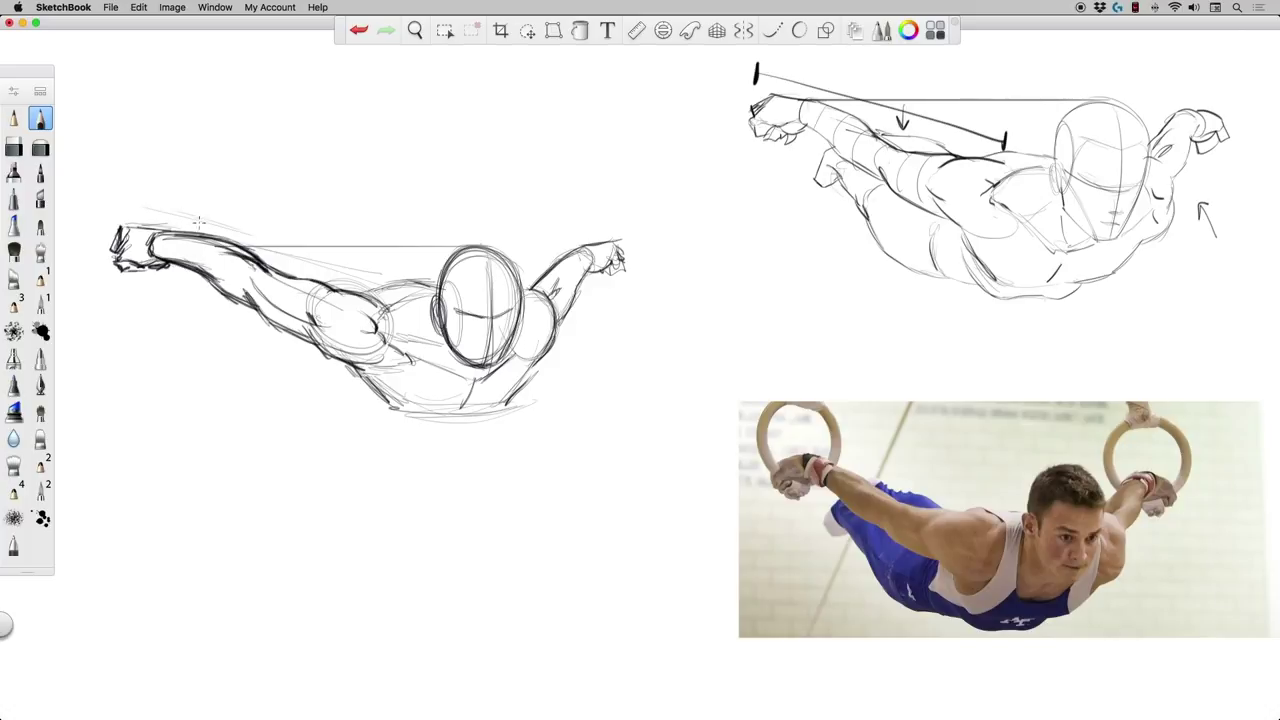
# Darken the new figure's forearm and jaw edges, and draw the lower chest and upper shoulder contours
pyautogui.moveTo(188, 236); pyautogui.dragTo(254, 256)
pyautogui.moveTo(452, 342)
pyautogui.mouseDown()
pyautogui.moveTo(498, 374)
pyautogui.moveTo(438, 328)
pyautogui.mouseUp()
pyautogui.moveTo(448, 424)
pyautogui.mouseDown()
pyautogui.moveTo(404, 432)
pyautogui.moveTo(484, 430)
pyautogui.moveTo(497, 412)
pyautogui.moveTo(478, 431)
pyautogui.moveTo(390, 432)
pyautogui.moveTo(368, 408)
pyautogui.moveTo(388, 426)
pyautogui.moveTo(480, 430)
pyautogui.moveTo(495, 416)
pyautogui.moveTo(390, 409)
pyautogui.moveTo(498, 408)
pyautogui.mouseUp()
pyautogui.moveTo(398, 404)
pyautogui.mouseDown()
pyautogui.moveTo(365, 373)
pyautogui.moveTo(366, 397)
pyautogui.mouseUp()
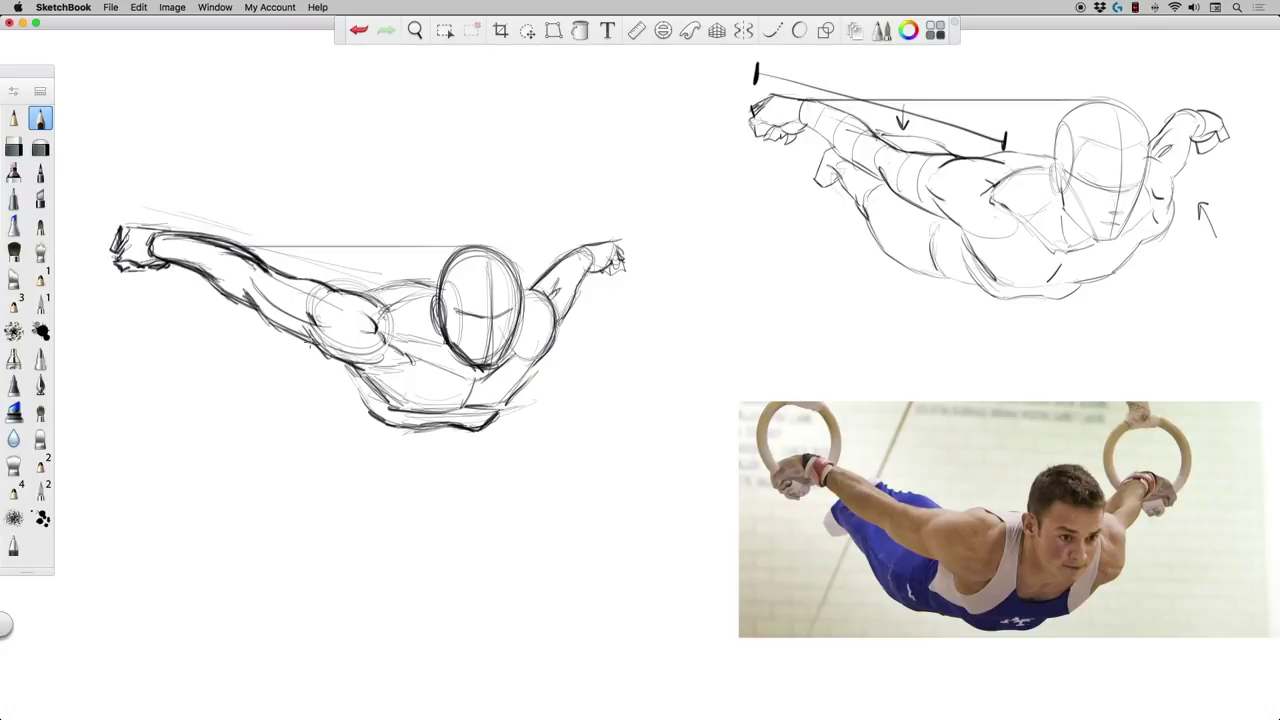
pyautogui.moveTo(366, 296); pyautogui.dragTo(446, 284)
# Sketch the new figure's side, hip and receding leg contours beneath the near arm
pyautogui.moveTo(339, 377); pyautogui.dragTo(367, 413)
pyautogui.moveTo(308, 374)
pyautogui.mouseDown()
pyautogui.moveTo(311, 398)
pyautogui.moveTo(380, 426)
pyautogui.moveTo(266, 370)
pyautogui.mouseUp()
pyautogui.moveTo(310, 406); pyautogui.dragTo(242, 365)
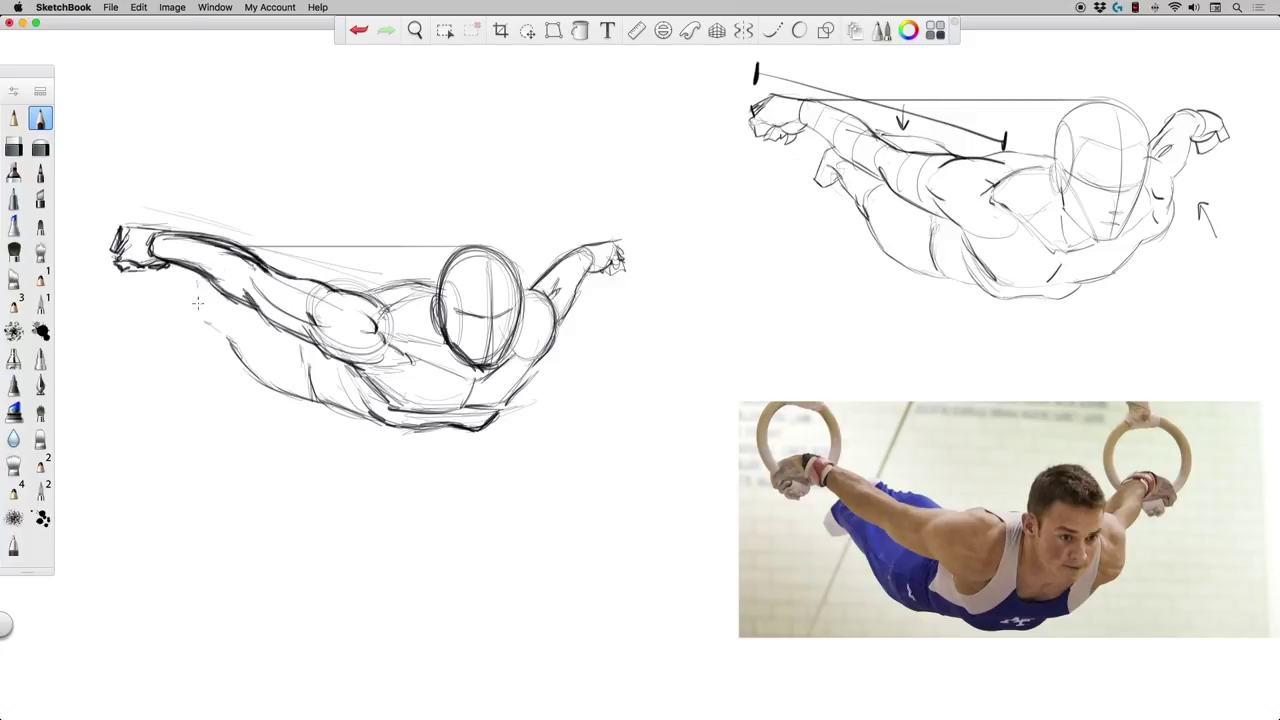
pyautogui.moveTo(197, 296)
pyautogui.mouseDown()
pyautogui.moveTo(195, 351)
pyautogui.moveTo(189, 341)
pyautogui.moveTo(212, 368)
pyautogui.moveTo(219, 321)
pyautogui.mouseUp()
pyautogui.press('super+z')
pyautogui.press('super+z')
pyautogui.press('super+z')
pyautogui.press('super+z')
# Sketch the new figure's lower leg and pointed foot behind the near arm, and draw a ring around each hand
pyautogui.moveTo(231, 346)
pyautogui.mouseDown()
pyautogui.moveTo(203, 321)
pyautogui.moveTo(216, 302)
pyautogui.moveTo(182, 316)
pyautogui.moveTo(172, 287)
pyautogui.mouseUp()
pyautogui.moveTo(190, 295); pyautogui.dragTo(229, 308)
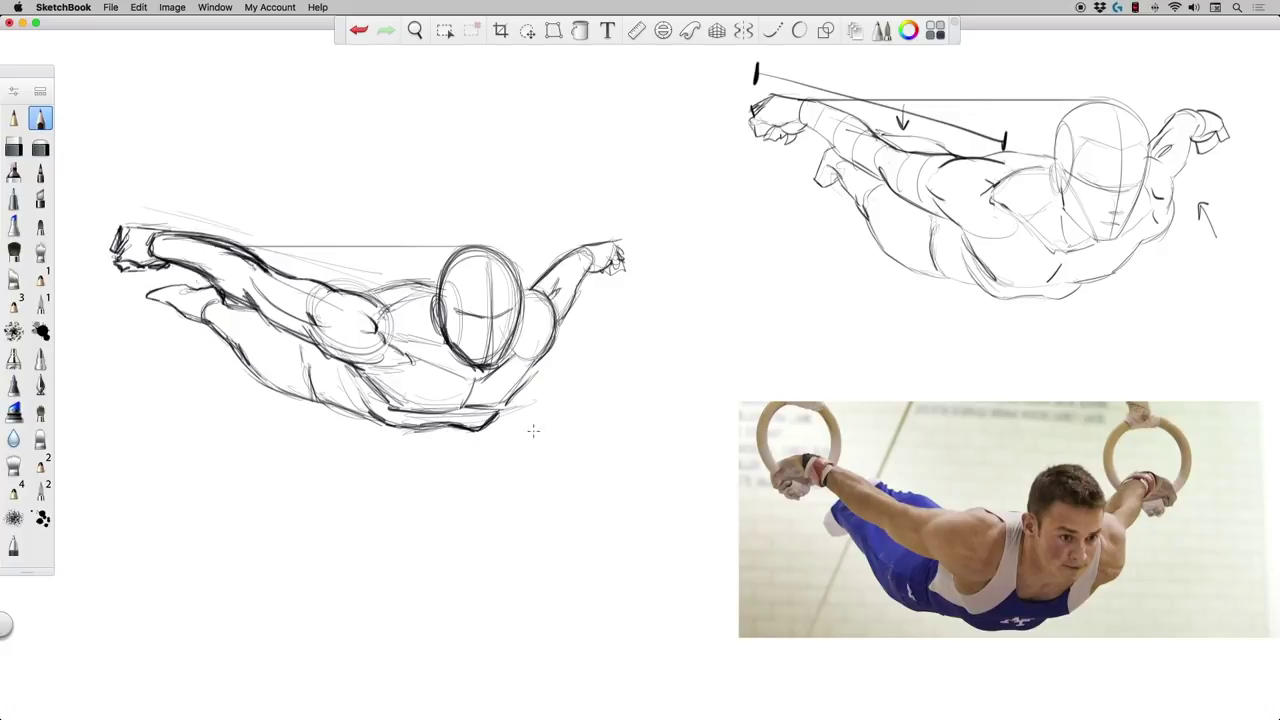
pyautogui.moveTo(561, 240)
pyautogui.mouseDown()
pyautogui.moveTo(599, 212)
pyautogui.moveTo(630, 210)
pyautogui.moveTo(646, 233)
pyautogui.moveTo(632, 300)
pyautogui.mouseUp()
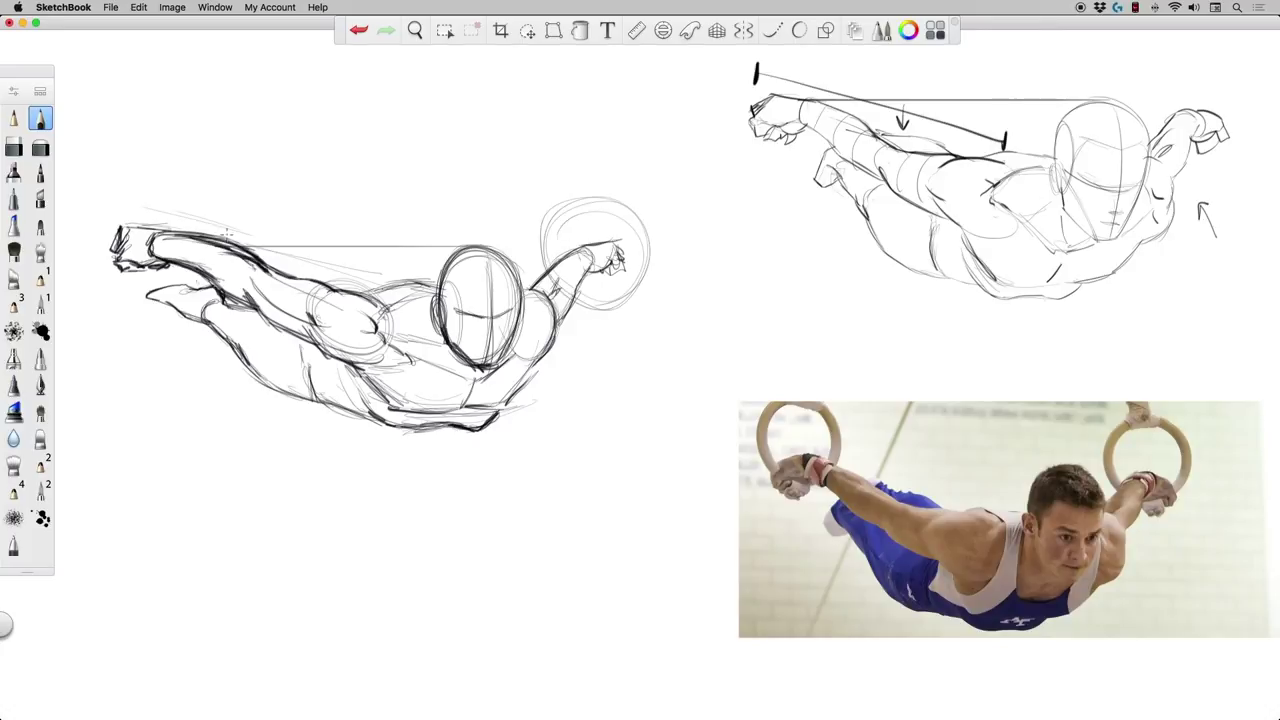
pyautogui.moveTo(77, 213)
pyautogui.mouseDown()
pyautogui.moveTo(178, 226)
pyautogui.moveTo(71, 214)
pyautogui.moveTo(133, 185)
pyautogui.moveTo(130, 298)
pyautogui.moveTo(159, 190)
pyautogui.moveTo(82, 270)
pyautogui.mouseUp()
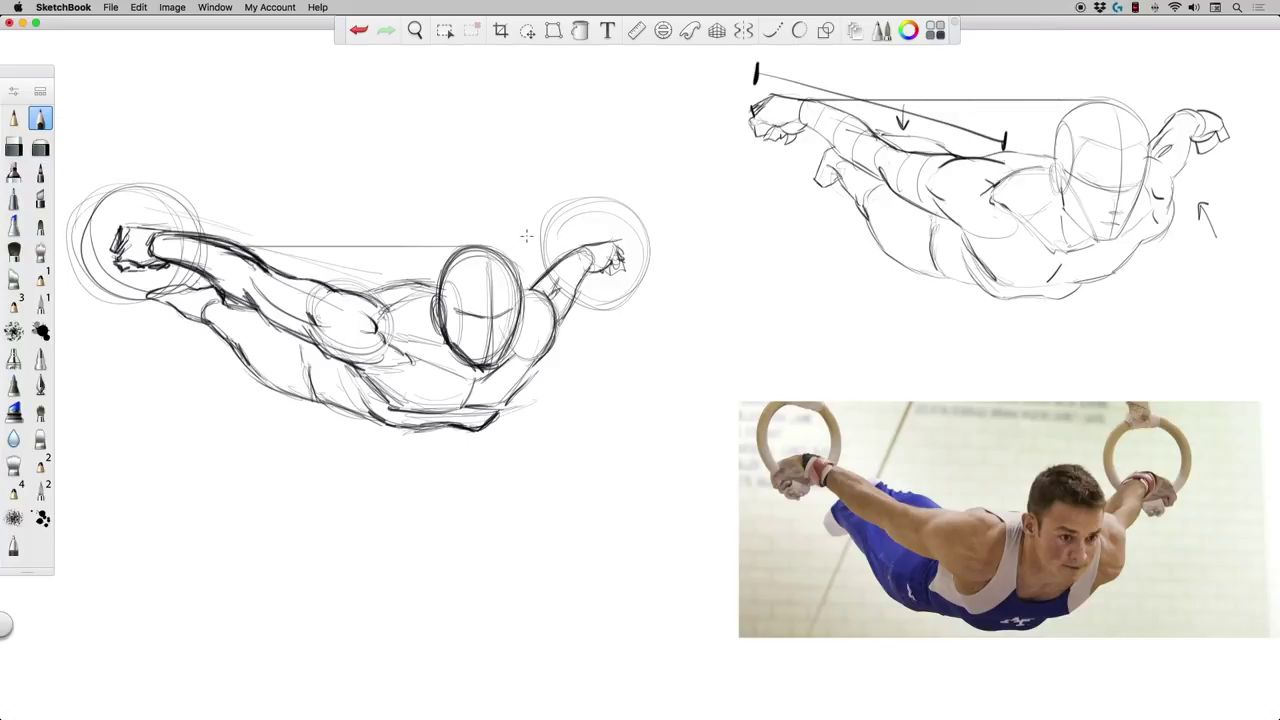
# Sketch loose flowing contour lines above the new figure, extending from one ring to the other
pyautogui.moveTo(526, 236)
pyautogui.mouseDown()
pyautogui.moveTo(520, 212)
pyautogui.moveTo(345, 172)
pyautogui.mouseUp()
pyautogui.moveTo(652, 214)
pyautogui.mouseDown()
pyautogui.moveTo(515, 168)
pyautogui.moveTo(240, 110)
pyautogui.moveTo(185, 215)
pyautogui.moveTo(90, 195)
pyautogui.moveTo(88, 128)
pyautogui.moveTo(96, 141)
pyautogui.moveTo(320, 160)
pyautogui.moveTo(590, 218)
pyautogui.moveTo(510, 158)
pyautogui.mouseUp()
pyautogui.moveTo(442, 150); pyautogui.dragTo(588, 196)
pyautogui.moveTo(669, 275)
pyautogui.mouseDown()
pyautogui.moveTo(600, 160)
pyautogui.moveTo(161, 150)
pyautogui.moveTo(175, 185)
pyautogui.moveTo(79, 137)
pyautogui.moveTo(138, 145)
pyautogui.moveTo(166, 119)
pyautogui.moveTo(376, 152)
pyautogui.mouseUp()
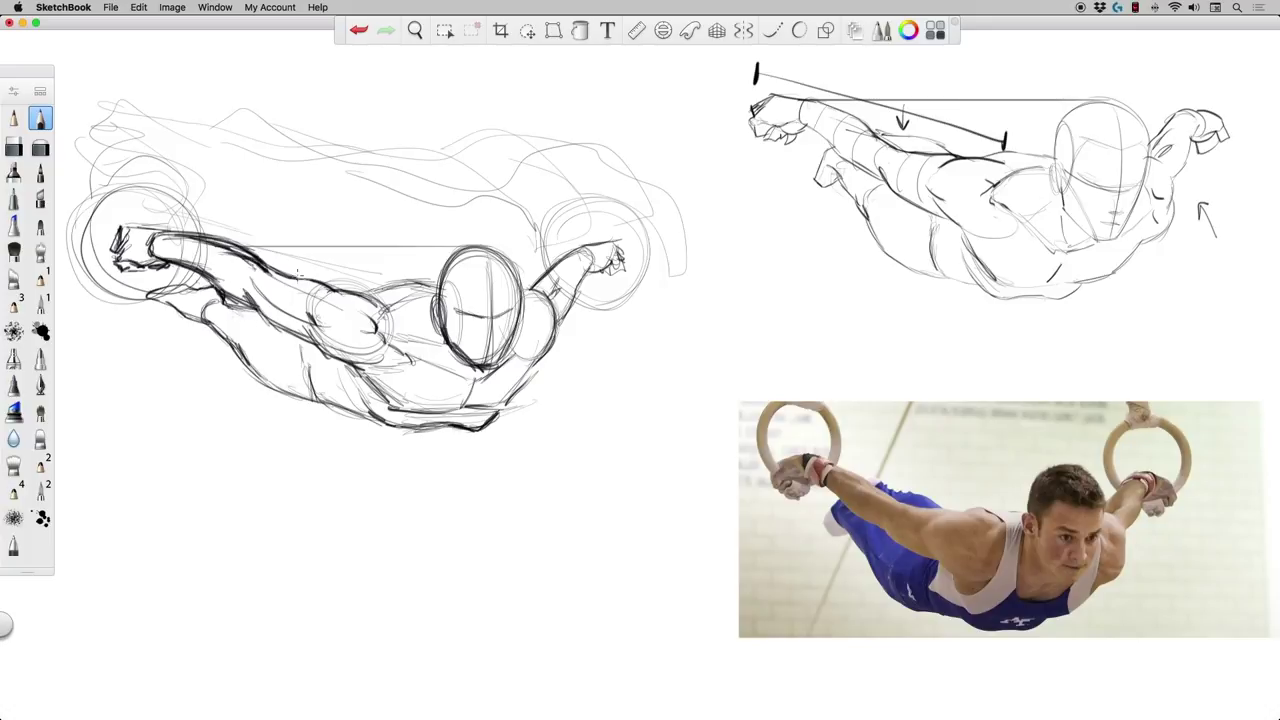
# Darken the new figure's leg and foot contours, try a heavier line along the upper arm, and undo that last line
pyautogui.moveTo(310, 278); pyautogui.dragTo(374, 292)
pyautogui.press('super+z')
pyautogui.moveTo(248, 350)
pyautogui.mouseDown()
pyautogui.moveTo(228, 324)
pyautogui.moveTo(290, 390)
pyautogui.moveTo(194, 286)
pyautogui.moveTo(164, 282)
pyautogui.mouseUp()
pyautogui.moveTo(202, 272); pyautogui.dragTo(164, 282)
pyautogui.moveTo(273, 257)
pyautogui.mouseDown()
pyautogui.moveTo(265, 267)
pyautogui.moveTo(374, 292)
pyautogui.mouseUp()
pyautogui.moveTo(290, 277); pyautogui.dragTo(371, 293)
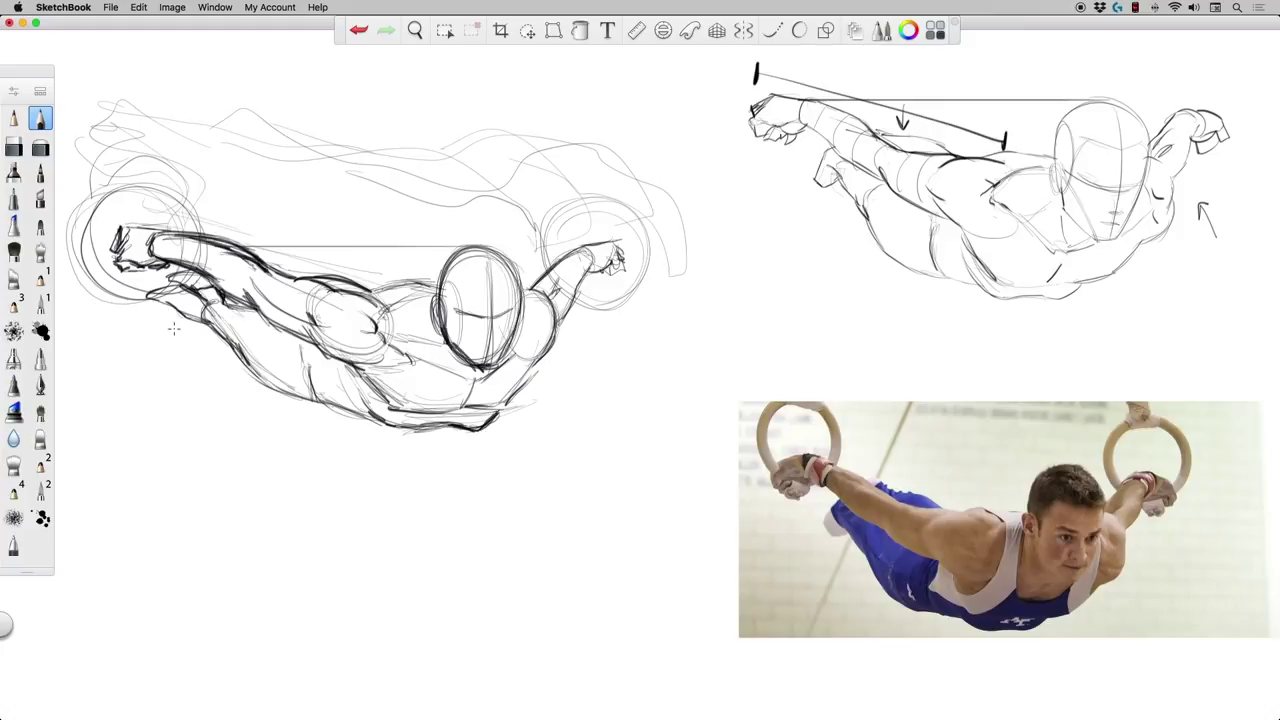
pyautogui.press('super+z')
pyautogui.click(527, 34)
pyautogui.click(656, 58)
pyautogui.moveTo(312, 325)
pyautogui.mouseDown()
pyautogui.moveTo(344, 280)
pyautogui.moveTo(371, 286)
pyautogui.moveTo(366, 300)
pyautogui.mouseUp()
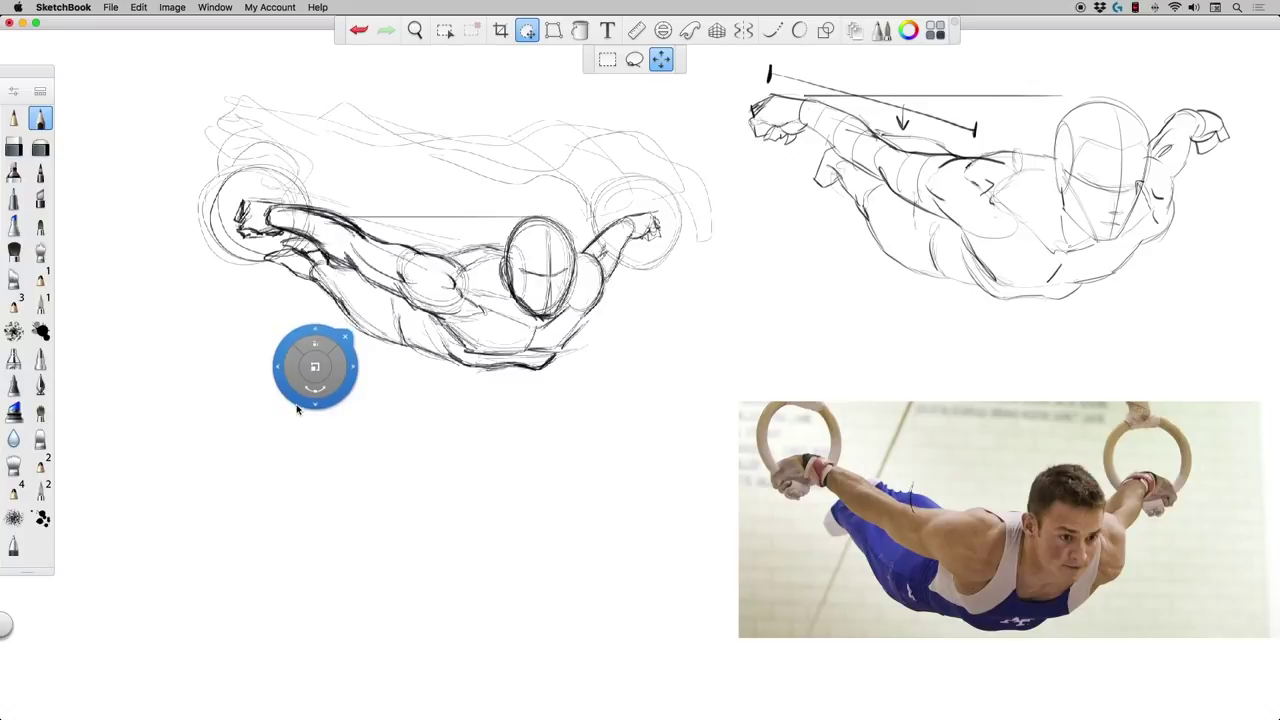
pyautogui.press('super+z')
pyautogui.press('super+z')
pyautogui.moveTo(297, 408); pyautogui.dragTo(556, 149)
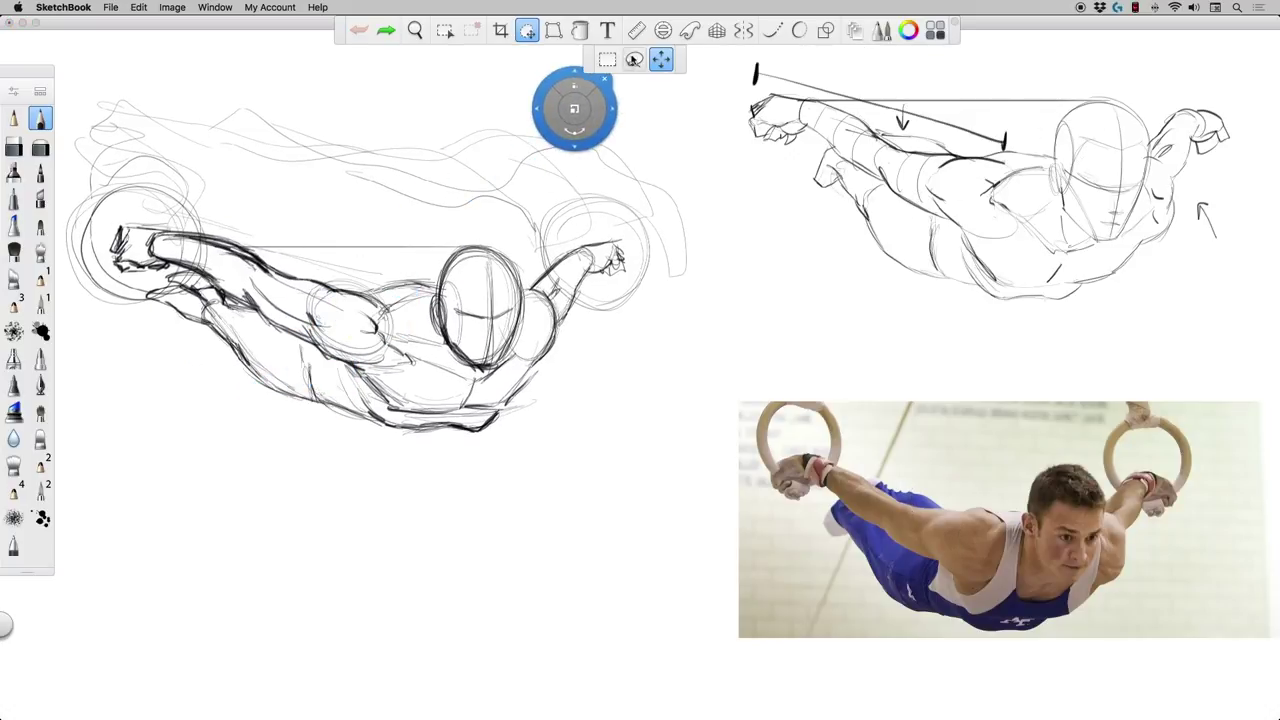
# Cut the new figure out with a lasso selection and paste it back in place as a separate piece
pyautogui.click(633, 59)
pyautogui.moveTo(228, 392)
pyautogui.mouseDown()
pyautogui.moveTo(165, 368)
pyautogui.moveTo(70, 128)
pyautogui.moveTo(535, 78)
pyautogui.moveTo(400, 520)
pyautogui.moveTo(230, 465)
pyautogui.mouseUp()
pyautogui.press('Delete')
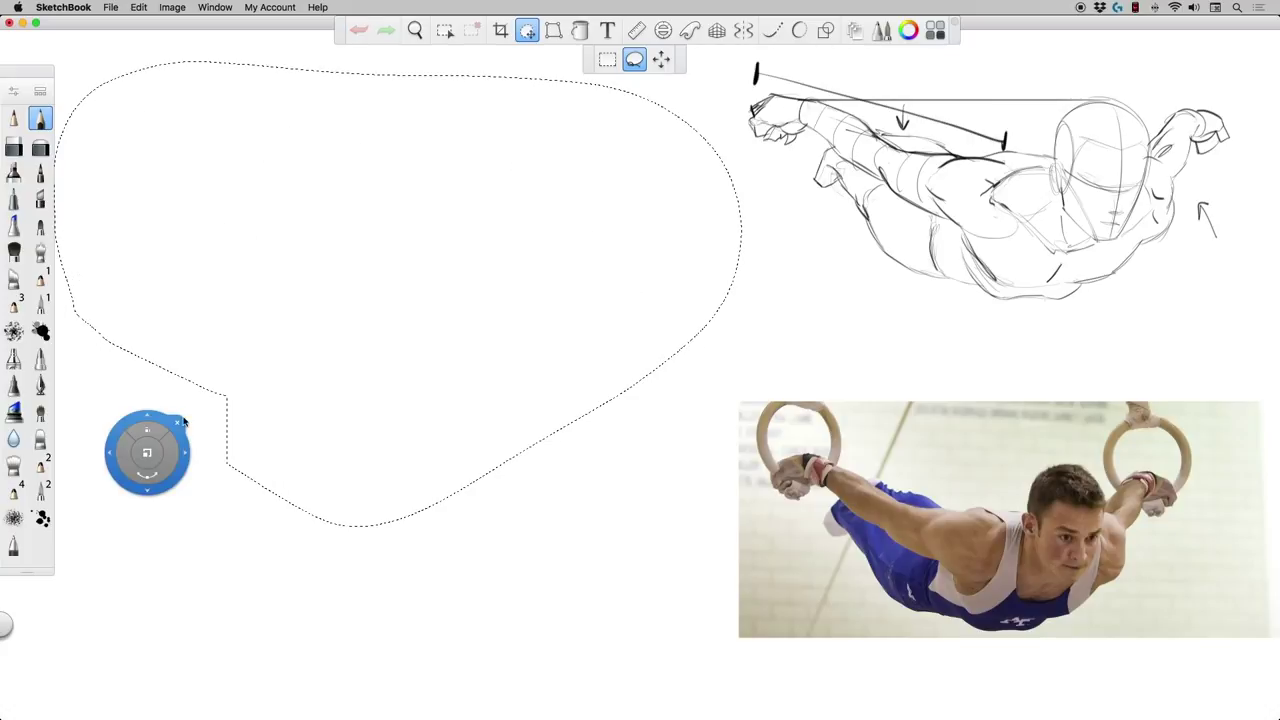
pyautogui.click(183, 422)
pyautogui.press('super+v')
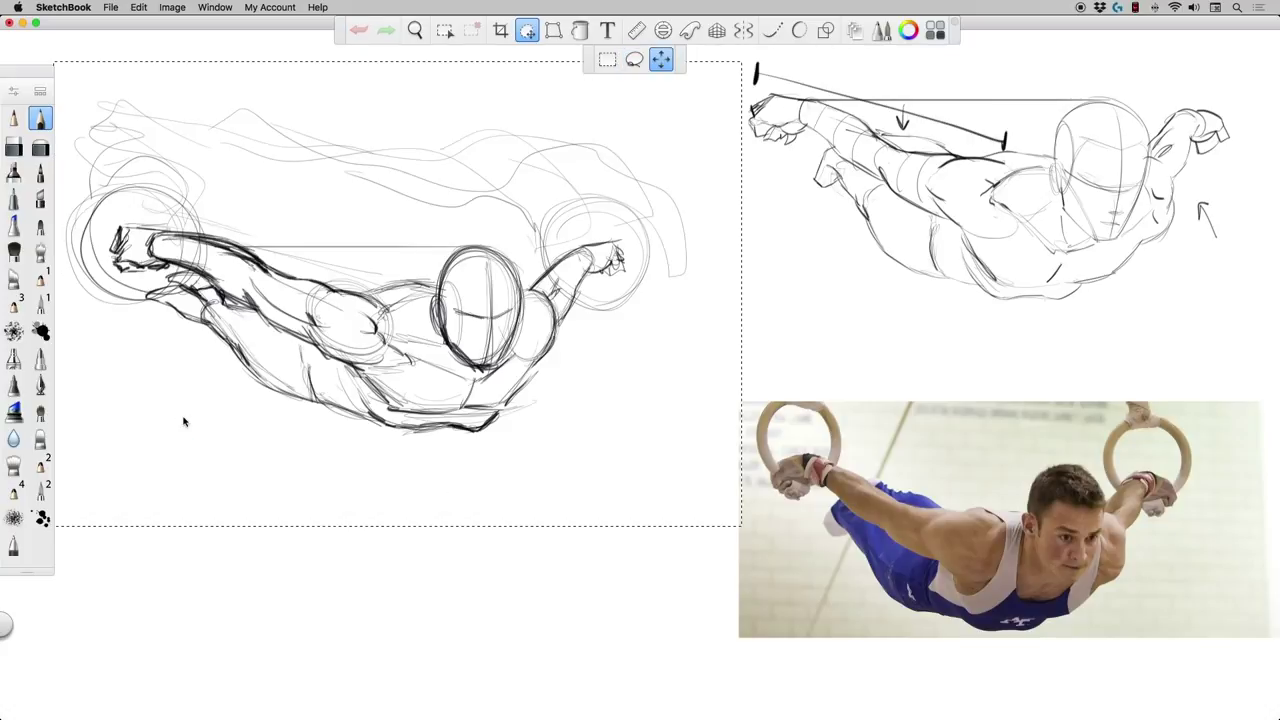
pyautogui.press('super+d')
# Shrink the pasted figure slightly and move it up to make room beneath it
pyautogui.click(527, 32)
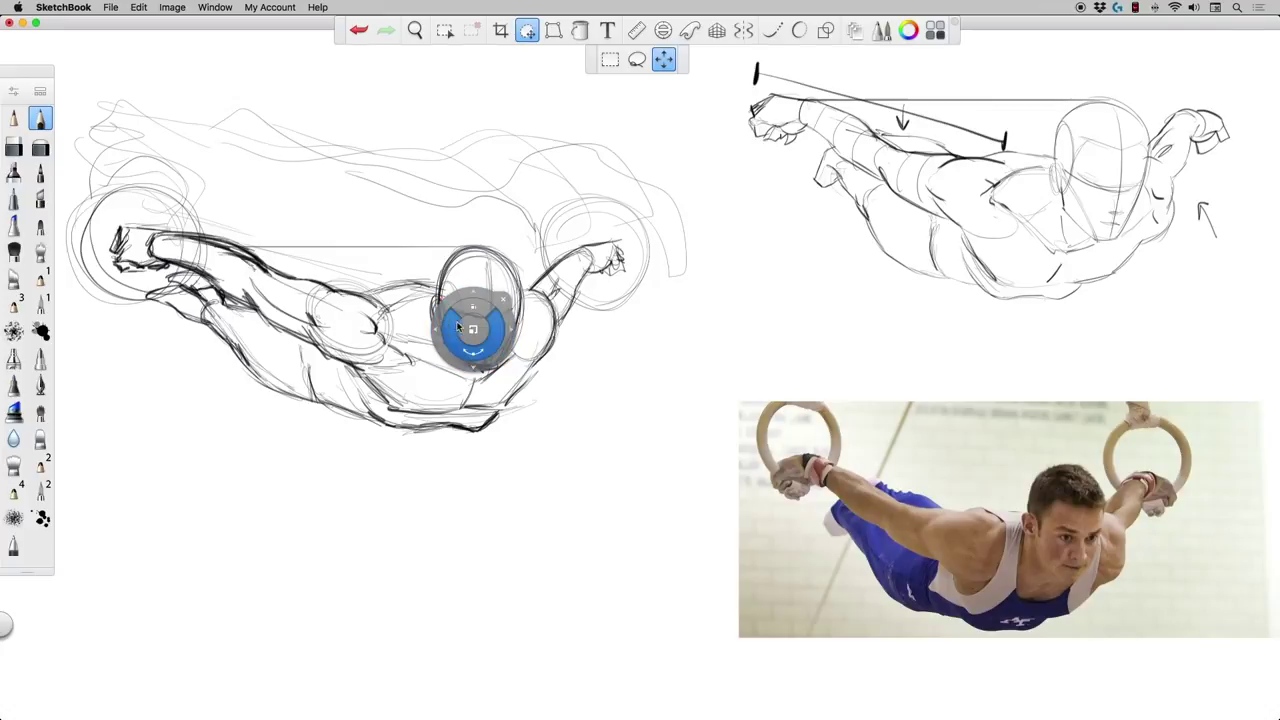
pyautogui.moveTo(467, 337)
pyautogui.mouseDown()
pyautogui.moveTo(394, 354)
pyautogui.moveTo(467, 357)
pyautogui.moveTo(454, 319)
pyautogui.mouseUp()
pyautogui.click(512, 389)
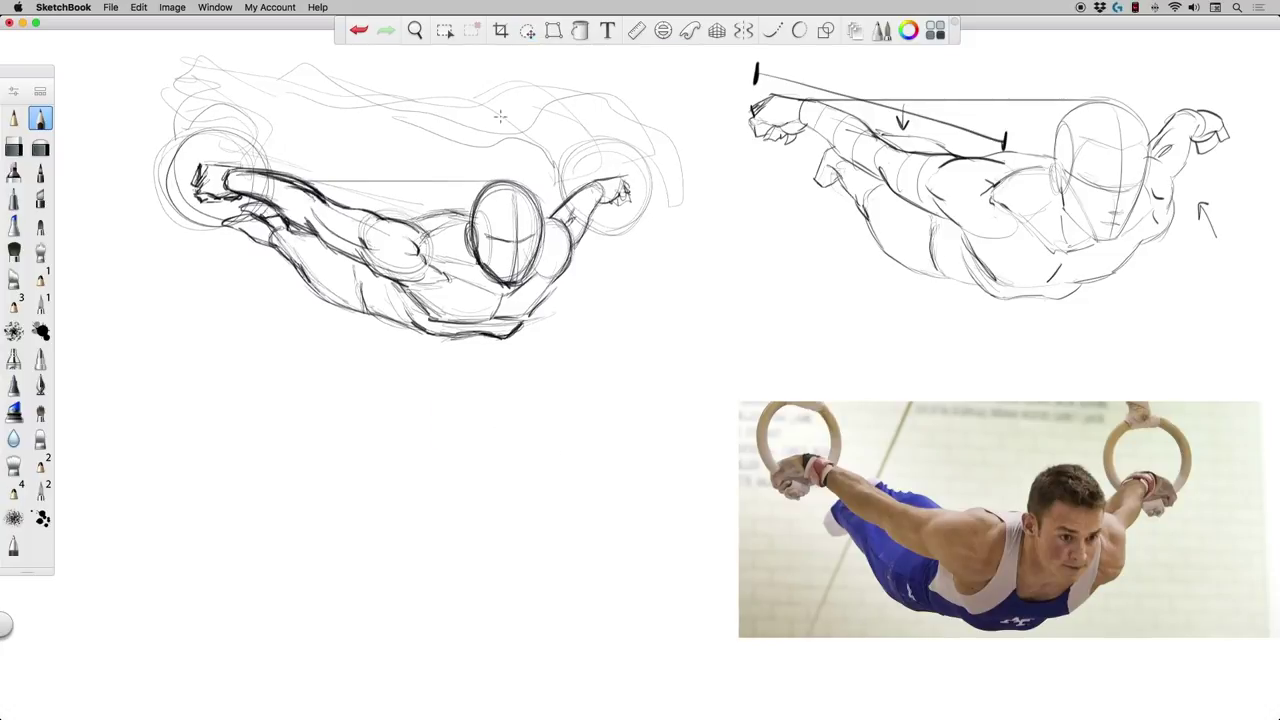
pyautogui.click(527, 31)
pyautogui.moveTo(418, 457); pyautogui.dragTo(413, 443)
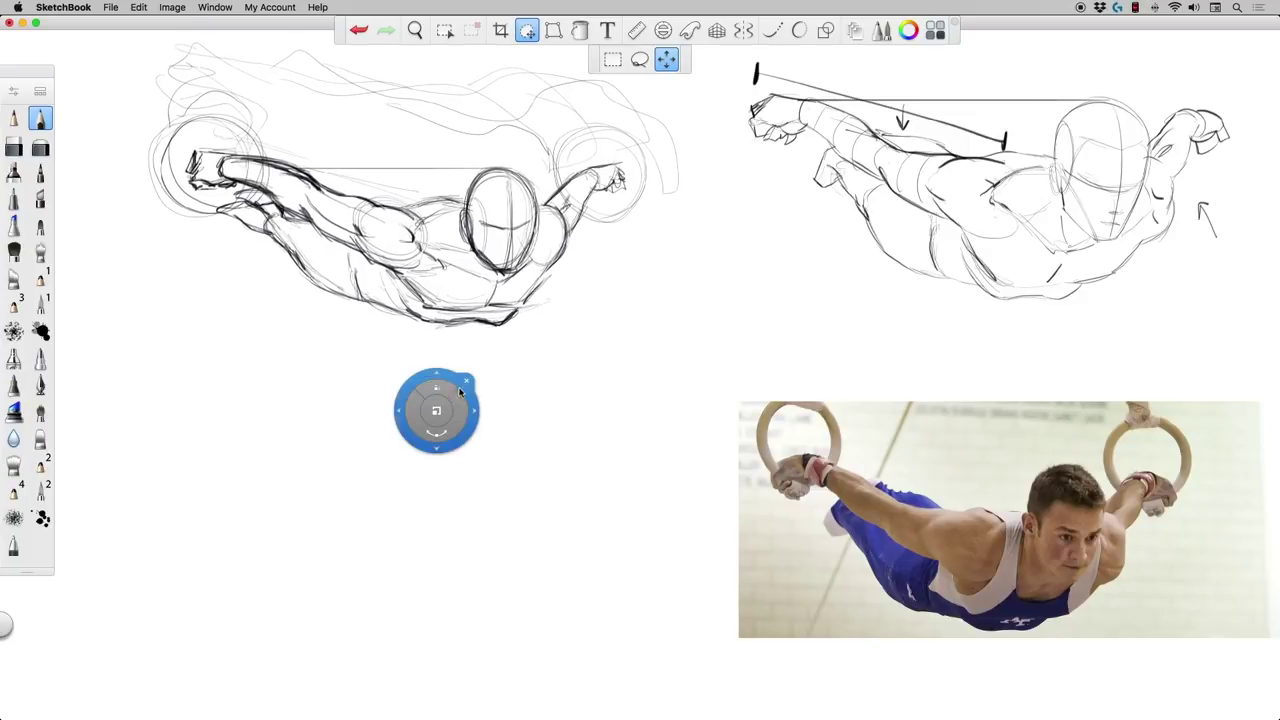
pyautogui.click(465, 380)
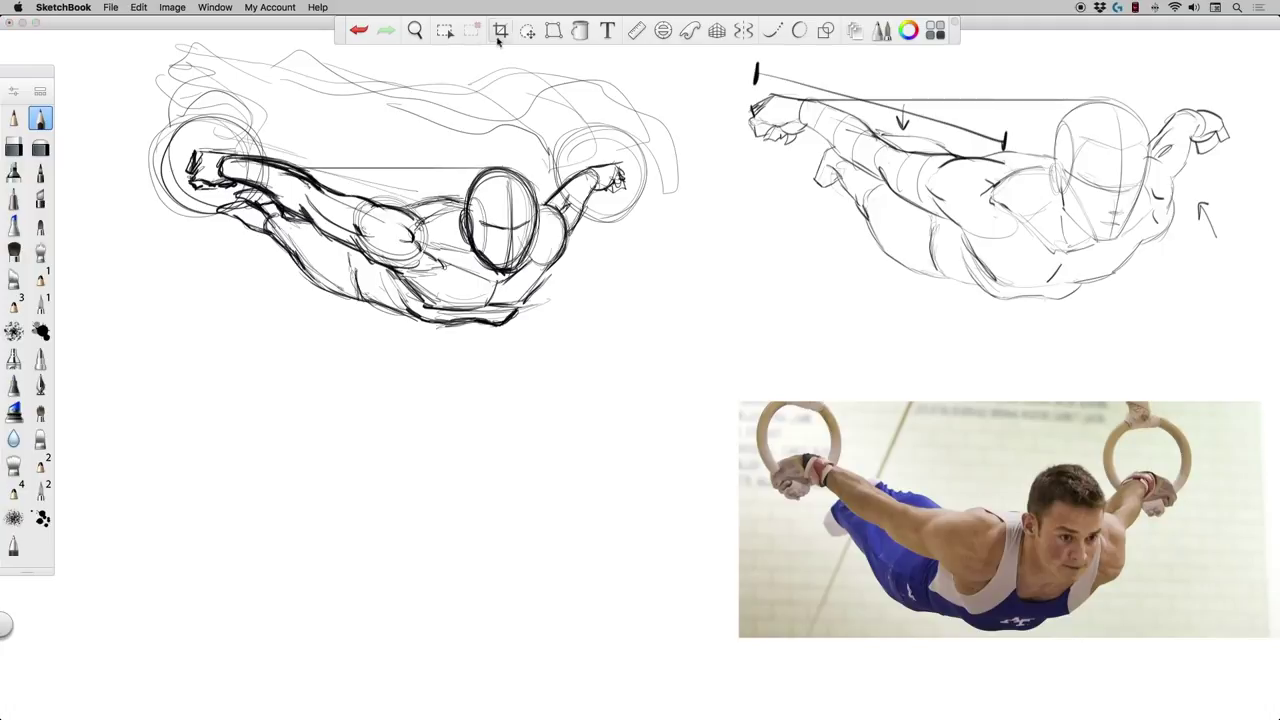
# Move the duplicate of the new figure directly below the original and scale it up slightly
pyautogui.click(527, 30)
pyautogui.moveTo(396, 368); pyautogui.dragTo(355, 607)
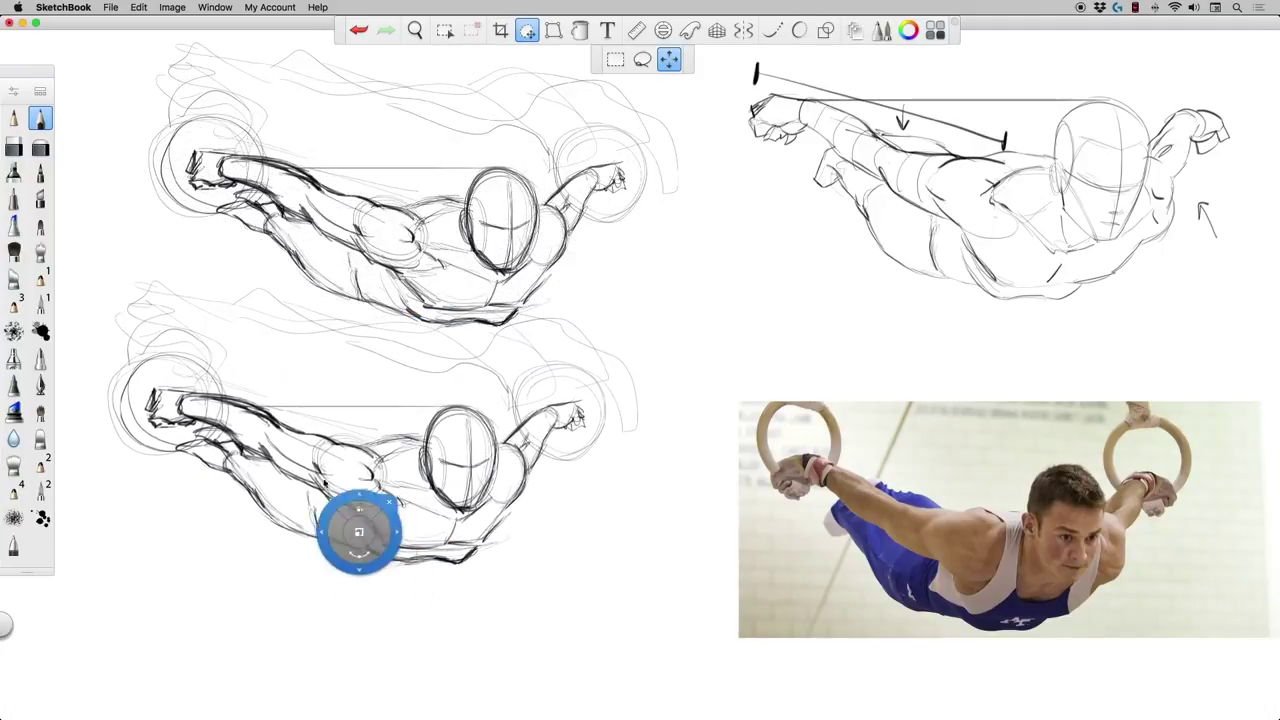
pyautogui.moveTo(287, 450)
pyautogui.mouseDown()
pyautogui.moveTo(301, 524)
pyautogui.moveTo(388, 494)
pyautogui.moveTo(345, 494)
pyautogui.moveTo(370, 486)
pyautogui.mouseUp()
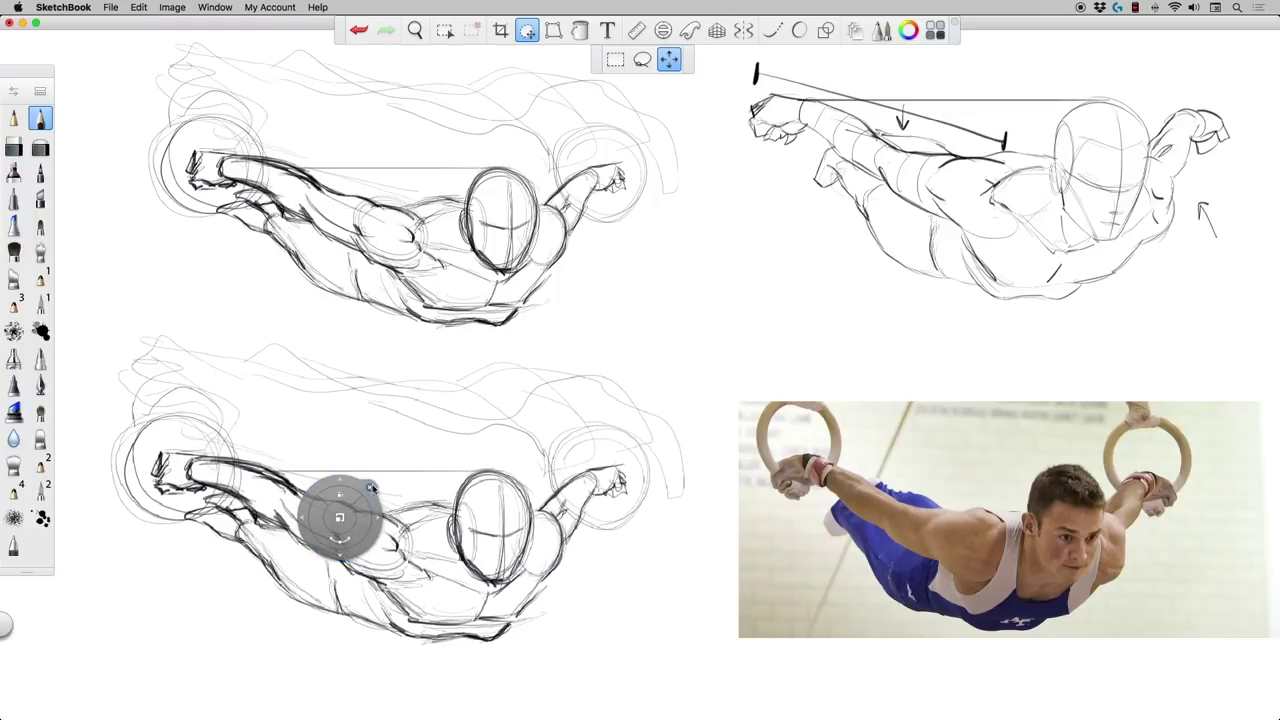
pyautogui.click(371, 487)
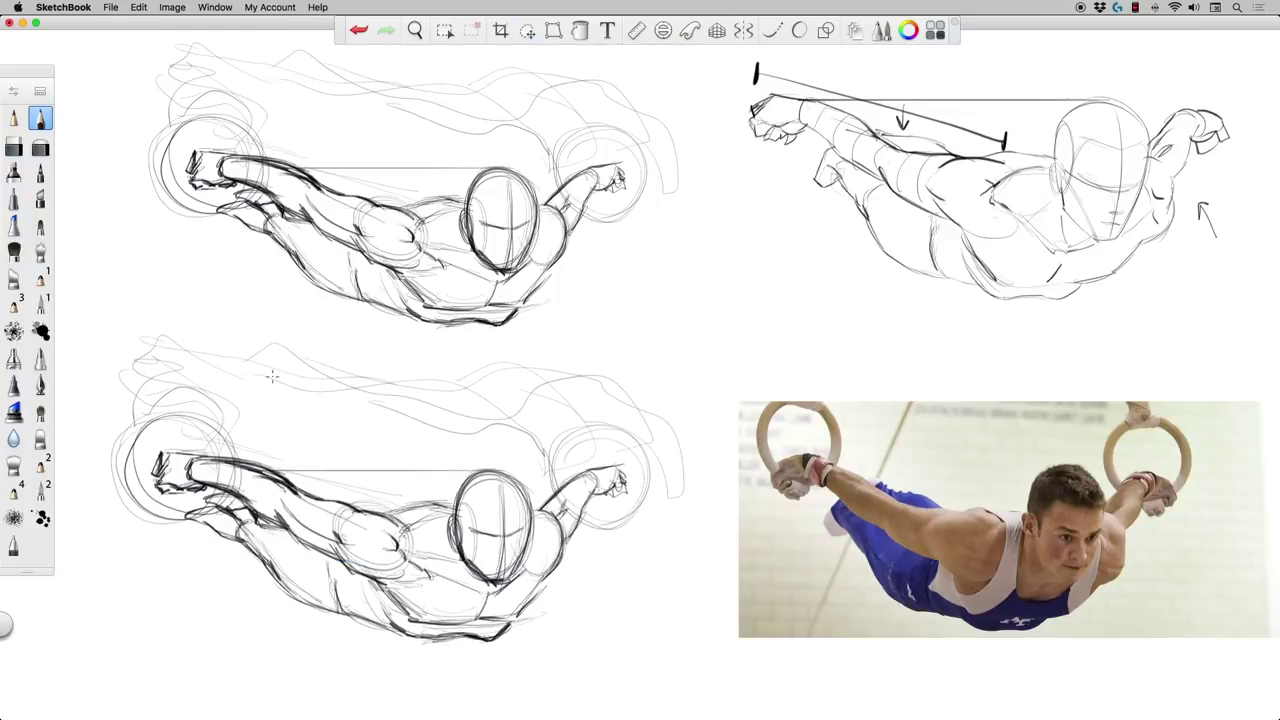
# Enlarge the lower copy further and shift it up to fill the space beneath the original sketch
pyautogui.click(40, 147)
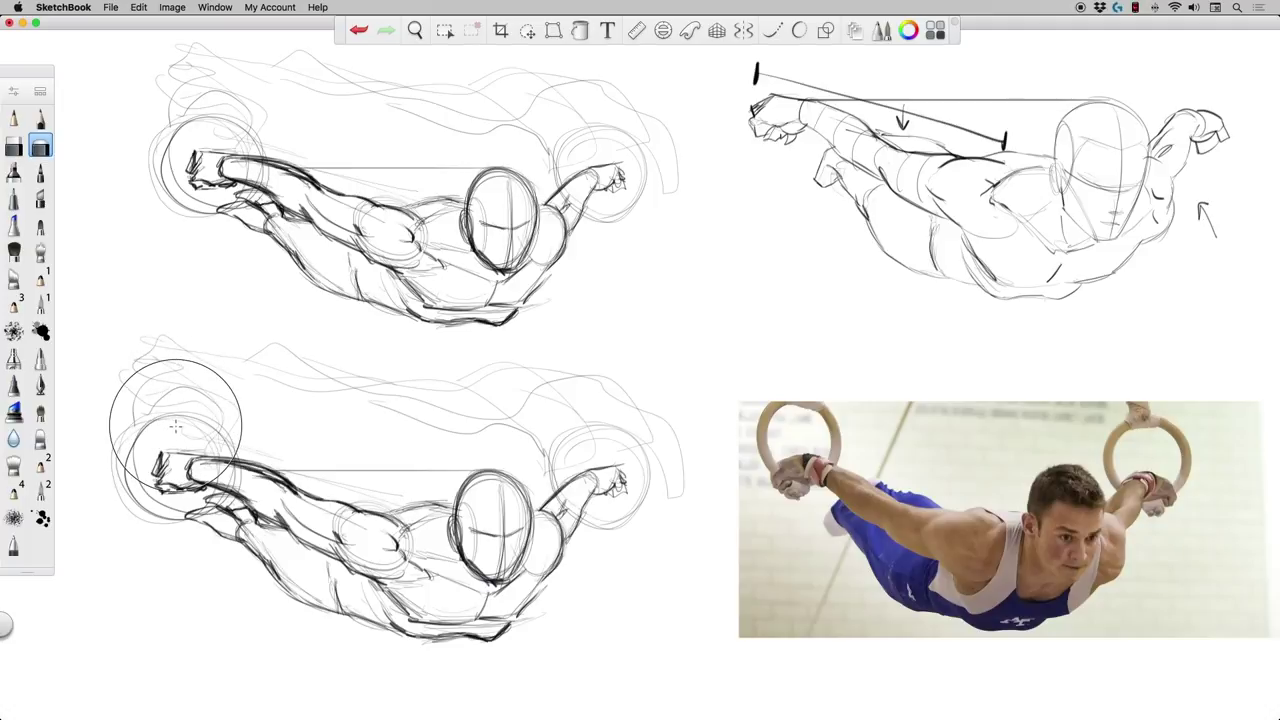
pyautogui.click(527, 30)
pyautogui.click(312, 421)
pyautogui.moveTo(313, 413); pyautogui.dragTo(316, 382)
pyautogui.click(349, 359)
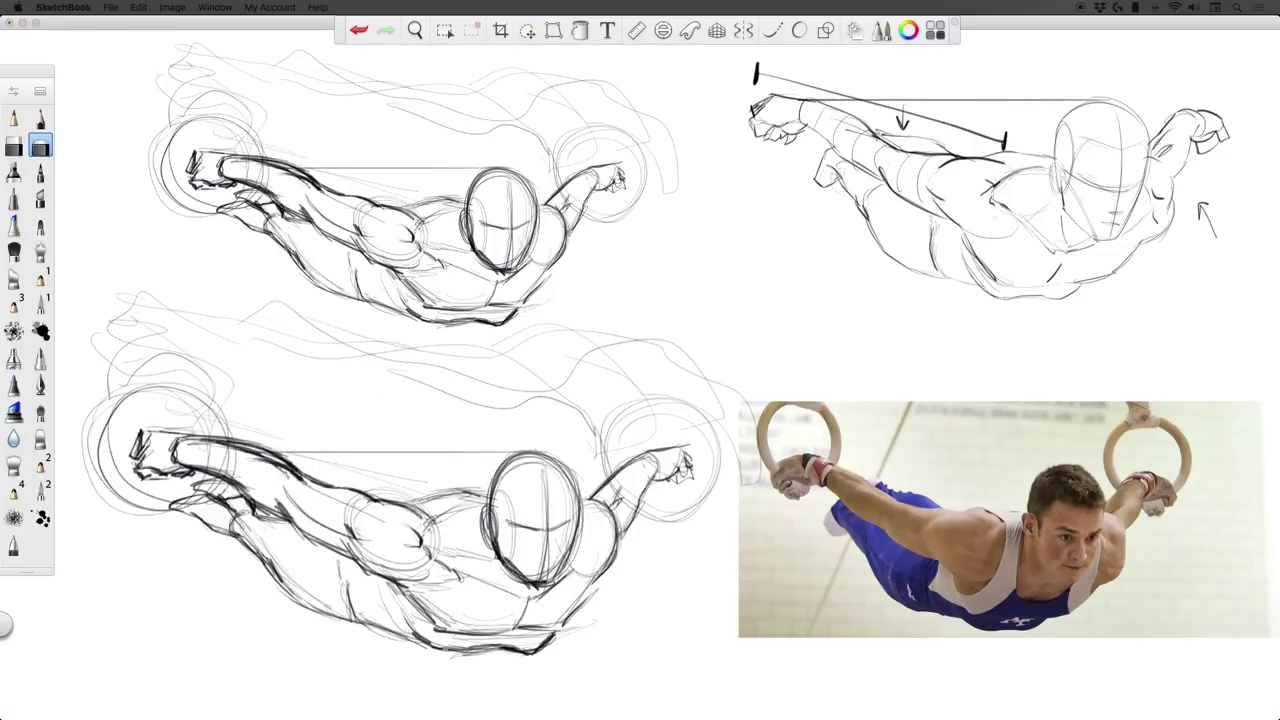
# Enlarge the gymnast photo and reposition it beneath the traced figure
pyautogui.click(527, 30)
pyautogui.moveTo(460, 335); pyautogui.dragTo(436, 288)
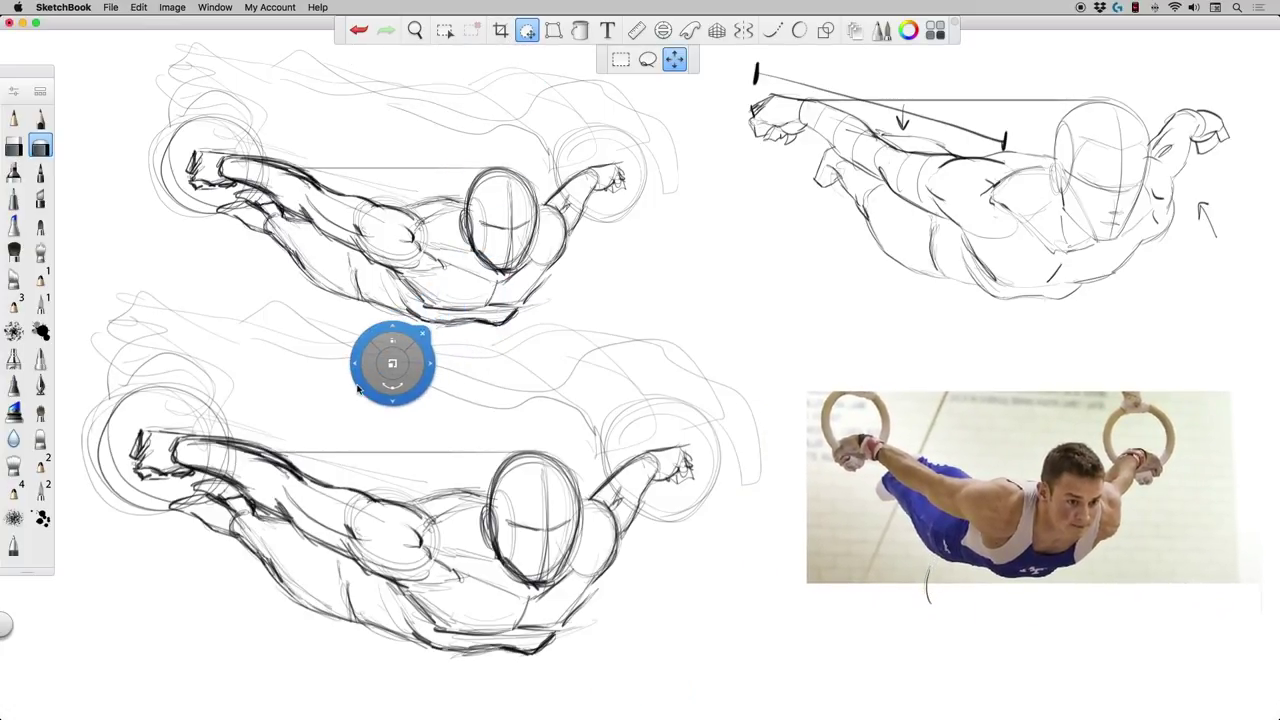
pyautogui.moveTo(343, 352); pyautogui.dragTo(401, 300)
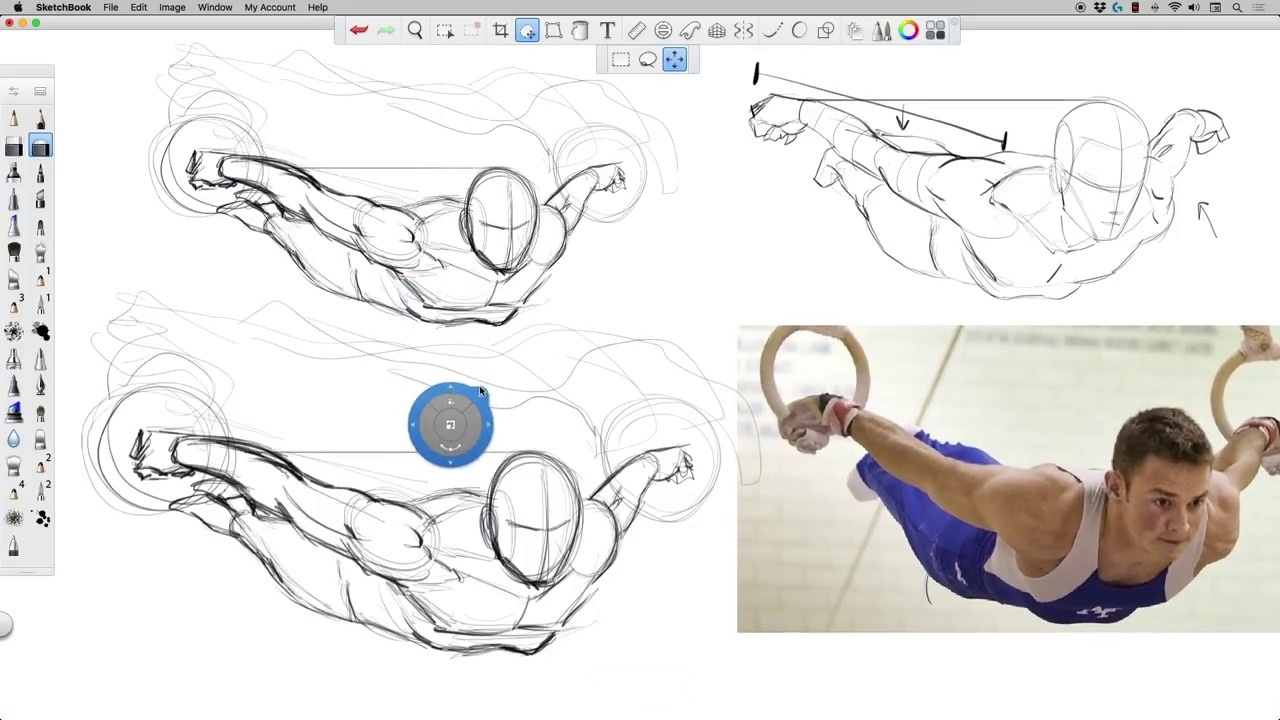
# Fade the lower enlarged sketch to a light grey underdrawing with the soft eraser
pyautogui.click(483, 396)
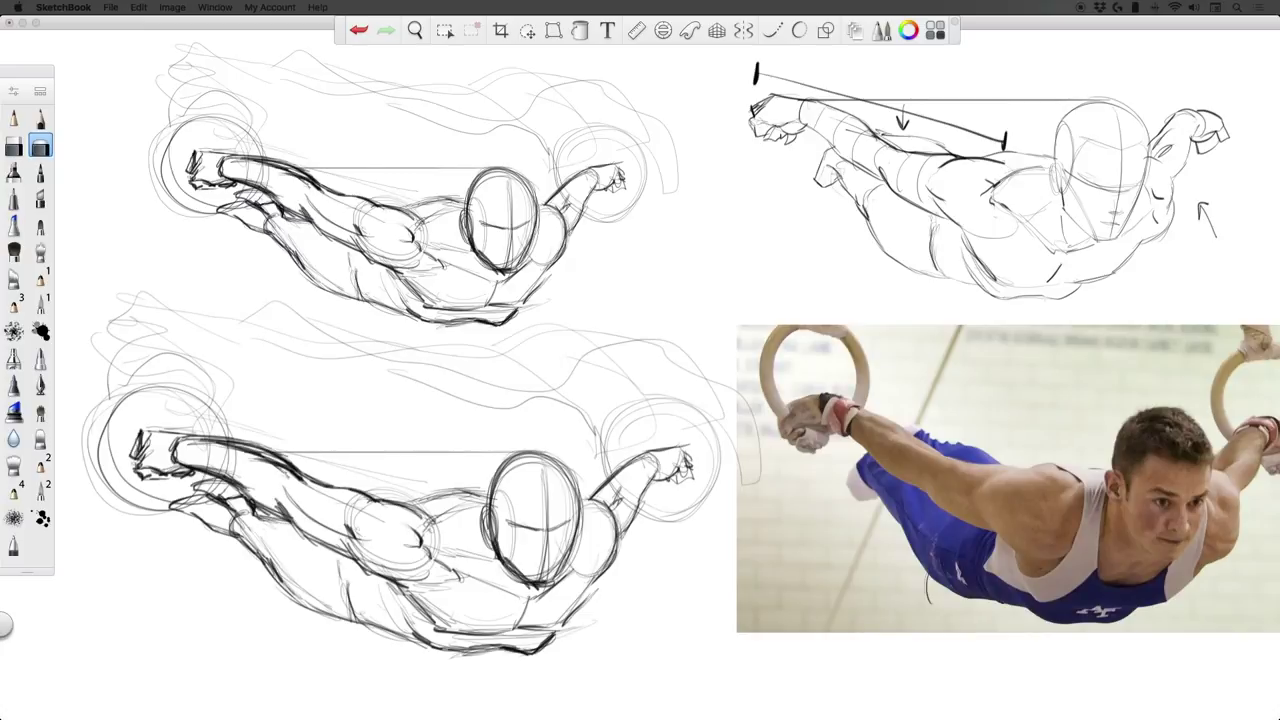
pyautogui.moveTo(156, 432)
pyautogui.mouseDown()
pyautogui.moveTo(222, 498)
pyautogui.moveTo(296, 452)
pyautogui.mouseUp()
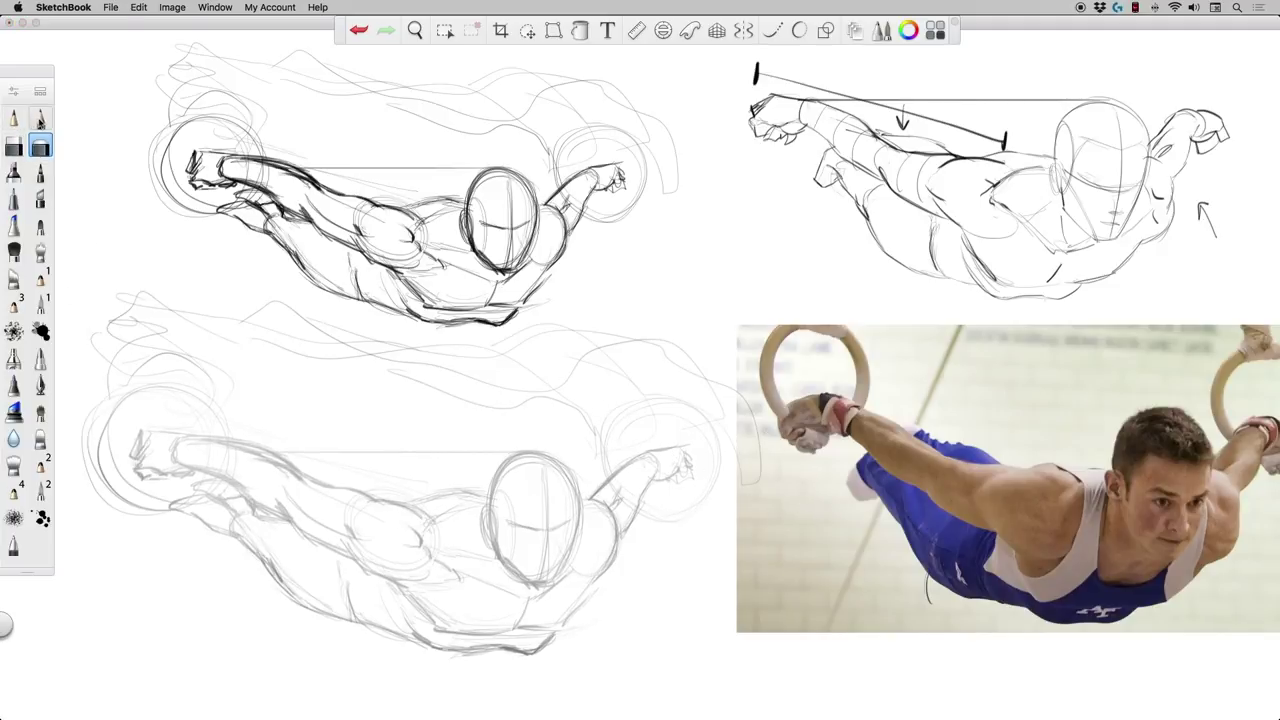
# Outline the near shoulder, chest muscles, breastbone and upper back line in dark pencil over the faded sketch
pyautogui.click(40, 119)
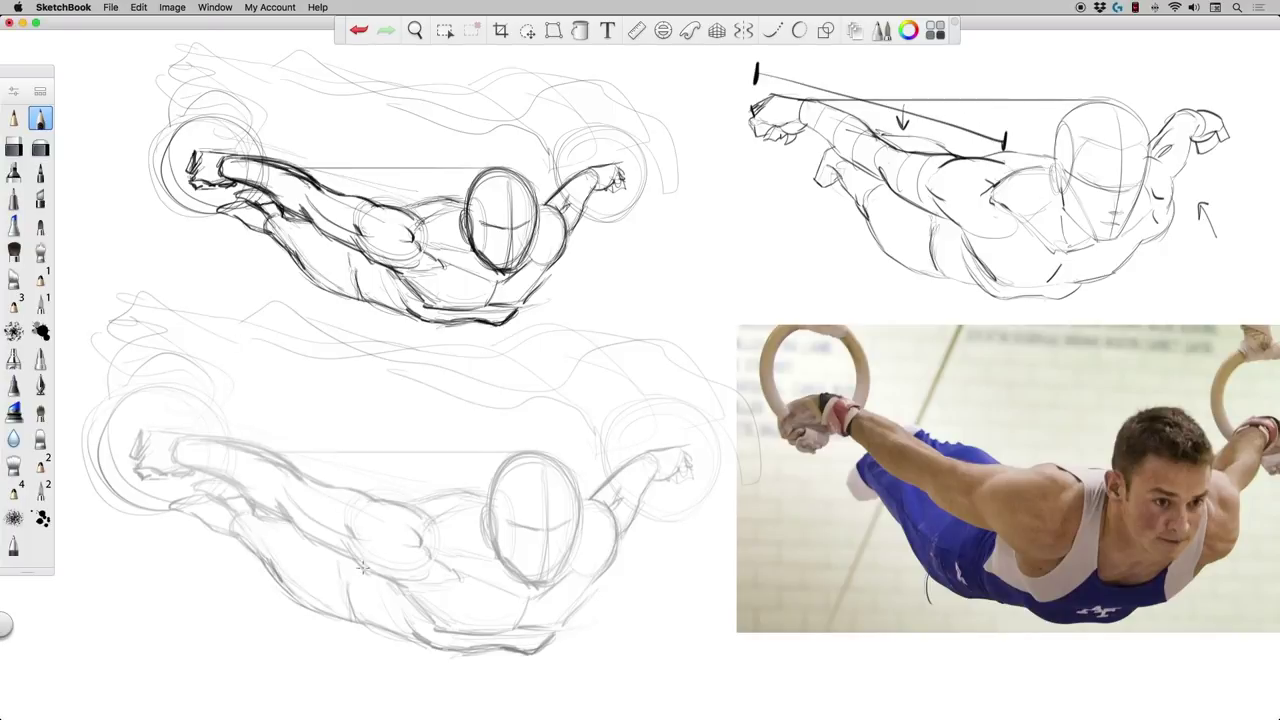
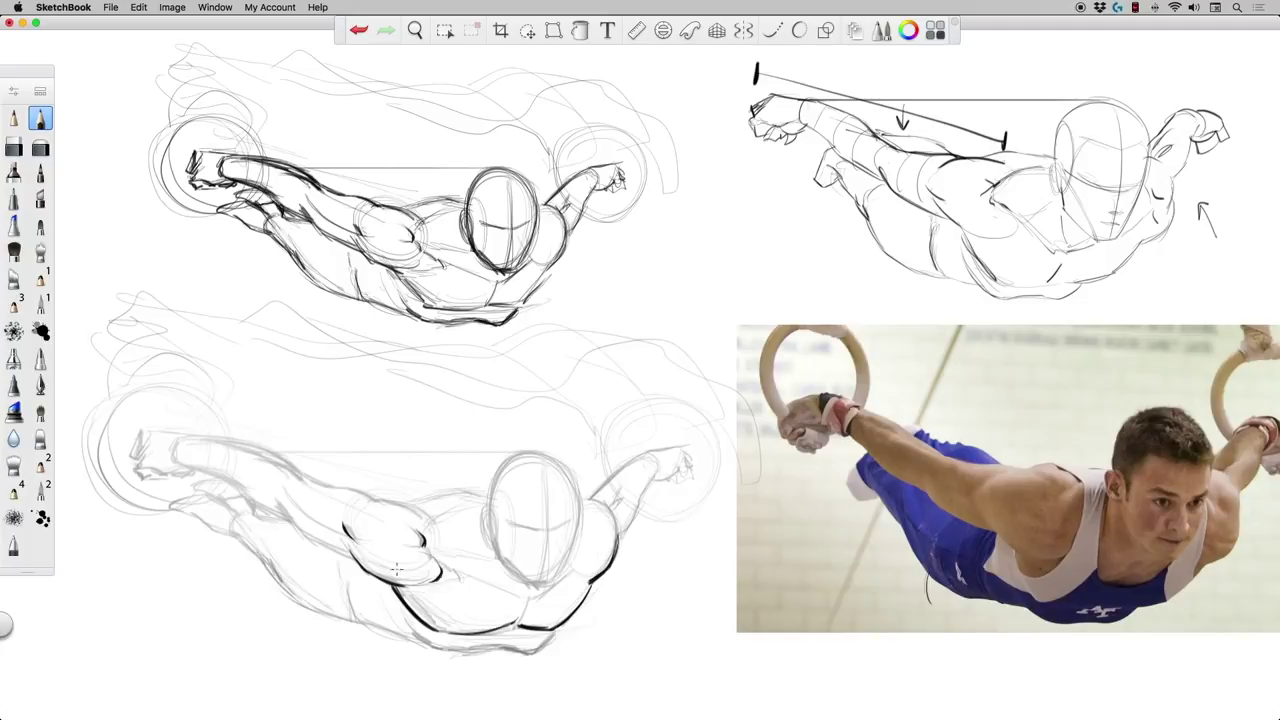
pyautogui.moveTo(385, 494); pyautogui.dragTo(437, 521)
pyautogui.moveTo(424, 531)
pyautogui.mouseDown()
pyautogui.moveTo(429, 518)
pyautogui.moveTo(440, 565)
pyautogui.mouseUp()
pyautogui.moveTo(438, 565)
pyautogui.mouseDown()
pyautogui.moveTo(456, 586)
pyautogui.moveTo(467, 578)
pyautogui.moveTo(450, 587)
pyautogui.moveTo(496, 591)
pyautogui.moveTo(478, 601)
pyautogui.moveTo(524, 604)
pyautogui.mouseUp()
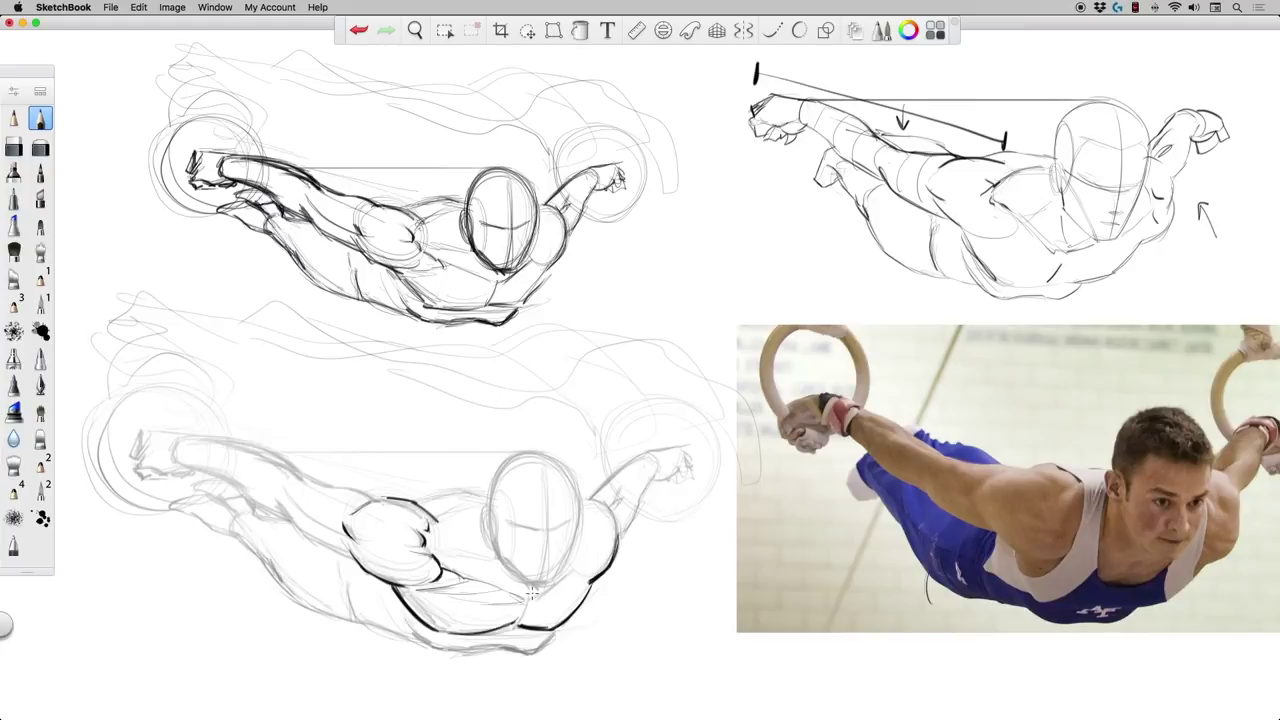
pyautogui.moveTo(525, 592)
pyautogui.mouseDown()
pyautogui.moveTo(505, 587)
pyautogui.moveTo(544, 590)
pyautogui.moveTo(514, 626)
pyautogui.mouseUp()
pyautogui.moveTo(580, 591); pyautogui.dragTo(547, 605)
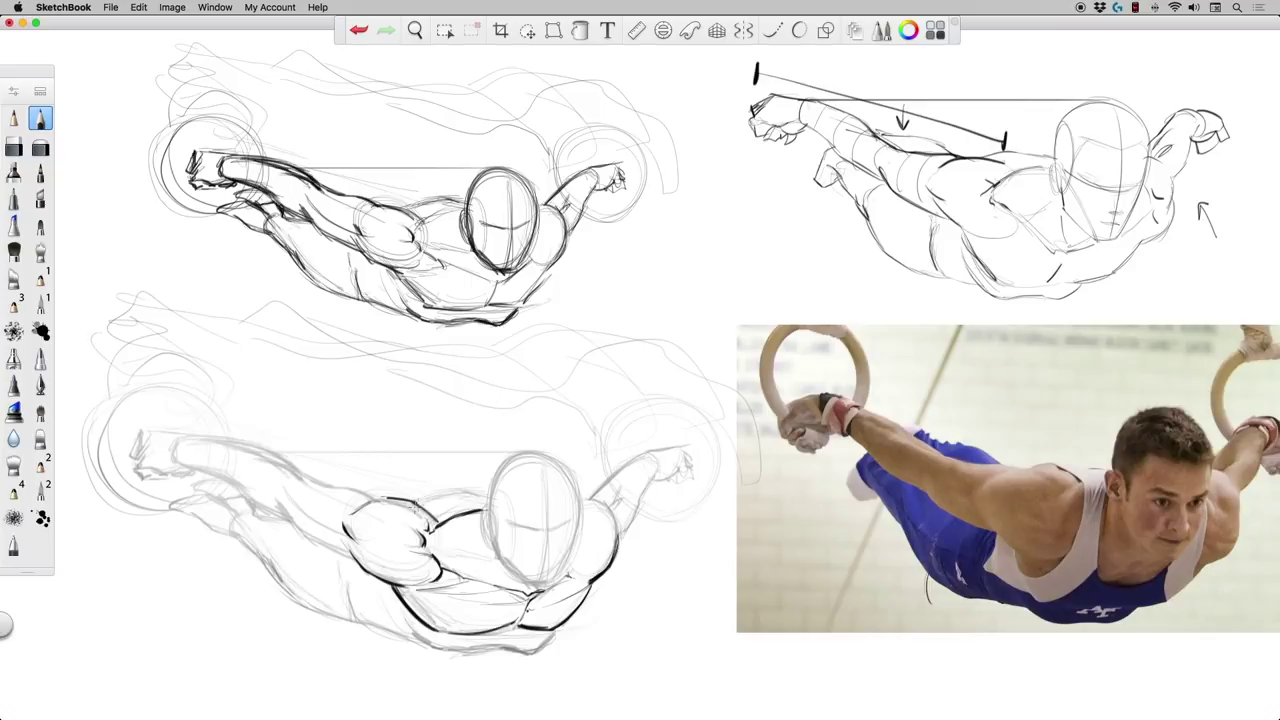
pyautogui.moveTo(416, 508)
pyautogui.mouseDown()
pyautogui.moveTo(492, 501)
pyautogui.moveTo(441, 522)
pyautogui.mouseUp()
# Lasso the faded head and shift it slightly up and away from the near shoulder
pyautogui.click(527, 30)
pyautogui.moveTo(492, 556)
pyautogui.mouseDown()
pyautogui.moveTo(497, 481)
pyautogui.moveTo(521, 449)
pyautogui.moveTo(577, 470)
pyautogui.moveTo(584, 540)
pyautogui.moveTo(561, 584)
pyautogui.moveTo(507, 574)
pyautogui.mouseUp()
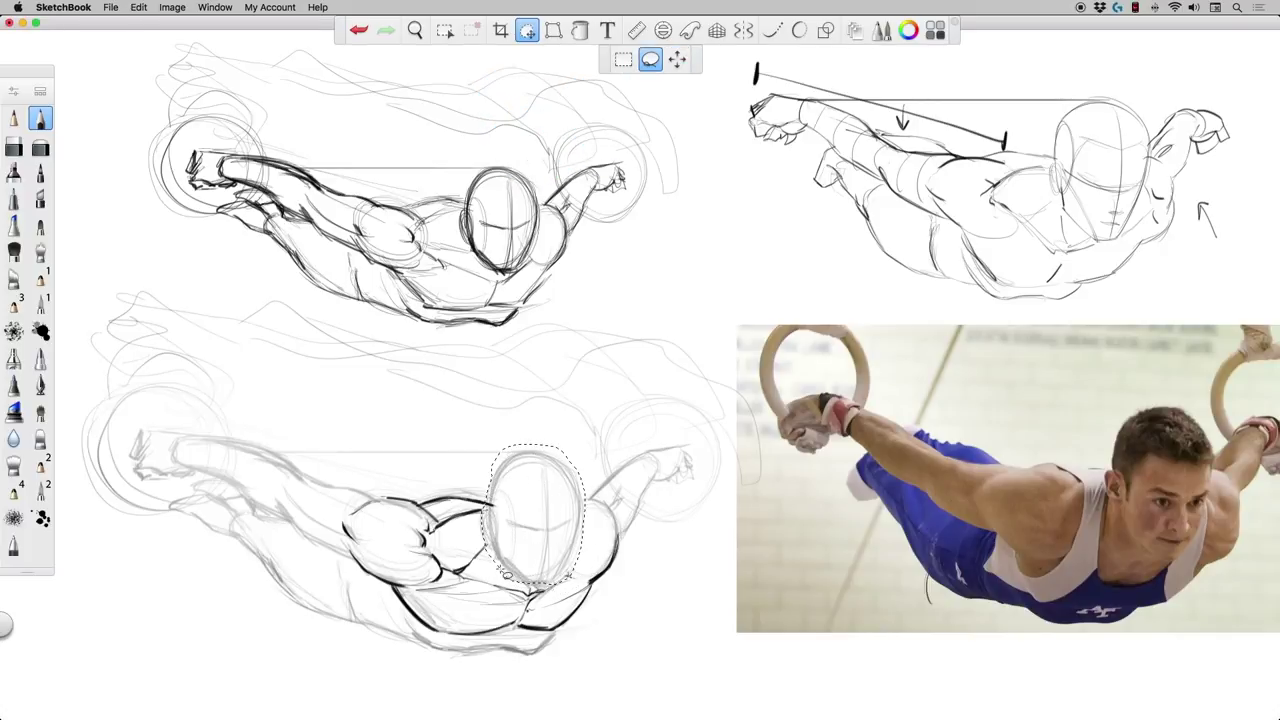
pyautogui.moveTo(361, 511); pyautogui.dragTo(415, 524)
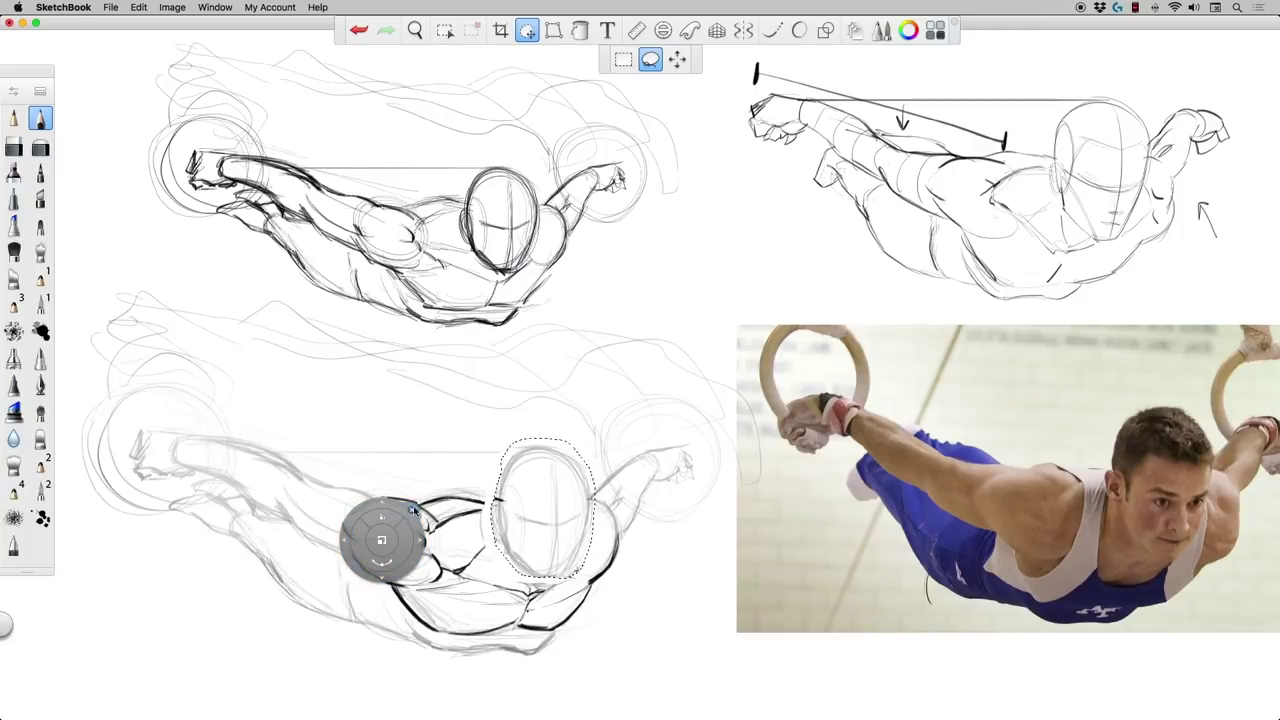
pyautogui.click(413, 511)
pyautogui.click(14, 118)
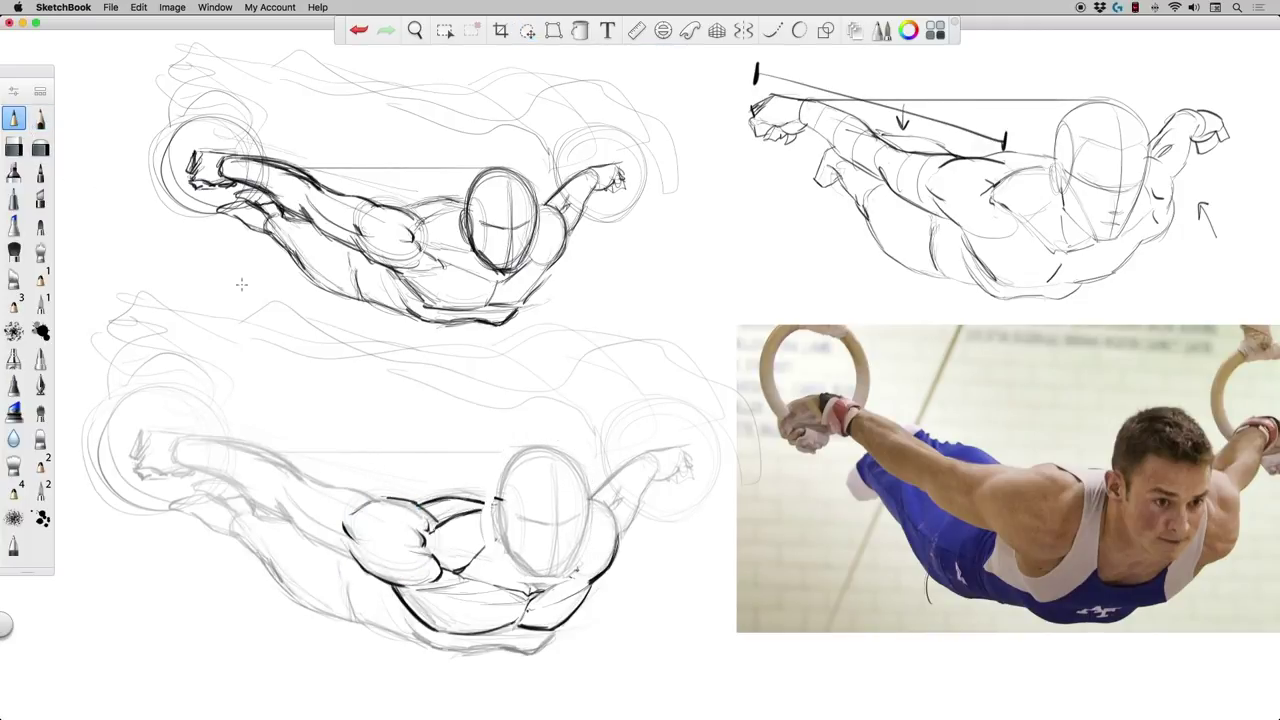
# Draw the neck muscles running from the jaw to the collarbone, and add the ear, in dark pencil
pyautogui.click(41, 120)
pyautogui.moveTo(546, 578); pyautogui.dragTo(530, 591)
pyautogui.moveTo(536, 584); pyautogui.dragTo(527, 591)
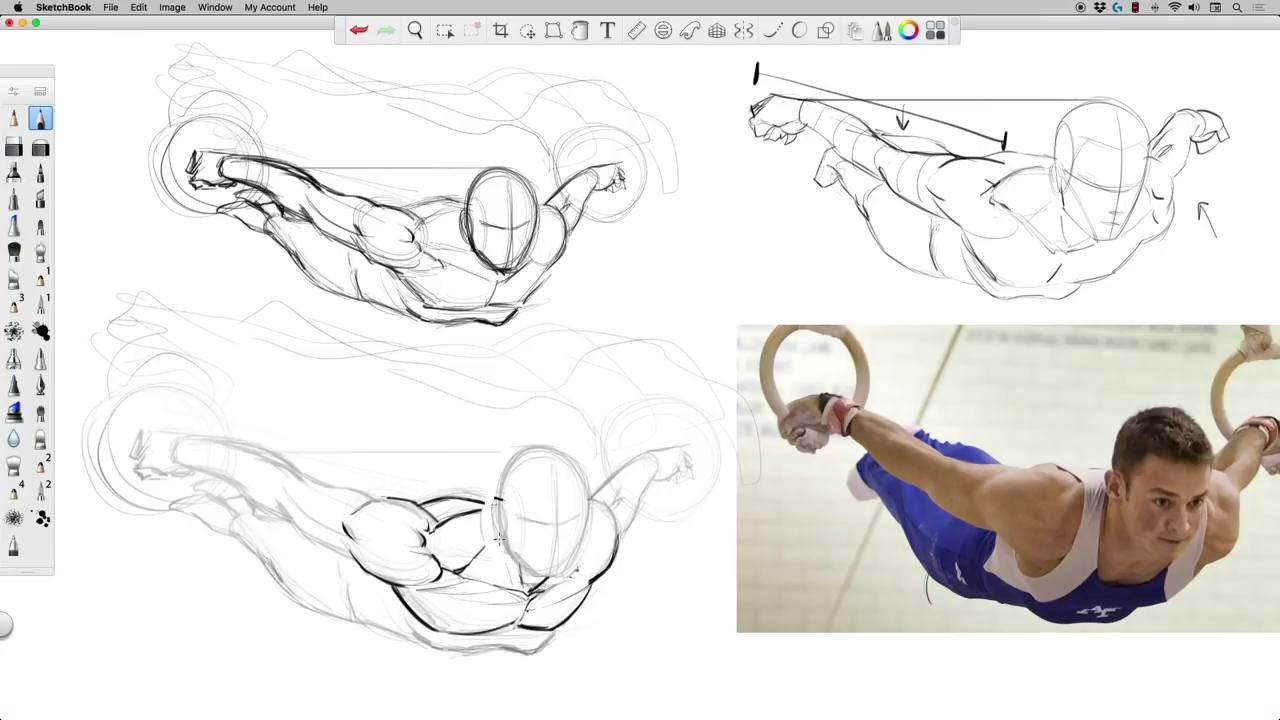
pyautogui.moveTo(503, 549)
pyautogui.mouseDown()
pyautogui.moveTo(520, 583)
pyautogui.moveTo(493, 555)
pyautogui.mouseUp()
pyautogui.moveTo(553, 587); pyautogui.dragTo(566, 577)
pyautogui.moveTo(1110, 497); pyautogui.dragTo(1108, 554)
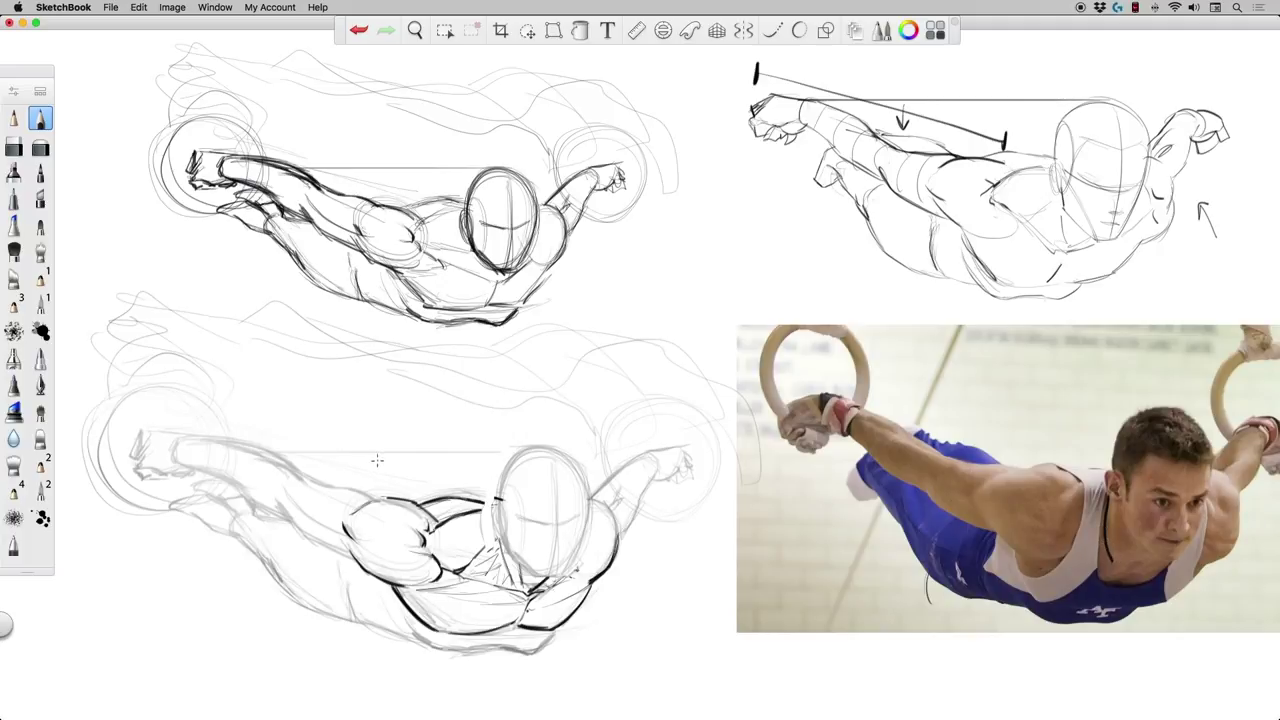
pyautogui.press('super+z')
pyautogui.moveTo(497, 532)
pyautogui.mouseDown()
pyautogui.moveTo(506, 586)
pyautogui.moveTo(486, 567)
pyautogui.mouseUp()
pyautogui.moveTo(496, 511)
pyautogui.mouseDown()
pyautogui.moveTo(502, 538)
pyautogui.moveTo(494, 507)
pyautogui.mouseUp()
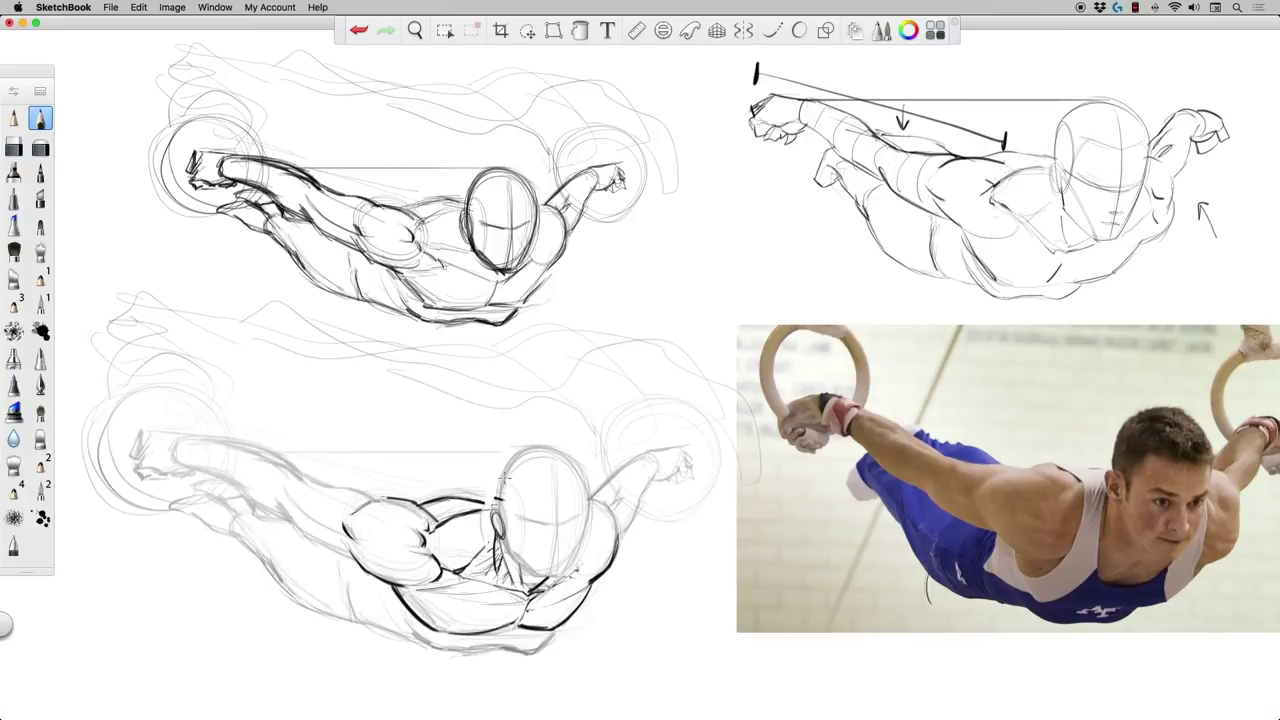
# Darken the oval outline of the head and connect the upper back line to it
pyautogui.moveTo(499, 500)
pyautogui.mouseDown()
pyautogui.moveTo(542, 451)
pyautogui.moveTo(587, 485)
pyautogui.moveTo(578, 467)
pyautogui.moveTo(586, 521)
pyautogui.moveTo(565, 578)
pyautogui.mouseUp()
pyautogui.moveTo(512, 543)
pyautogui.mouseDown()
pyautogui.moveTo(506, 563)
pyautogui.moveTo(566, 584)
pyautogui.moveTo(586, 508)
pyautogui.moveTo(571, 466)
pyautogui.mouseUp()
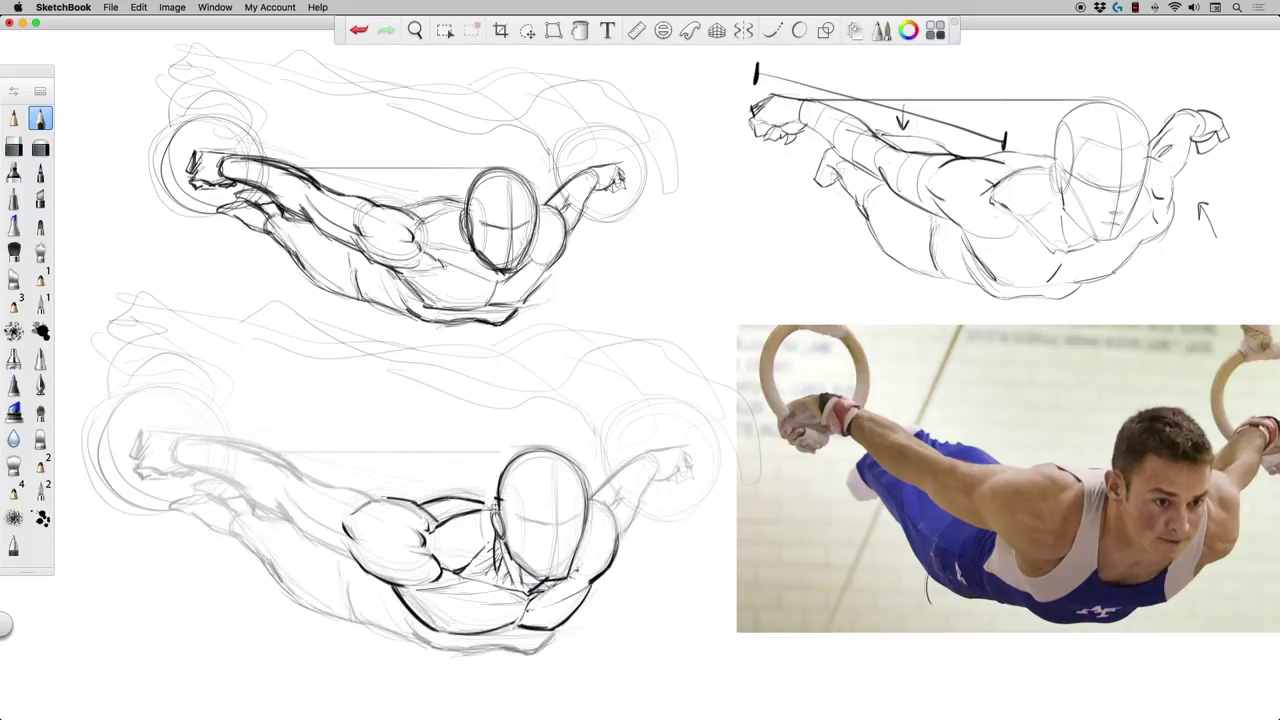
pyautogui.moveTo(477, 498); pyautogui.dragTo(493, 500)
# Darken the near arm's contours and muscle lines from shoulder to wrist, and define its fist
pyautogui.moveTo(300, 545); pyautogui.dragTo(287, 512)
pyautogui.moveTo(285, 516)
pyautogui.mouseDown()
pyautogui.moveTo(300, 533)
pyautogui.moveTo(277, 504)
pyautogui.mouseUp()
pyautogui.moveTo(387, 500)
pyautogui.mouseDown()
pyautogui.moveTo(337, 486)
pyautogui.moveTo(355, 484)
pyautogui.moveTo(297, 478)
pyautogui.mouseUp()
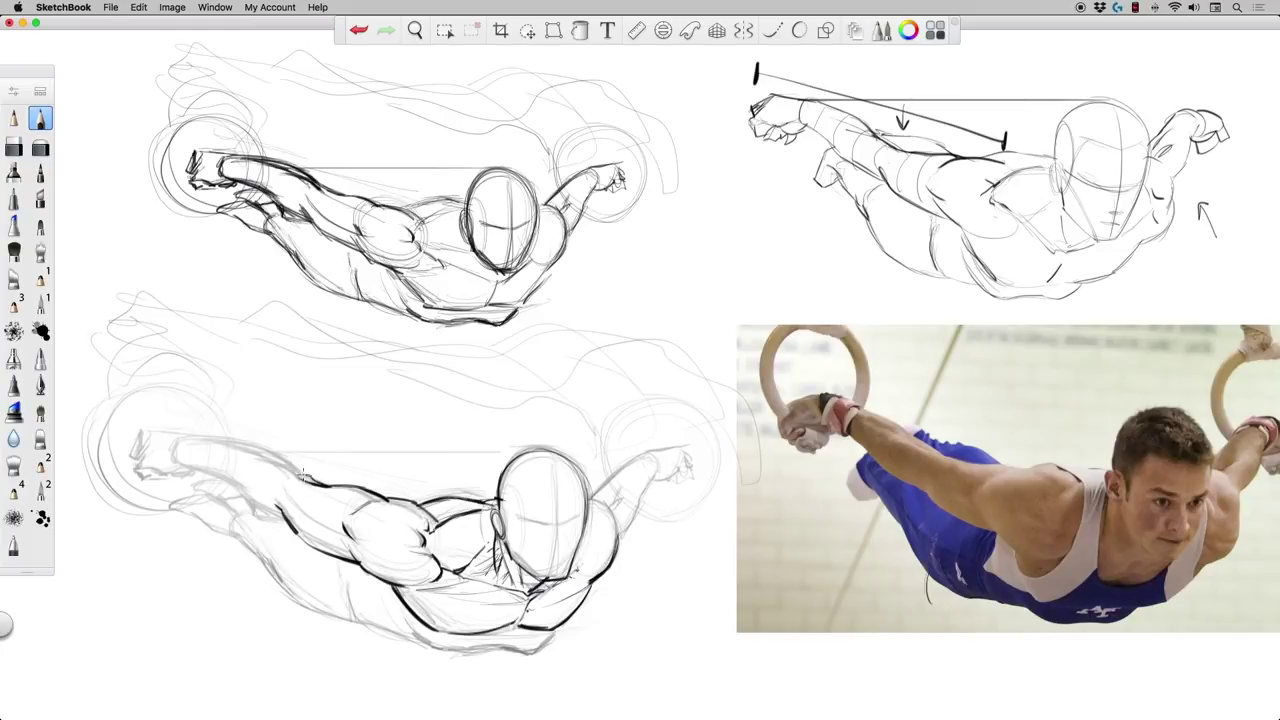
pyautogui.moveTo(301, 481)
pyautogui.mouseDown()
pyautogui.moveTo(210, 441)
pyautogui.moveTo(204, 346)
pyautogui.moveTo(244, 448)
pyautogui.moveTo(263, 458)
pyautogui.moveTo(198, 441)
pyautogui.moveTo(298, 474)
pyautogui.mouseUp()
pyautogui.moveTo(234, 446)
pyautogui.mouseDown()
pyautogui.moveTo(257, 451)
pyautogui.moveTo(222, 443)
pyautogui.moveTo(174, 464)
pyautogui.moveTo(284, 522)
pyautogui.moveTo(237, 498)
pyautogui.mouseUp()
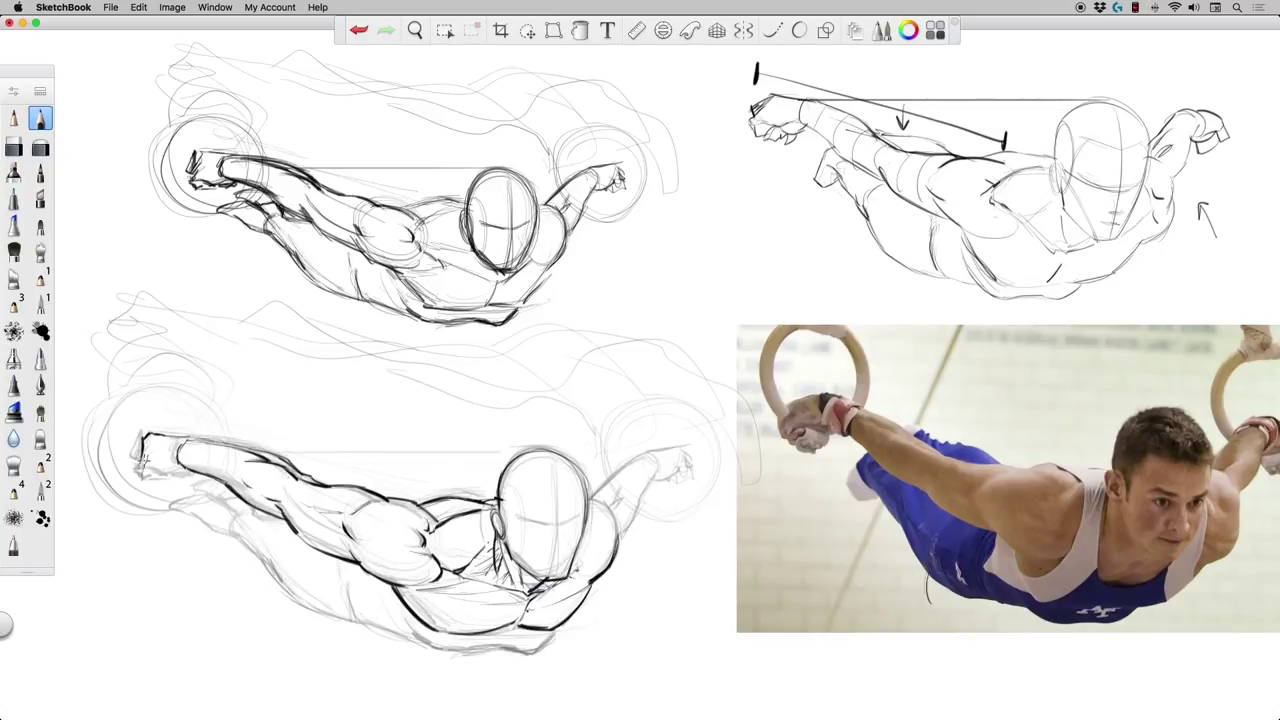
pyautogui.moveTo(146, 480)
pyautogui.mouseDown()
pyautogui.moveTo(190, 474)
pyautogui.moveTo(141, 473)
pyautogui.moveTo(152, 460)
pyautogui.mouseUp()
pyautogui.moveTo(198, 440)
pyautogui.mouseDown()
pyautogui.moveTo(288, 464)
pyautogui.moveTo(240, 460)
pyautogui.mouseUp()
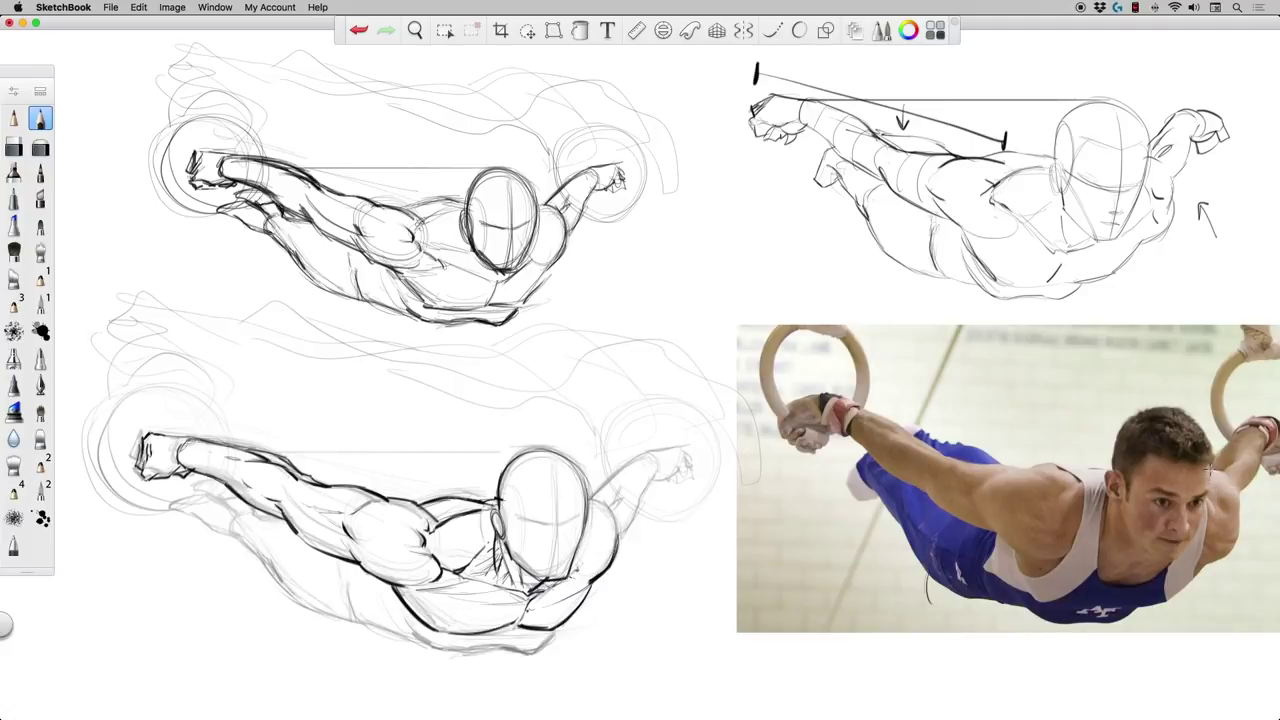
# Mark the far shoulder and upper arm muscles on the gymnast photo, and undo the marks
pyautogui.moveTo(1211, 471)
pyautogui.mouseDown()
pyautogui.moveTo(1240, 532)
pyautogui.moveTo(1208, 562)
pyautogui.mouseUp()
pyautogui.moveTo(1212, 496)
pyautogui.mouseDown()
pyautogui.moveTo(1232, 514)
pyautogui.moveTo(1209, 548)
pyautogui.mouseUp()
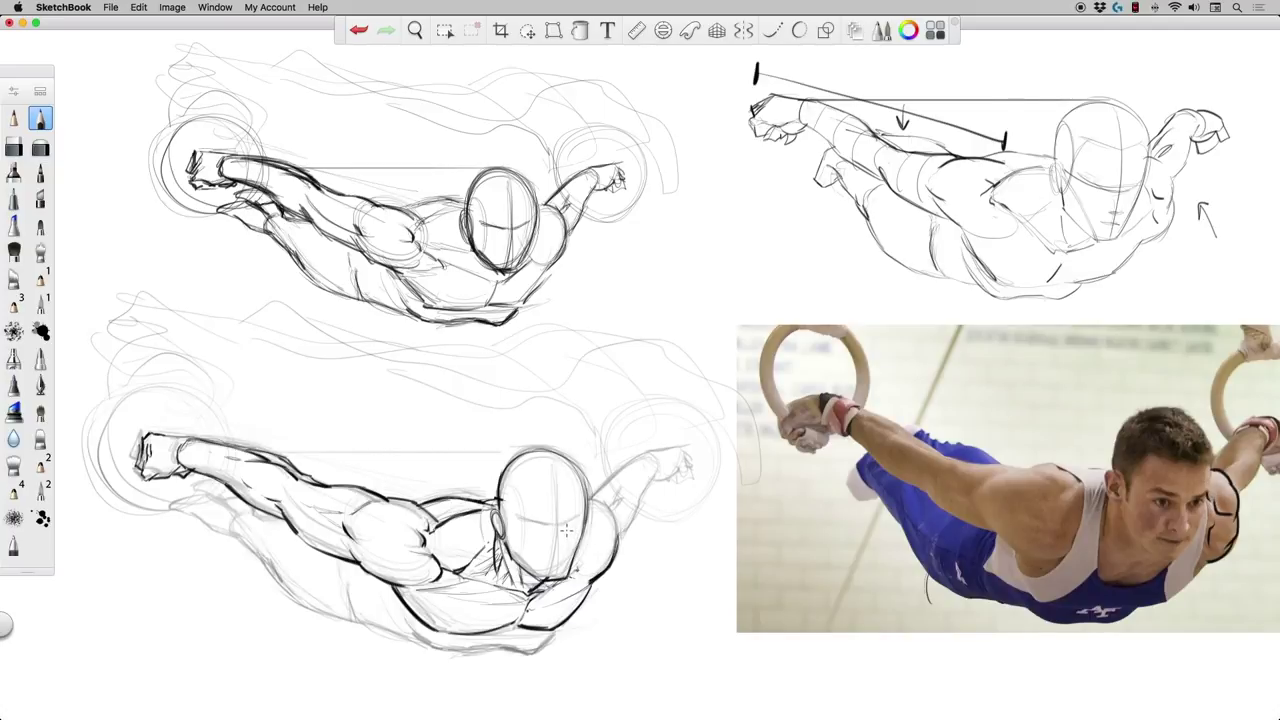
pyautogui.press('super+z')
pyautogui.press('super+z')
pyautogui.press('super+z')
pyautogui.press('super+z')
pyautogui.press('super+z')
pyautogui.press('super+z')
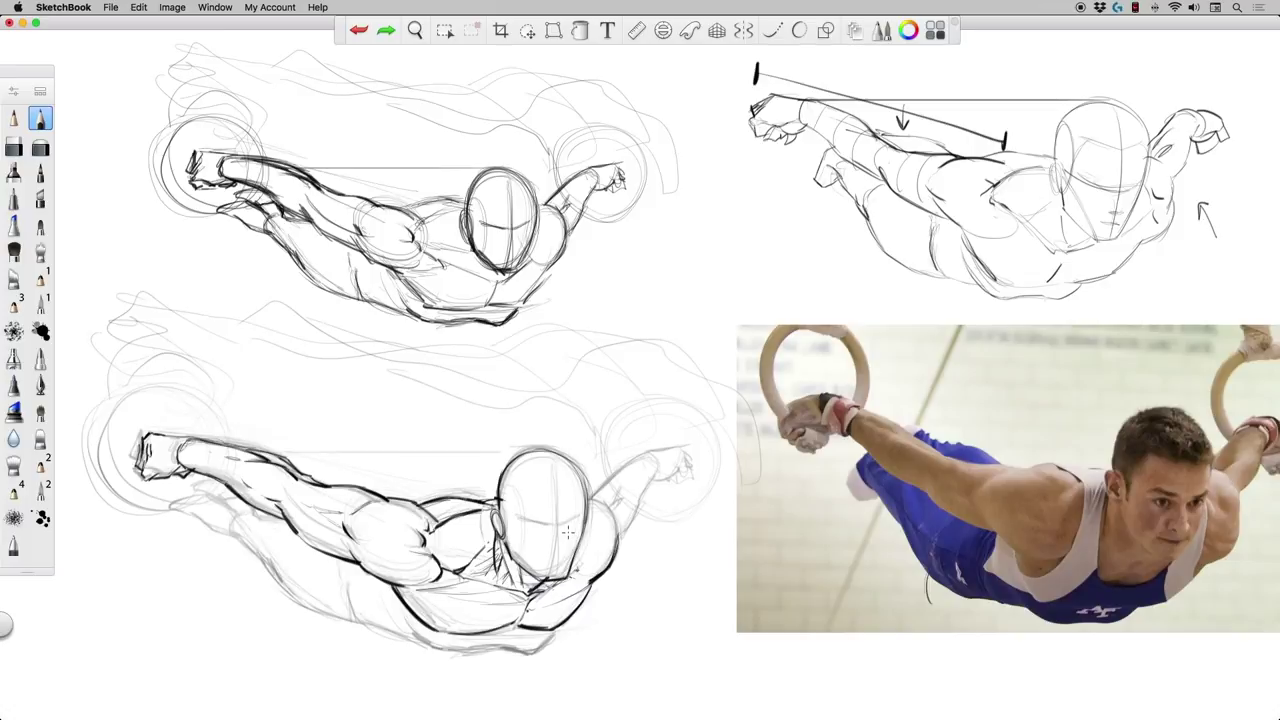
# Draw the far shoulder's deltoid and upper arm muscles beside the head
pyautogui.moveTo(580, 498); pyautogui.dragTo(622, 560)
pyautogui.press('super+z')
pyautogui.moveTo(582, 575); pyautogui.dragTo(588, 530)
pyautogui.moveTo(582, 526)
pyautogui.mouseDown()
pyautogui.moveTo(583, 556)
pyautogui.moveTo(584, 543)
pyautogui.moveTo(596, 548)
pyautogui.mouseUp()
pyautogui.moveTo(612, 515); pyautogui.dragTo(613, 539)
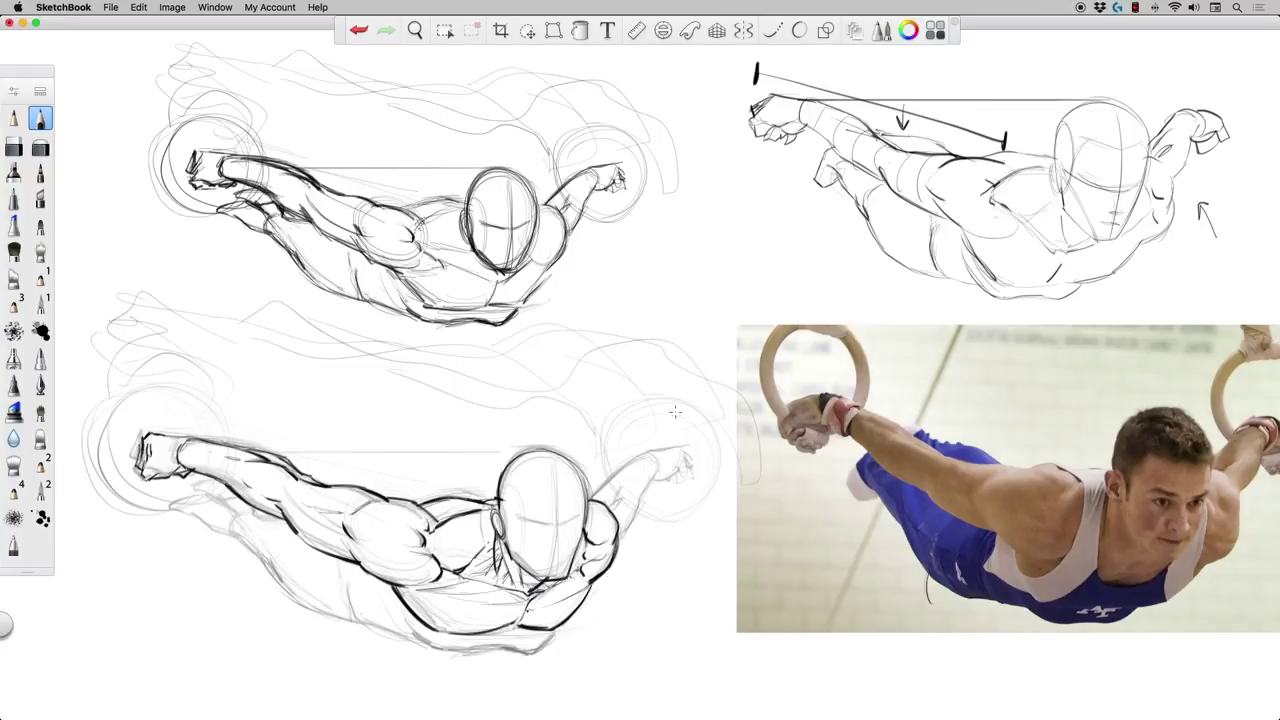
# Darken the far forearm's contours and define its fist
pyautogui.moveTo(619, 533); pyautogui.dragTo(656, 474)
pyautogui.moveTo(618, 494); pyautogui.dragTo(610, 506)
pyautogui.moveTo(617, 485)
pyautogui.mouseDown()
pyautogui.moveTo(638, 465)
pyautogui.moveTo(600, 487)
pyautogui.moveTo(654, 446)
pyautogui.moveTo(650, 481)
pyautogui.moveTo(672, 479)
pyautogui.moveTo(686, 441)
pyautogui.moveTo(687, 474)
pyautogui.moveTo(652, 492)
pyautogui.mouseUp()
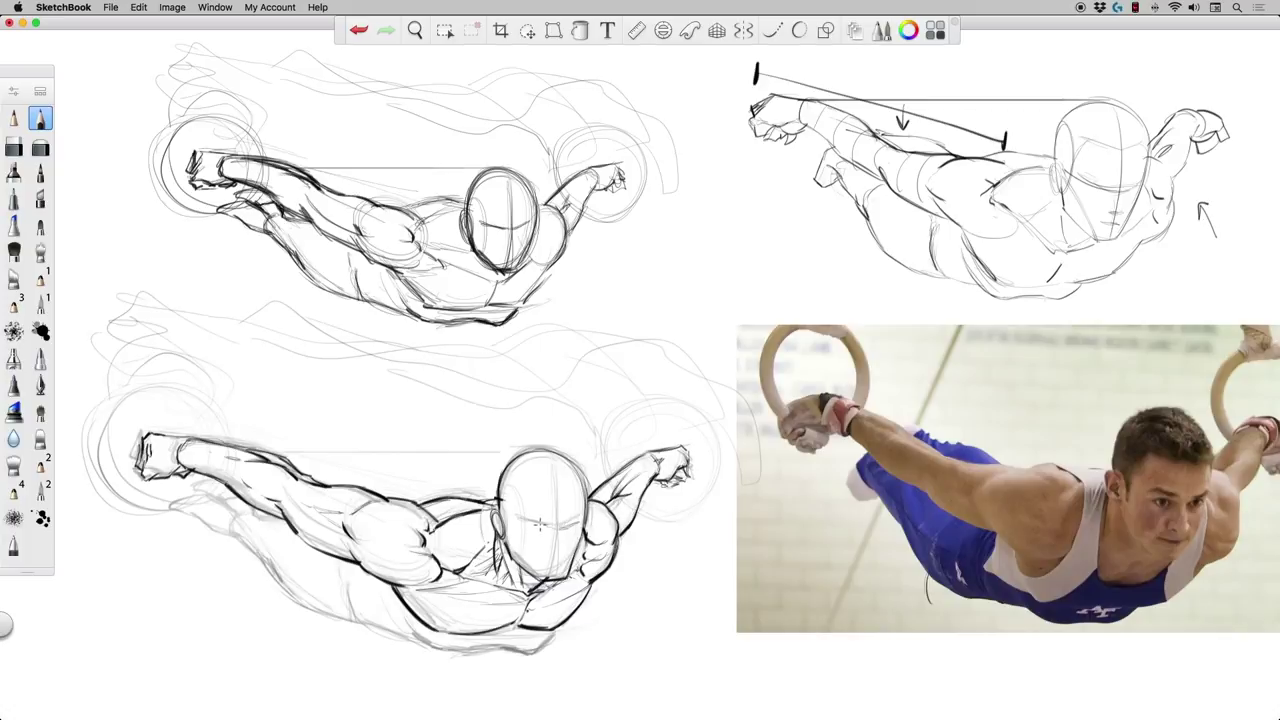
# Draw the face's vertical centre line and block in the brows, nose, mouth and cheek
pyautogui.moveTo(551, 465); pyautogui.dragTo(558, 560)
pyautogui.moveTo(559, 488); pyautogui.dragTo(556, 573)
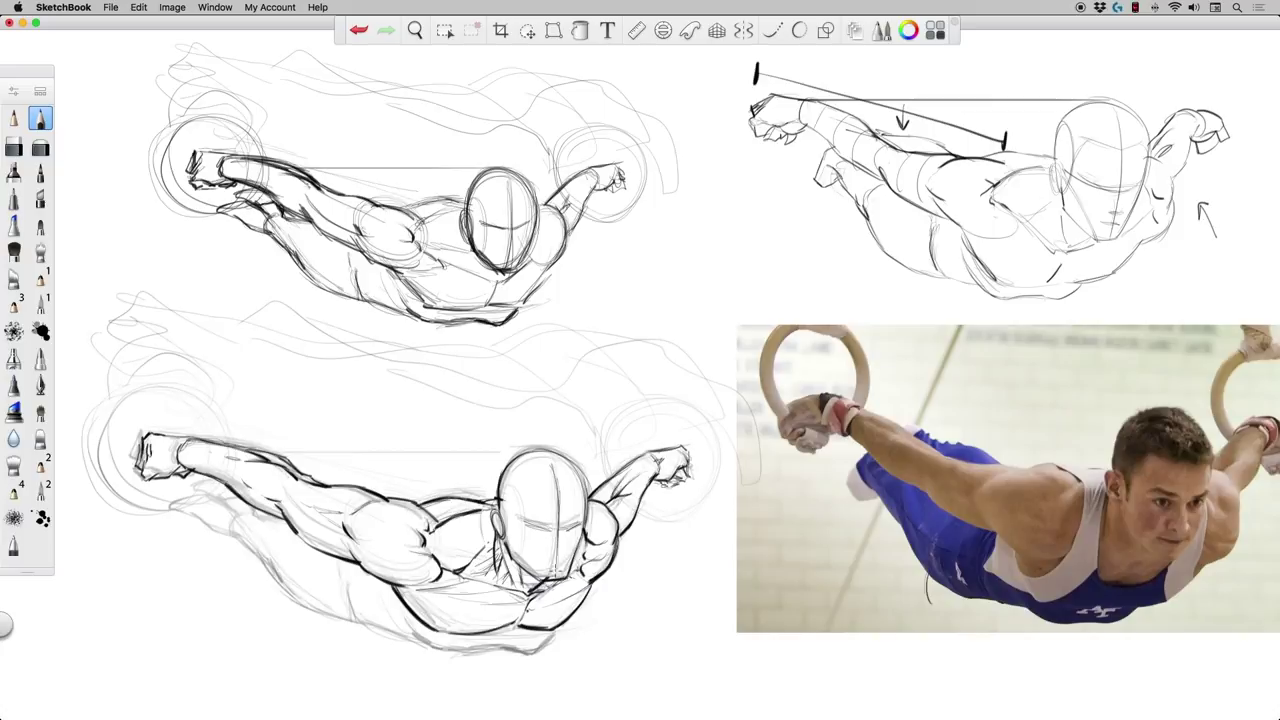
pyautogui.moveTo(536, 526)
pyautogui.mouseDown()
pyautogui.moveTo(556, 528)
pyautogui.moveTo(524, 526)
pyautogui.moveTo(586, 528)
pyautogui.moveTo(548, 551)
pyautogui.mouseUp()
# Darken the underside of the rib cage and the body contour back along the abdomen and legs
pyautogui.moveTo(553, 629)
pyautogui.mouseDown()
pyautogui.moveTo(487, 651)
pyautogui.moveTo(519, 658)
pyautogui.moveTo(438, 642)
pyautogui.moveTo(420, 571)
pyautogui.moveTo(434, 650)
pyautogui.moveTo(532, 650)
pyautogui.mouseUp()
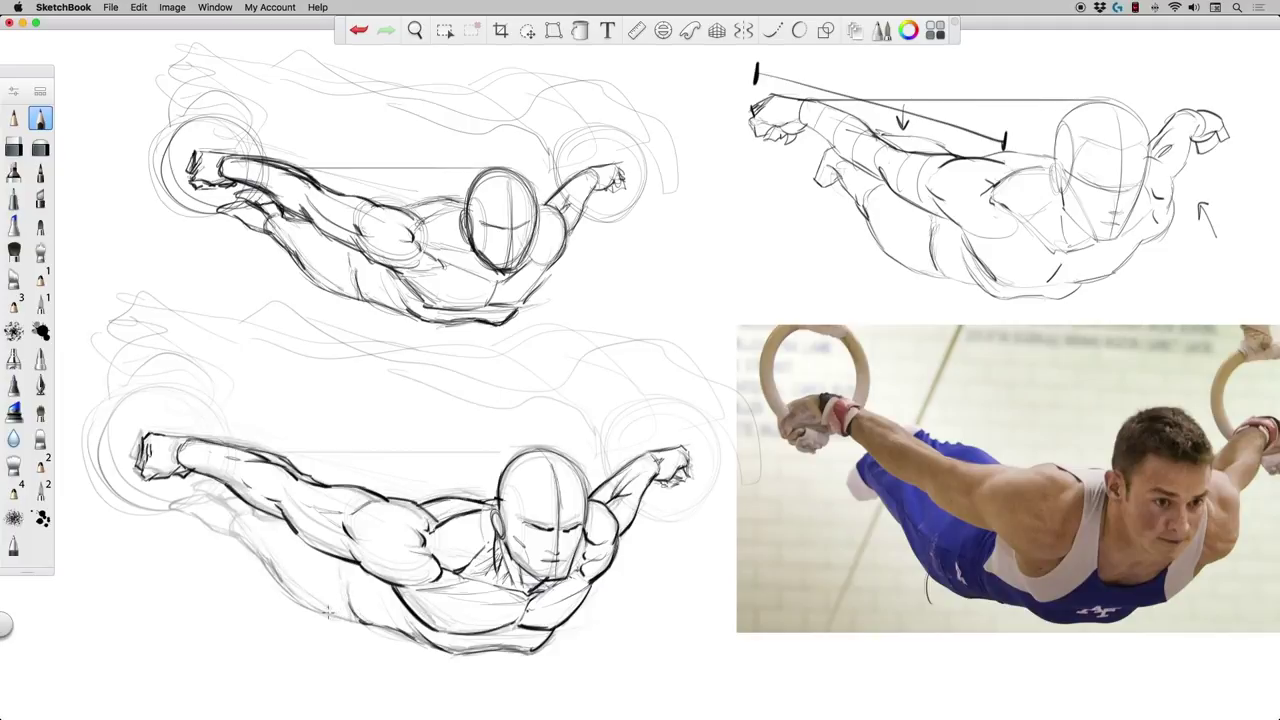
pyautogui.moveTo(313, 608)
pyautogui.mouseDown()
pyautogui.moveTo(227, 524)
pyautogui.moveTo(241, 510)
pyautogui.moveTo(312, 548)
pyautogui.mouseUp()
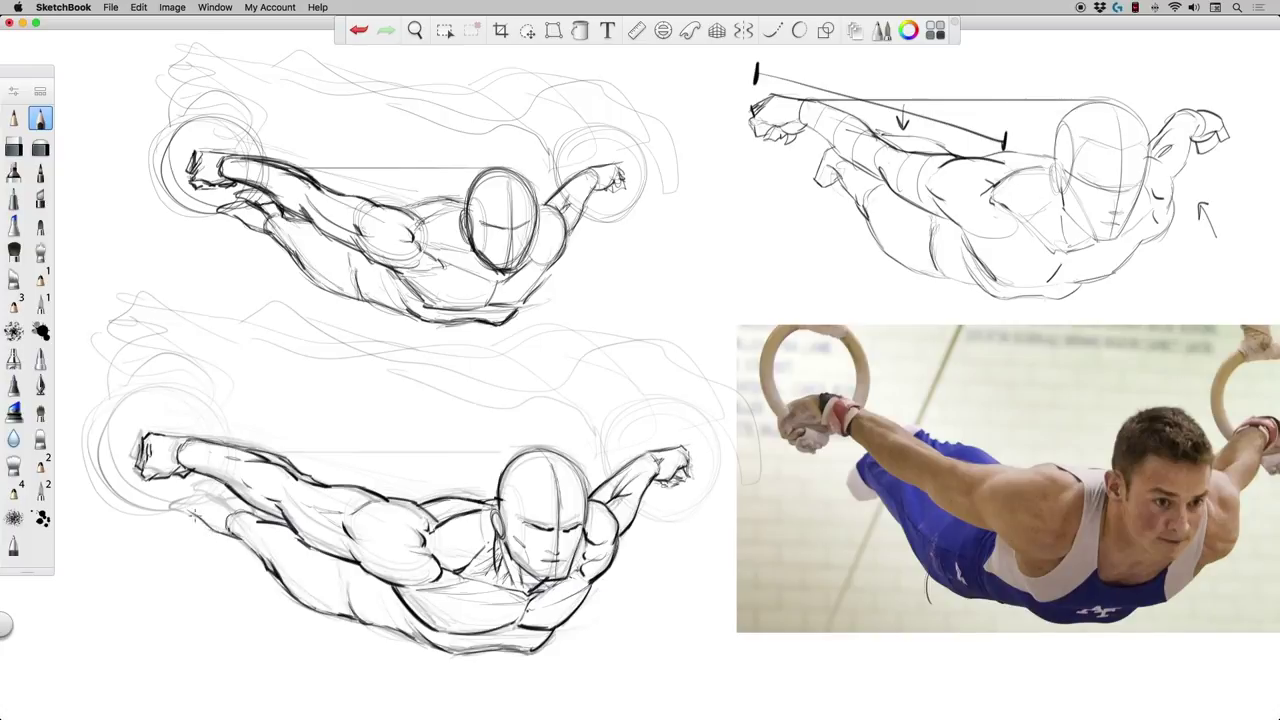
# Outline a long foot trailing beneath the near wrist, add a direction arrow below it, and undo the arrow
pyautogui.moveTo(165, 502)
pyautogui.mouseDown()
pyautogui.moveTo(196, 498)
pyautogui.moveTo(190, 473)
pyautogui.moveTo(198, 494)
pyautogui.moveTo(254, 515)
pyautogui.mouseUp()
pyautogui.moveTo(206, 492); pyautogui.dragTo(226, 498)
pyautogui.moveTo(226, 545)
pyautogui.mouseDown()
pyautogui.moveTo(186, 545)
pyautogui.moveTo(198, 553)
pyautogui.mouseUp()
pyautogui.moveTo(184, 544); pyautogui.dragTo(195, 535)
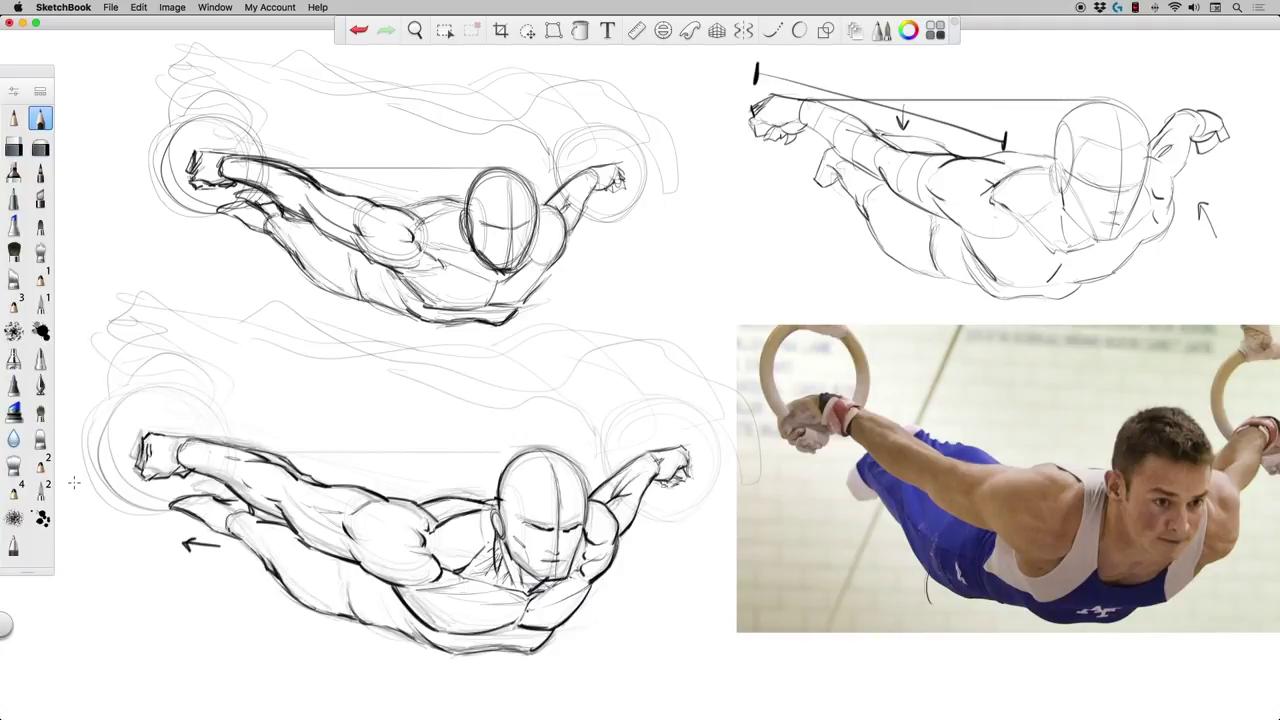
pyautogui.press('super+z')
# Erase the long foot and redraw the knee line and a shorter, foreshortened lower leg and foot
pyautogui.click(13, 147)
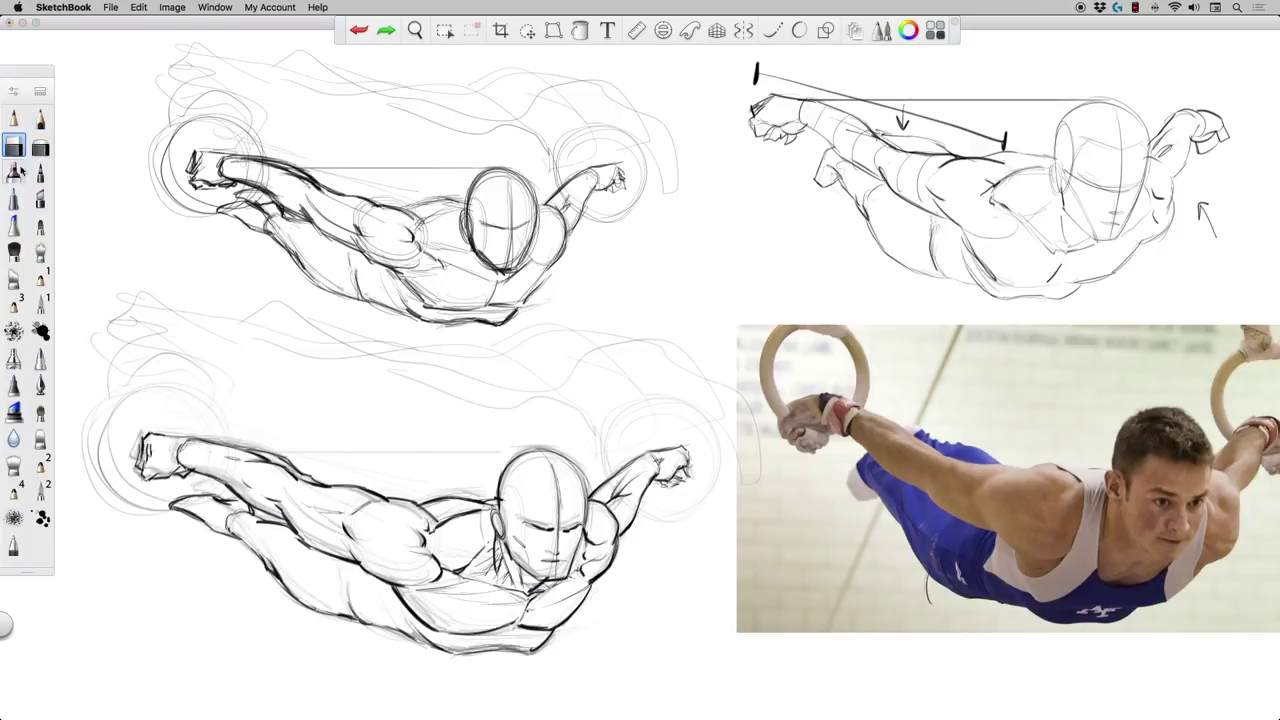
pyautogui.moveTo(170, 506)
pyautogui.mouseDown()
pyautogui.moveTo(206, 525)
pyautogui.moveTo(182, 509)
pyautogui.moveTo(227, 501)
pyautogui.moveTo(176, 500)
pyautogui.moveTo(229, 514)
pyautogui.moveTo(240, 512)
pyautogui.mouseUp()
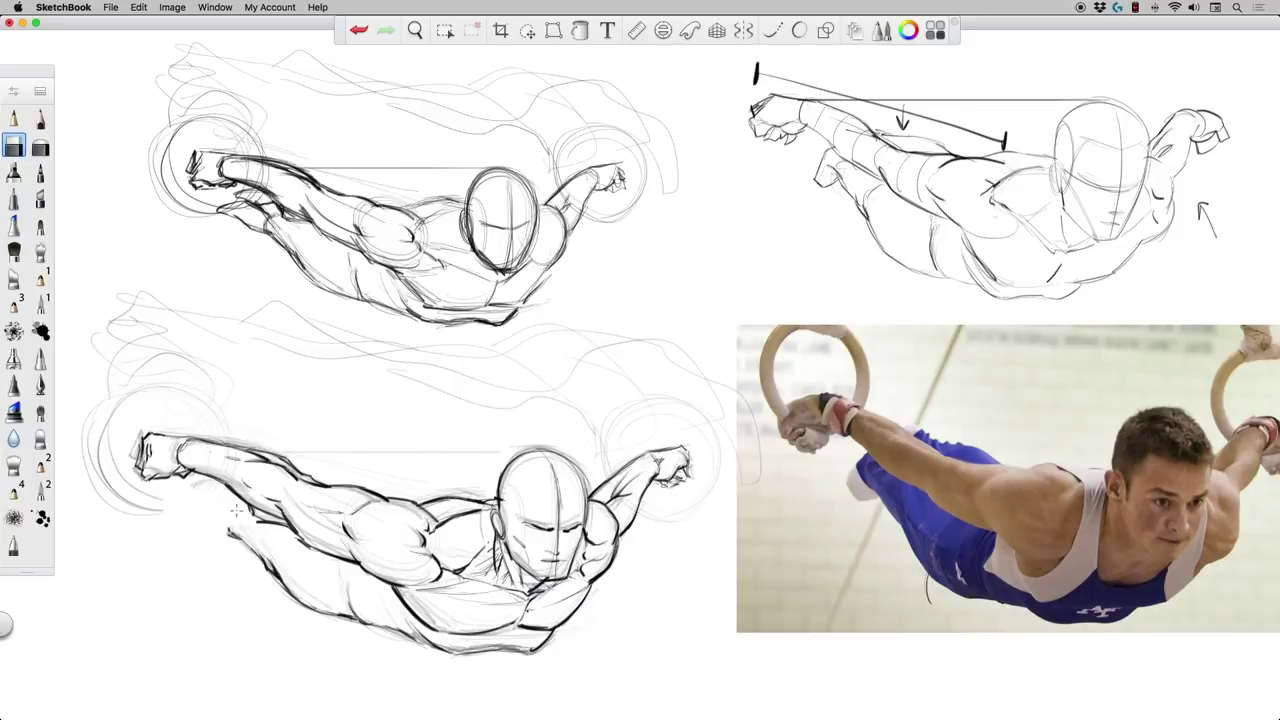
pyautogui.click(40, 118)
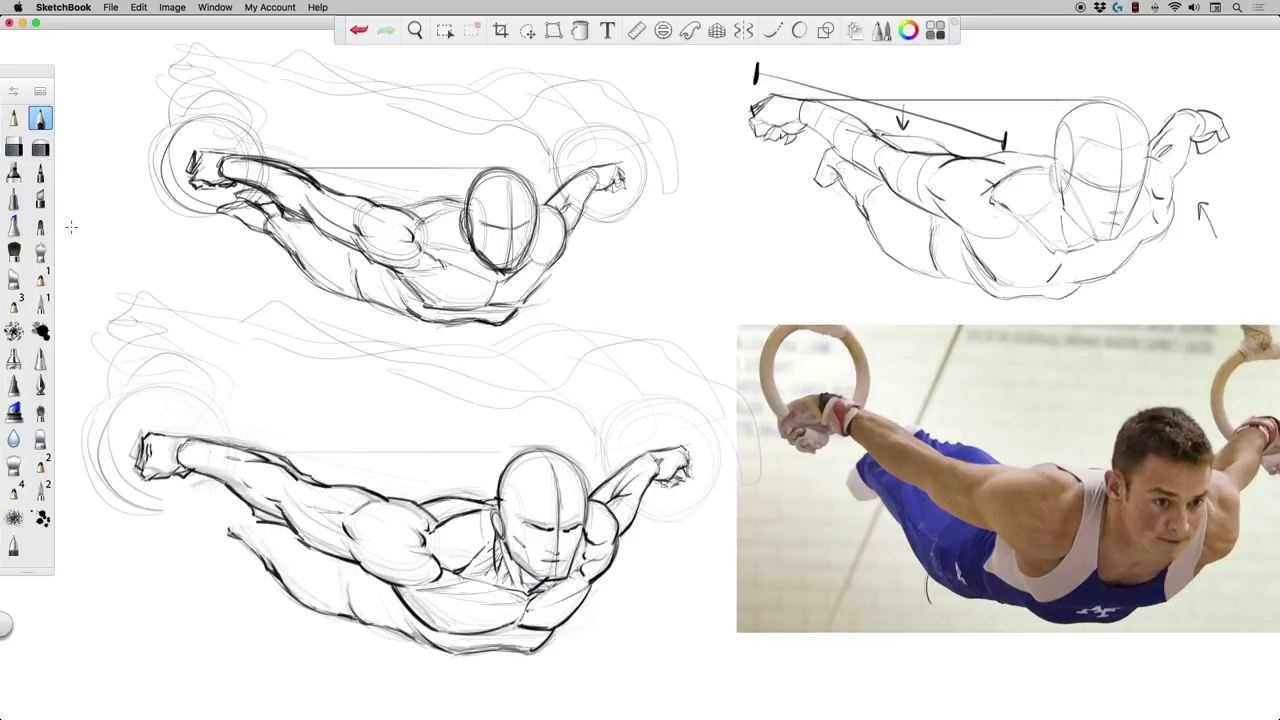
pyautogui.moveTo(231, 529)
pyautogui.mouseDown()
pyautogui.moveTo(256, 516)
pyautogui.moveTo(230, 531)
pyautogui.moveTo(258, 552)
pyautogui.mouseUp()
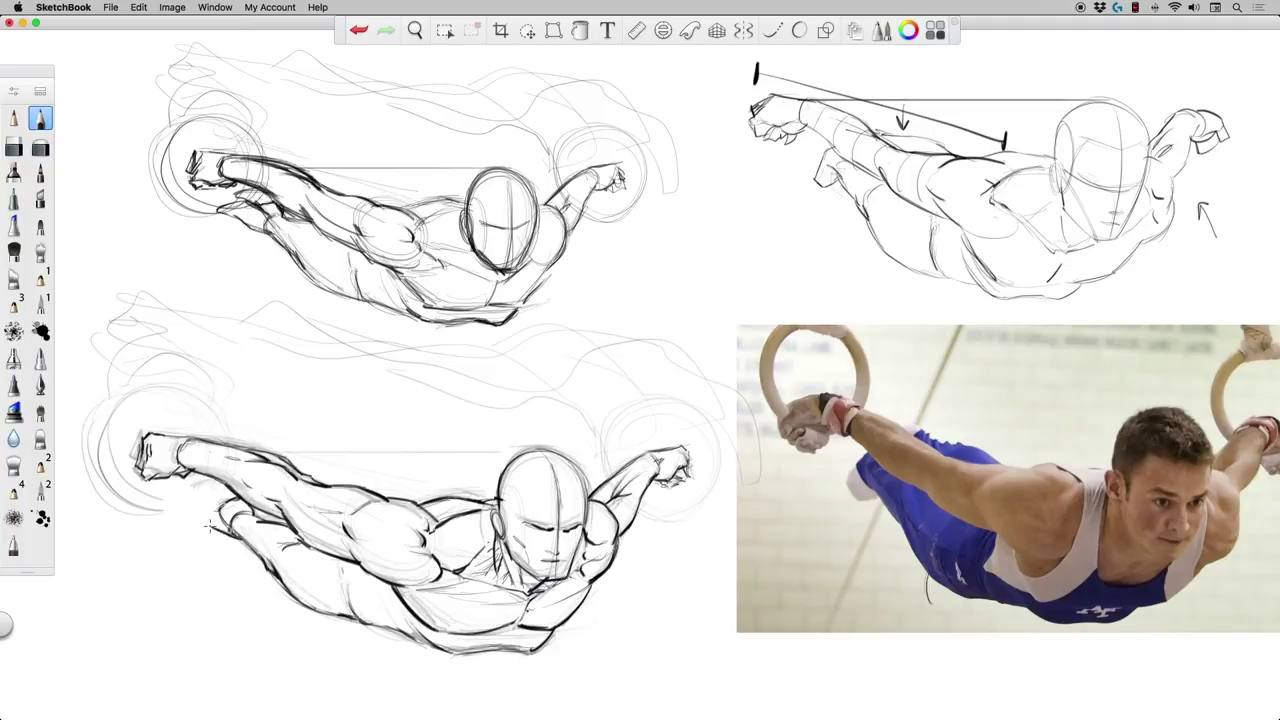
pyautogui.moveTo(188, 514); pyautogui.dragTo(232, 498)
pyautogui.moveTo(192, 514)
pyautogui.mouseDown()
pyautogui.moveTo(246, 524)
pyautogui.moveTo(212, 510)
pyautogui.moveTo(226, 510)
pyautogui.mouseUp()
# Sketch a line from the foot through the near arm to the shoulder, and undo it
pyautogui.moveTo(247, 496)
pyautogui.mouseDown()
pyautogui.moveTo(296, 514)
pyautogui.moveTo(383, 512)
pyautogui.mouseUp()
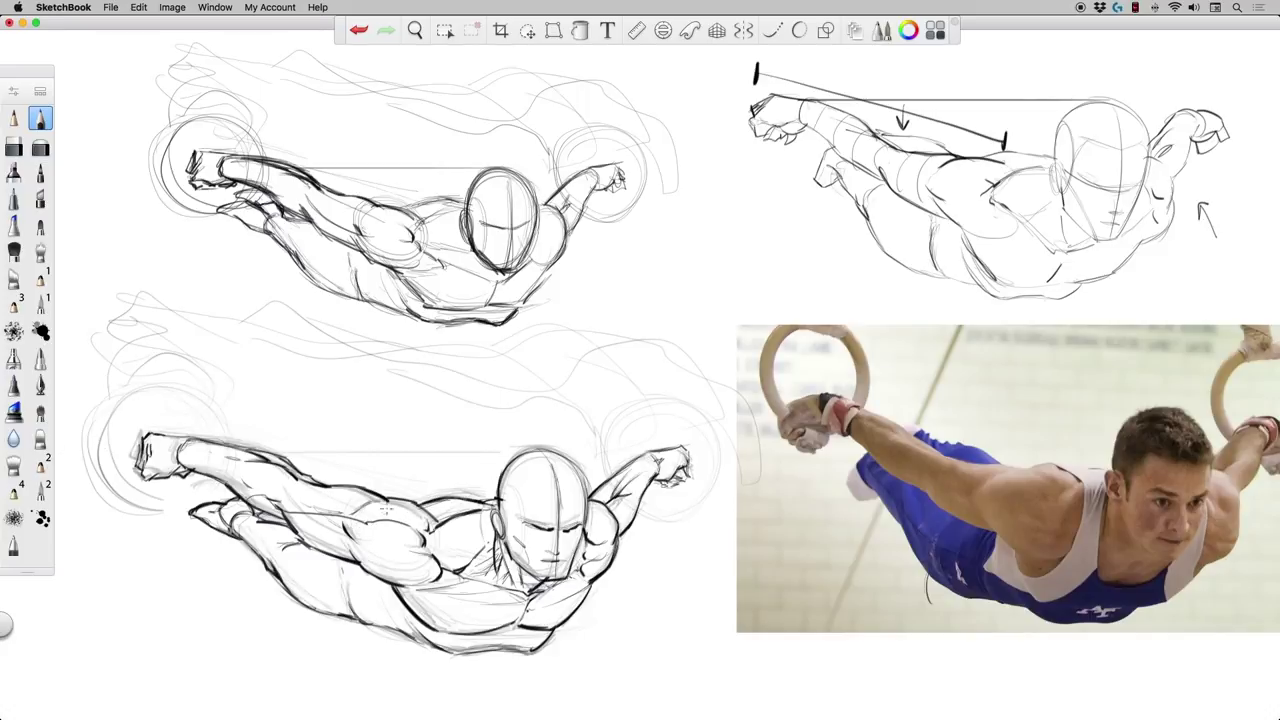
pyautogui.press('super+z')
pyautogui.press('super+z')
pyautogui.press('super+z')
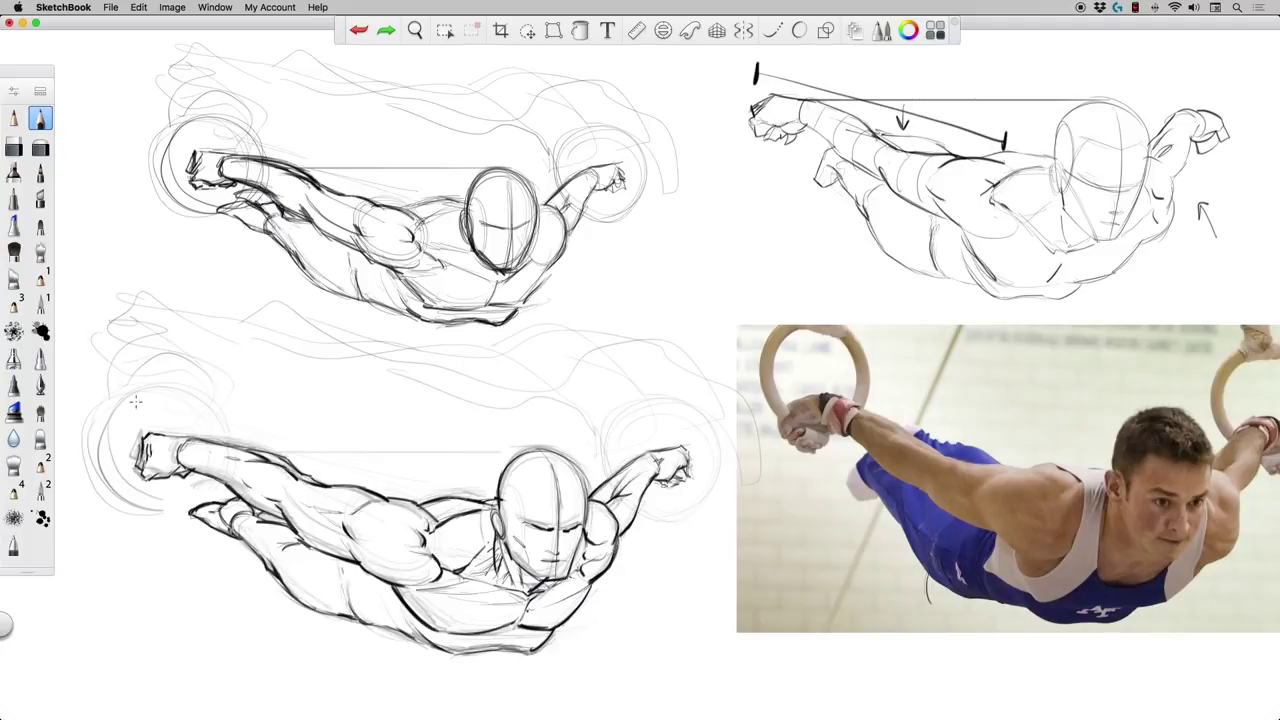
# Define the eyes, brows, nose and mouth on the face in dark pencil
pyautogui.moveTo(534, 528)
pyautogui.mouseDown()
pyautogui.moveTo(579, 528)
pyautogui.moveTo(536, 532)
pyautogui.moveTo(549, 532)
pyautogui.mouseUp()
pyautogui.moveTo(544, 562); pyautogui.dragTo(562, 562)
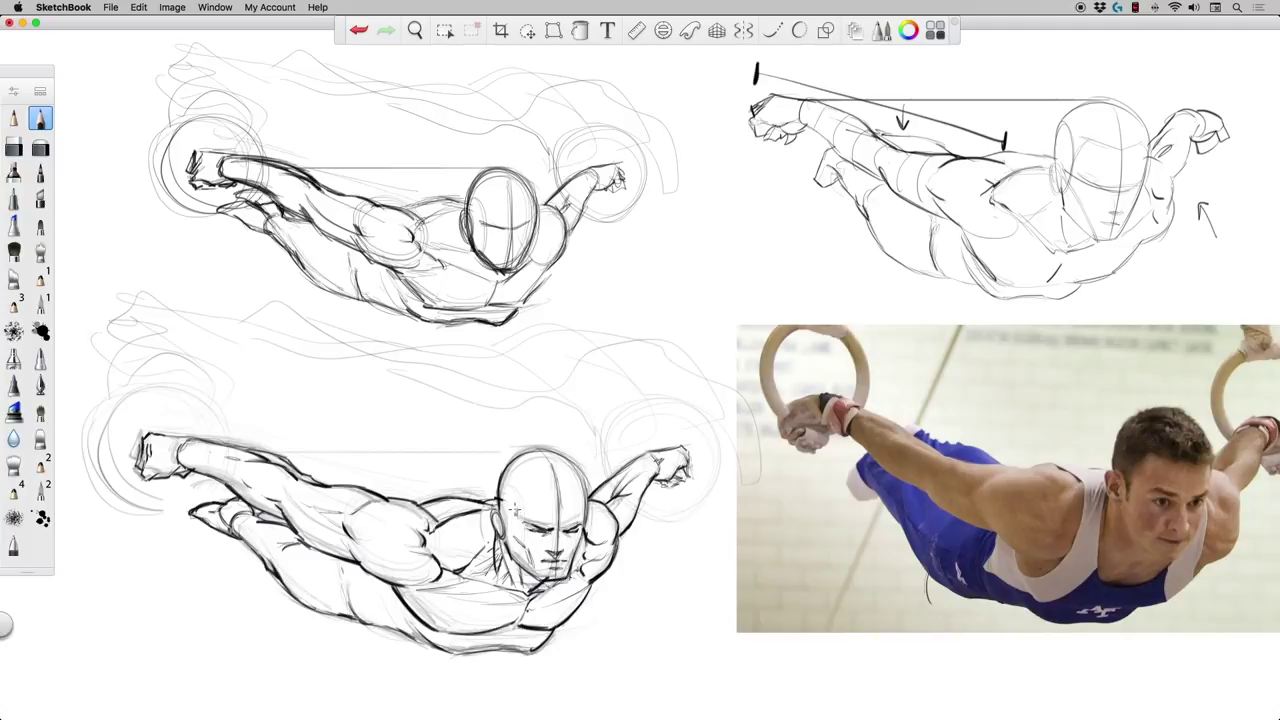
# Redraw the circular rings around both fists, and add contour lines to the thigh and near forearm
pyautogui.moveTo(616, 421)
pyautogui.mouseDown()
pyautogui.moveTo(640, 404)
pyautogui.moveTo(602, 454)
pyautogui.moveTo(667, 406)
pyautogui.moveTo(707, 422)
pyautogui.moveTo(605, 470)
pyautogui.moveTo(691, 522)
pyautogui.mouseUp()
pyautogui.moveTo(100, 428)
pyautogui.mouseDown()
pyautogui.moveTo(173, 388)
pyautogui.moveTo(143, 511)
pyautogui.moveTo(160, 383)
pyautogui.moveTo(148, 518)
pyautogui.moveTo(185, 386)
pyautogui.moveTo(121, 507)
pyautogui.moveTo(207, 401)
pyautogui.moveTo(104, 462)
pyautogui.moveTo(86, 430)
pyautogui.moveTo(113, 369)
pyautogui.mouseUp()
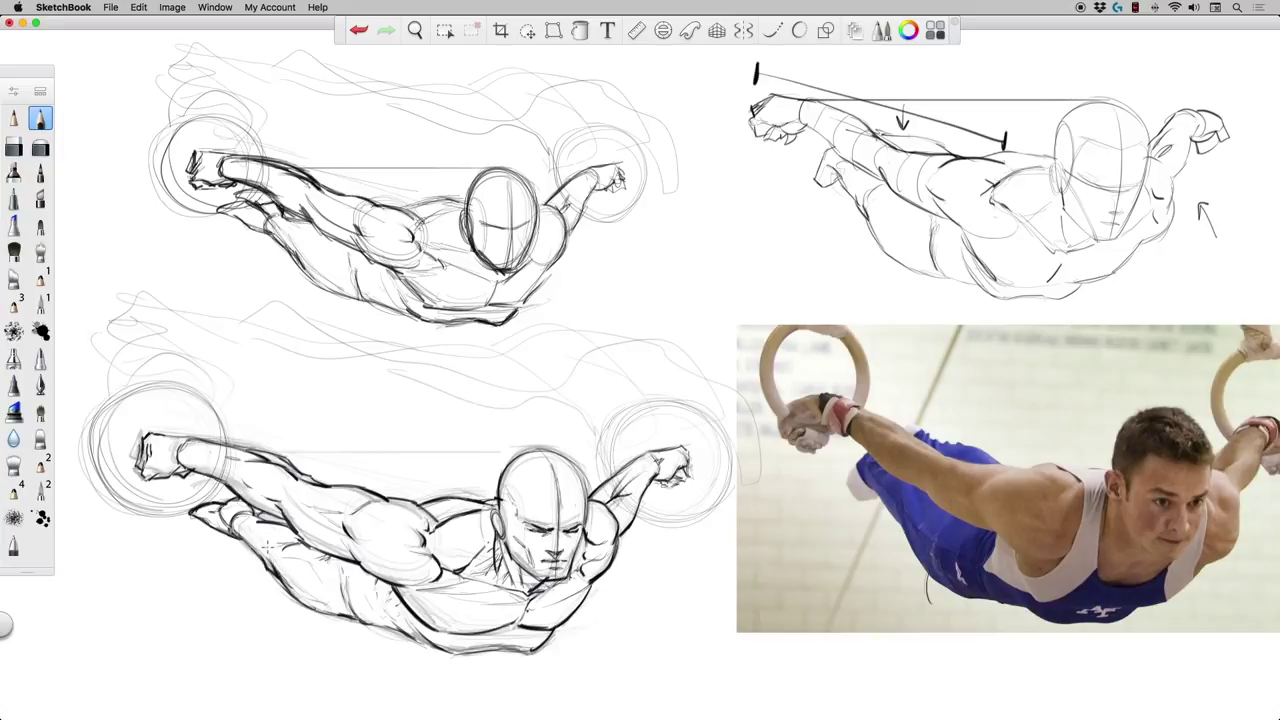
pyautogui.moveTo(259, 537); pyautogui.dragTo(267, 546)
pyautogui.moveTo(193, 438); pyautogui.dragTo(240, 448)
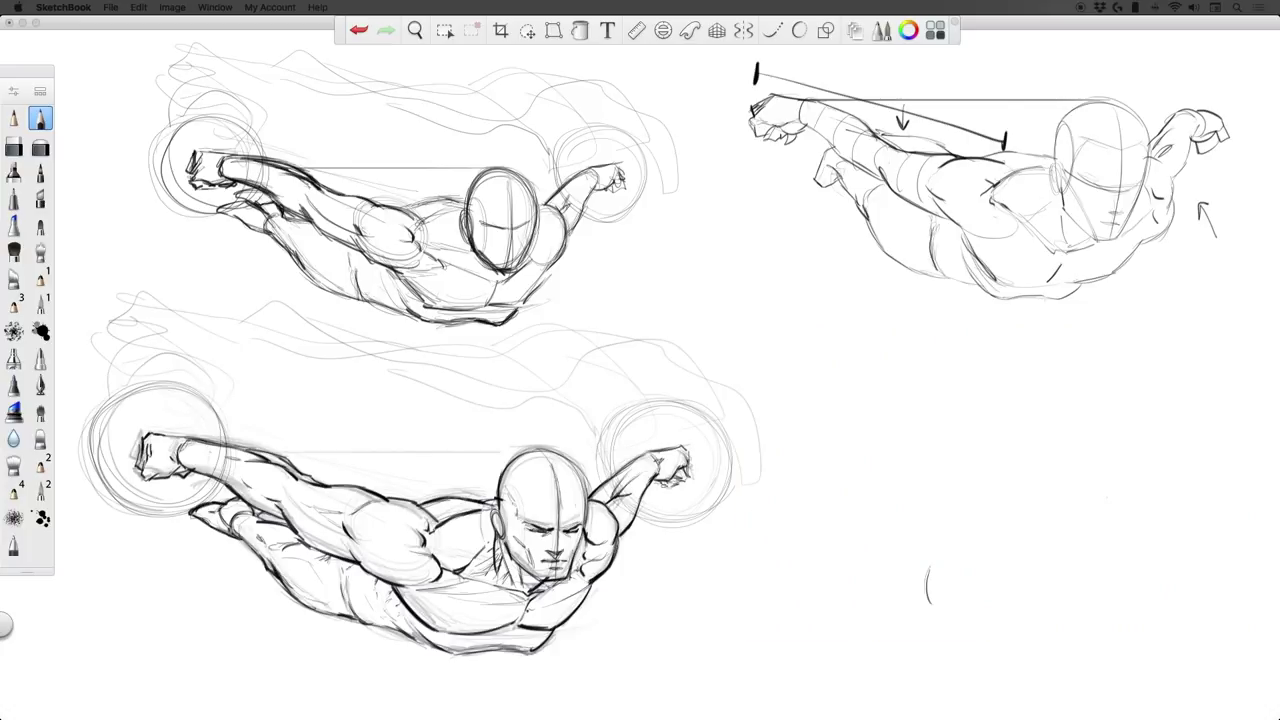
# Enlarge the refined lower figure with its rings and move it toward the middle of the canvas below the two earlier sketches
pyautogui.click(1142, 294)
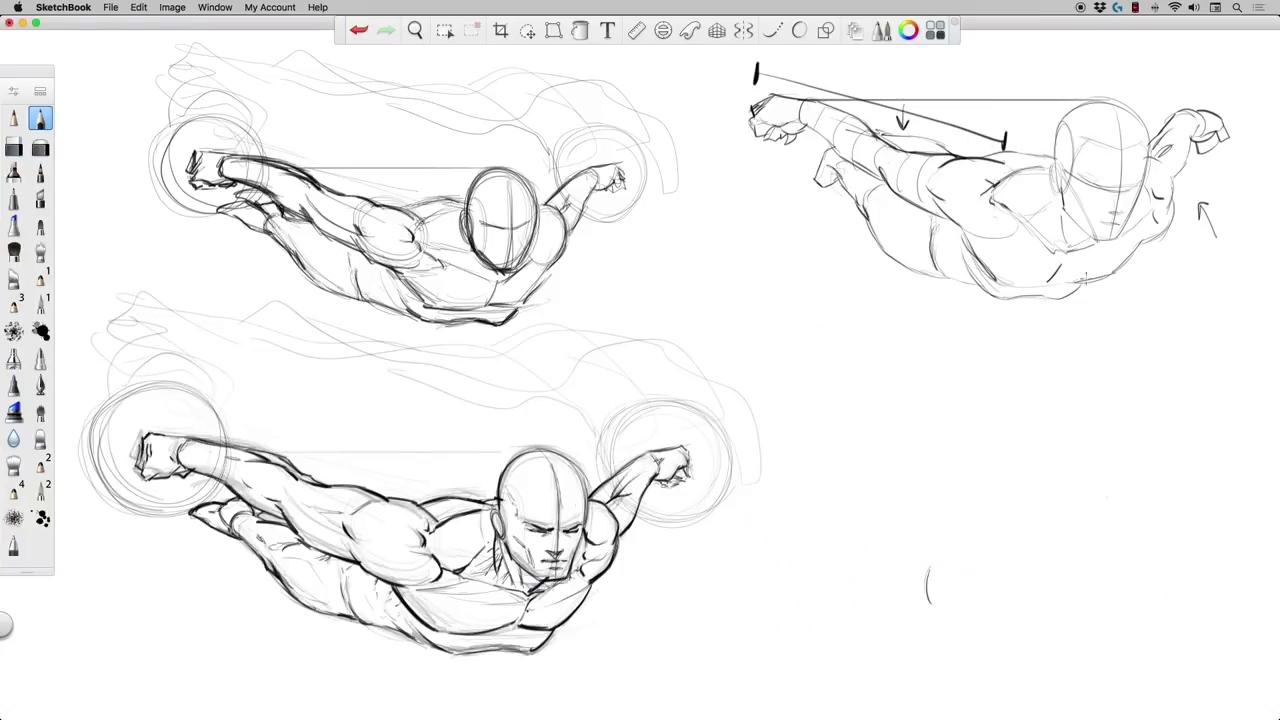
pyautogui.click(527, 30)
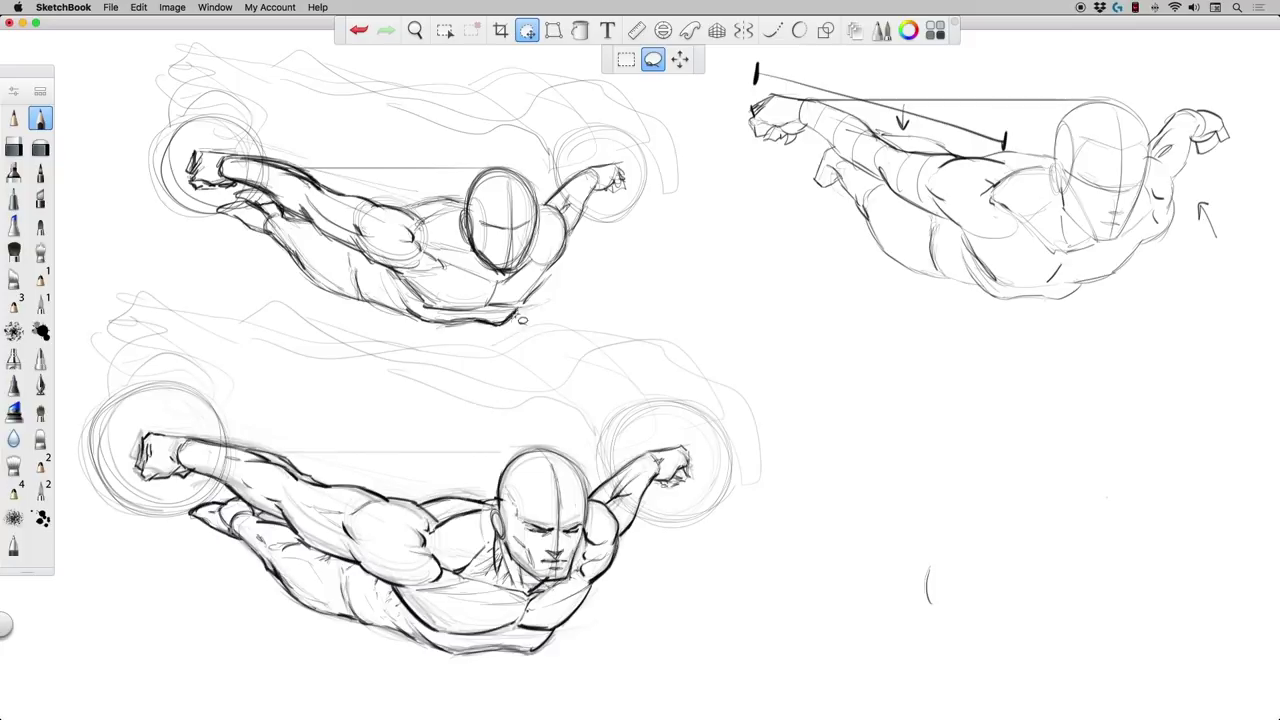
pyautogui.click(679, 60)
pyautogui.moveTo(541, 300); pyautogui.dragTo(803, 283)
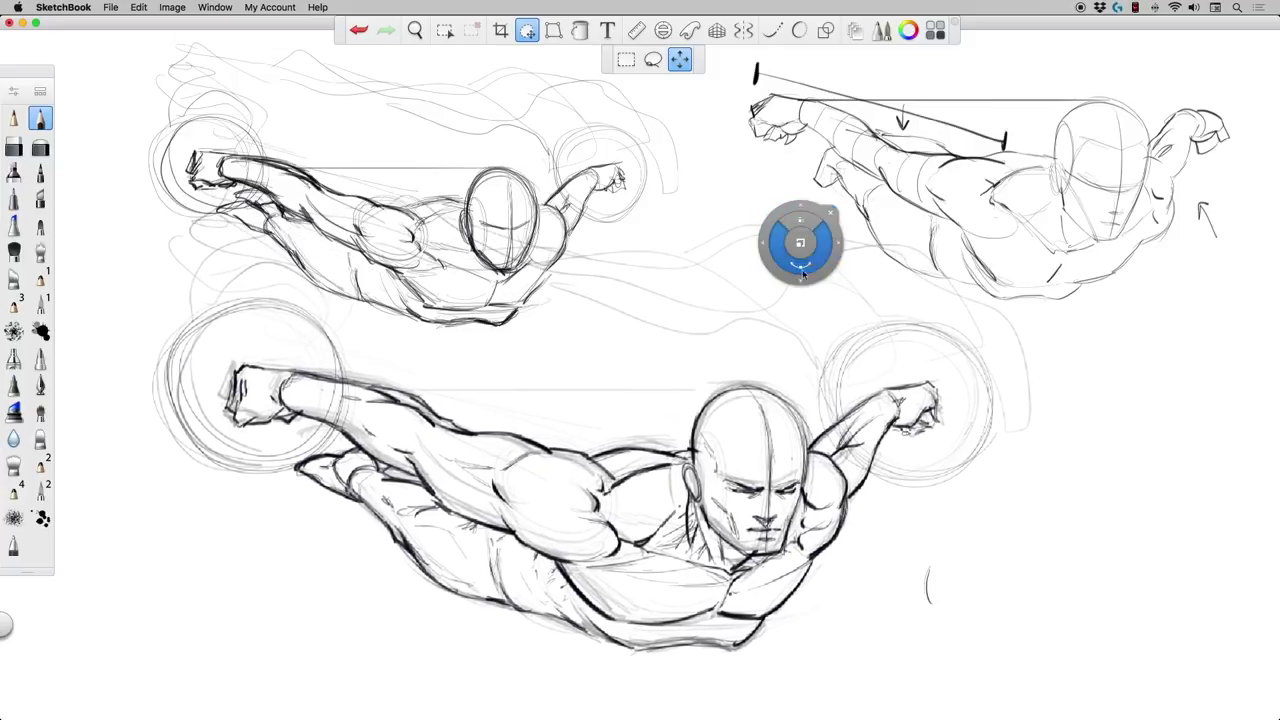
pyautogui.click(835, 216)
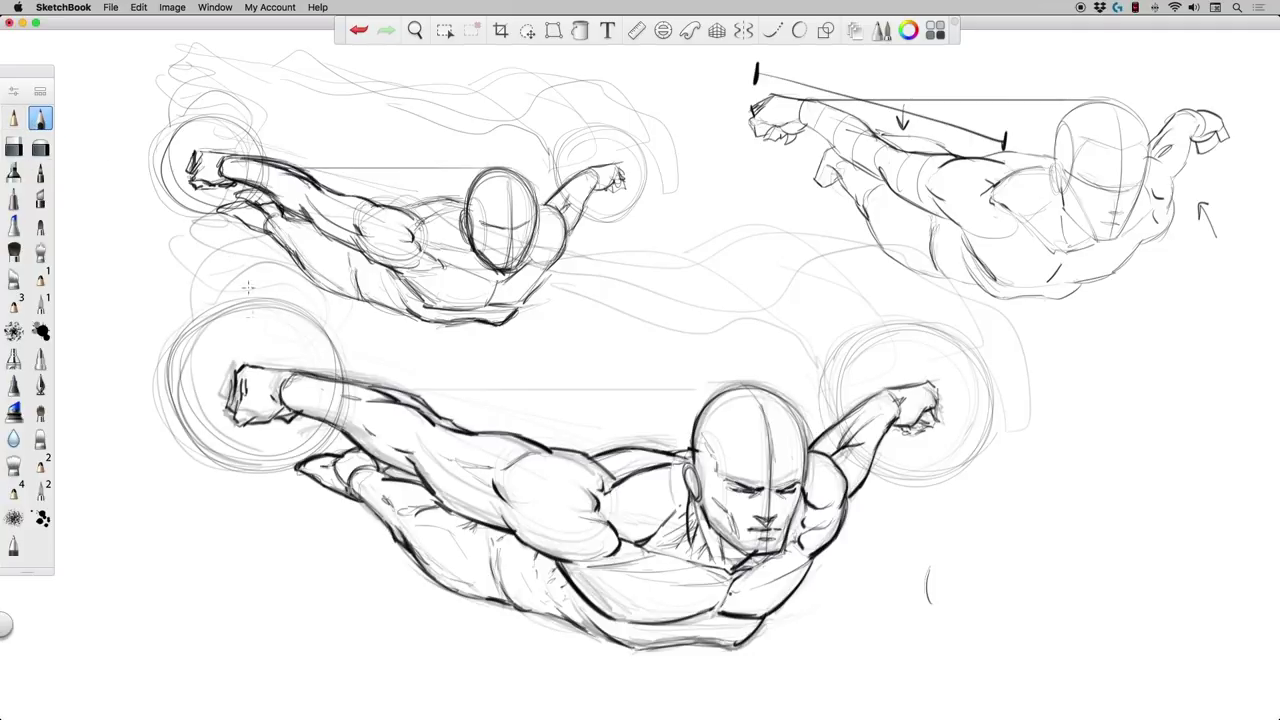
# Sketch light, wavy flowing lines around the near fist's ring and through the space above the figure's arm and head
pyautogui.moveTo(244, 321); pyautogui.dragTo(231, 326)
pyautogui.moveTo(166, 367)
pyautogui.mouseDown()
pyautogui.moveTo(215, 298)
pyautogui.moveTo(196, 249)
pyautogui.moveTo(210, 242)
pyautogui.moveTo(320, 302)
pyautogui.moveTo(355, 366)
pyautogui.mouseUp()
pyautogui.moveTo(840, 411)
pyautogui.mouseDown()
pyautogui.moveTo(973, 447)
pyautogui.moveTo(856, 436)
pyautogui.mouseUp()
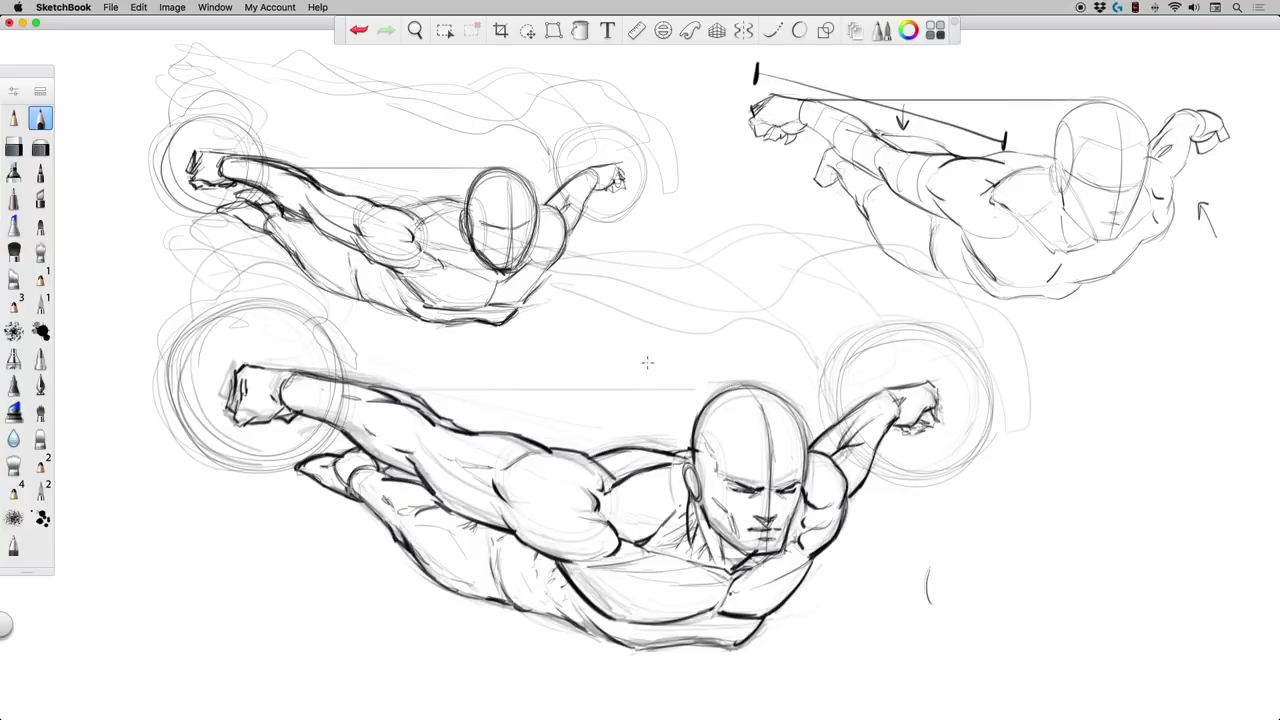
pyautogui.moveTo(832, 390)
pyautogui.mouseDown()
pyautogui.moveTo(775, 355)
pyautogui.moveTo(799, 322)
pyautogui.moveTo(997, 376)
pyautogui.moveTo(882, 497)
pyautogui.moveTo(772, 374)
pyautogui.moveTo(583, 329)
pyautogui.moveTo(740, 345)
pyautogui.moveTo(782, 314)
pyautogui.moveTo(546, 346)
pyautogui.moveTo(660, 376)
pyautogui.mouseUp()
pyautogui.moveTo(372, 374)
pyautogui.mouseDown()
pyautogui.moveTo(322, 318)
pyautogui.moveTo(408, 364)
pyautogui.mouseUp()
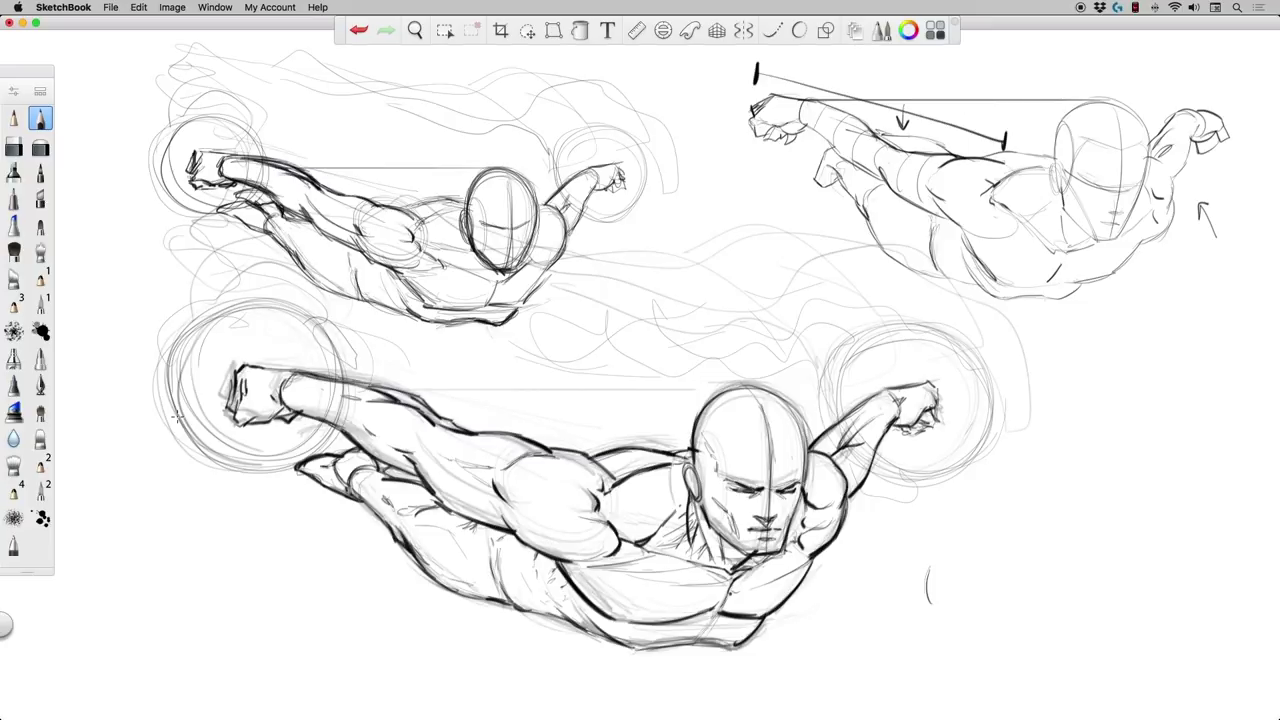
# Reinforce the far fist's ring, add loose swirls around both rings, and add light contour strokes along the thigh
pyautogui.moveTo(922, 385); pyautogui.dragTo(938, 417)
pyautogui.moveTo(833, 360)
pyautogui.mouseDown()
pyautogui.moveTo(952, 460)
pyautogui.moveTo(957, 342)
pyautogui.moveTo(914, 468)
pyautogui.moveTo(980, 394)
pyautogui.moveTo(852, 349)
pyautogui.moveTo(825, 415)
pyautogui.moveTo(906, 332)
pyautogui.moveTo(901, 316)
pyautogui.moveTo(748, 349)
pyautogui.mouseUp()
pyautogui.moveTo(818, 310)
pyautogui.mouseDown()
pyautogui.moveTo(751, 343)
pyautogui.moveTo(684, 330)
pyautogui.moveTo(741, 345)
pyautogui.mouseUp()
pyautogui.moveTo(946, 332)
pyautogui.mouseDown()
pyautogui.moveTo(931, 371)
pyautogui.moveTo(982, 354)
pyautogui.moveTo(933, 306)
pyautogui.moveTo(986, 351)
pyautogui.moveTo(947, 410)
pyautogui.moveTo(971, 445)
pyautogui.moveTo(908, 468)
pyautogui.moveTo(910, 515)
pyautogui.moveTo(856, 505)
pyautogui.mouseUp()
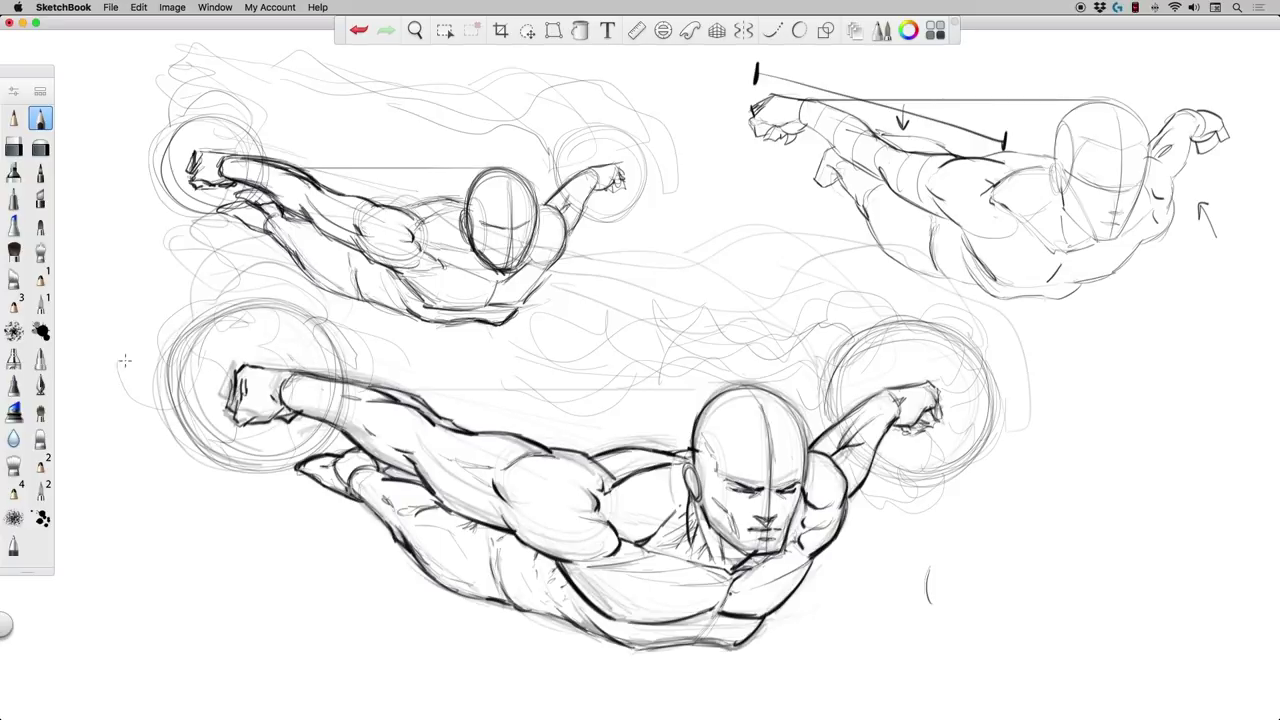
pyautogui.moveTo(125, 360)
pyautogui.mouseDown()
pyautogui.moveTo(111, 306)
pyautogui.moveTo(188, 442)
pyautogui.moveTo(199, 360)
pyautogui.mouseUp()
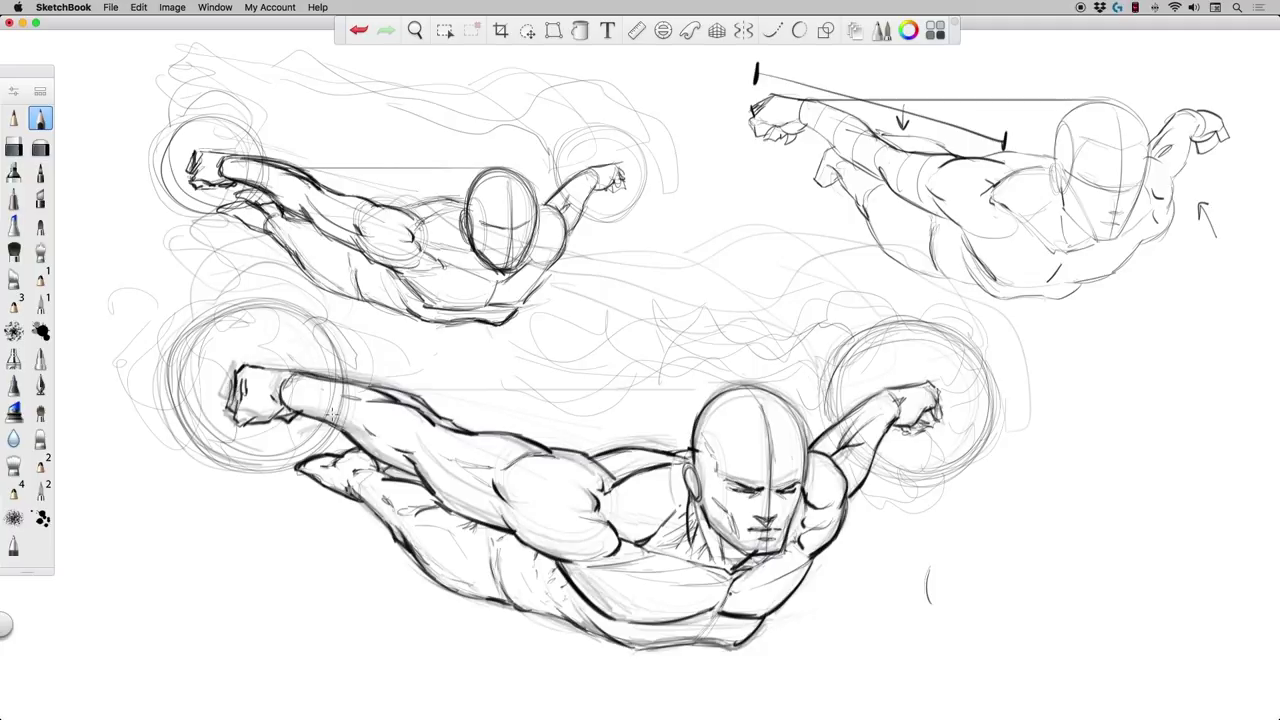
pyautogui.moveTo(363, 498)
pyautogui.mouseDown()
pyautogui.moveTo(416, 558)
pyautogui.moveTo(472, 555)
pyautogui.mouseUp()
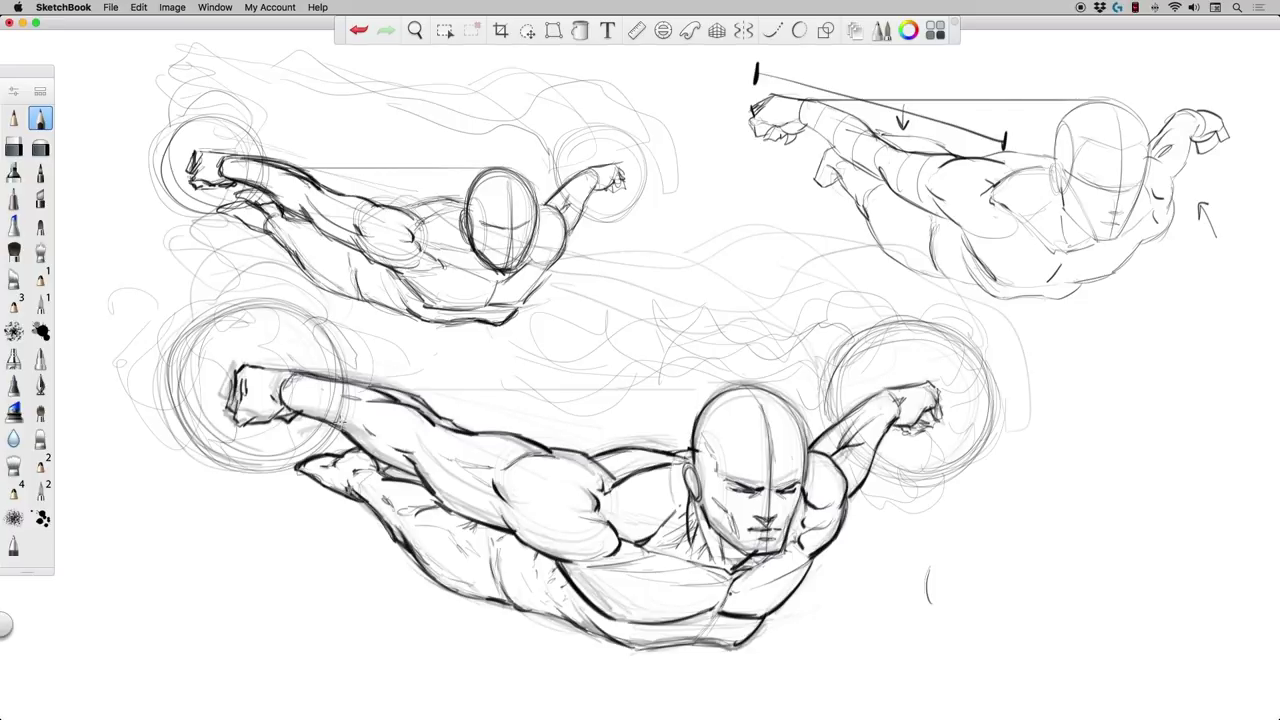